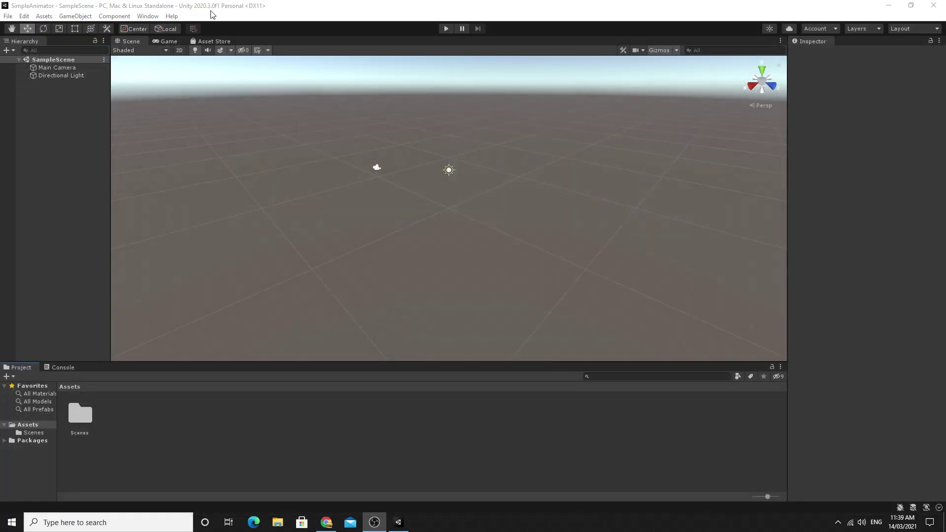
Bring the Kenney Animated Characters 2 page in Chrome to the front
left_click(326, 522)
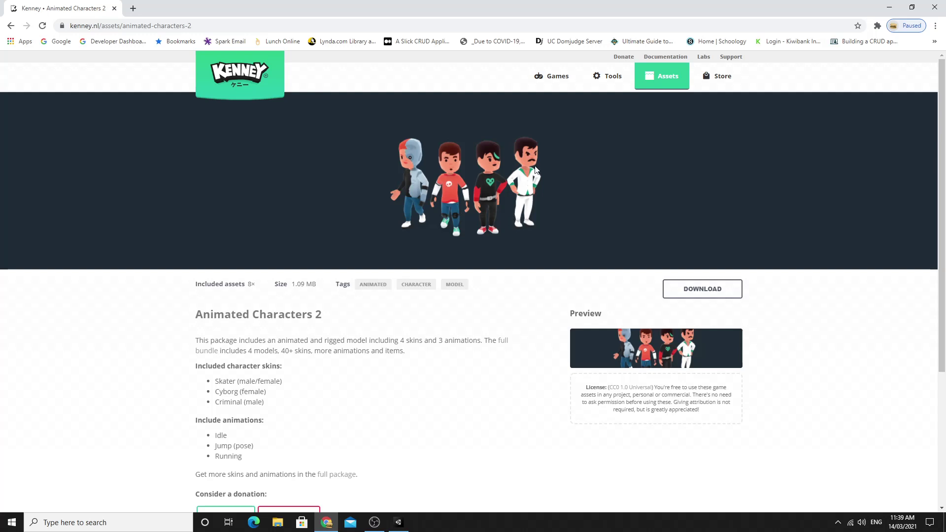
Review the Animated Characters 2 page, then minimize the browser to return to Unity
scroll(480, 202, "down", 2)
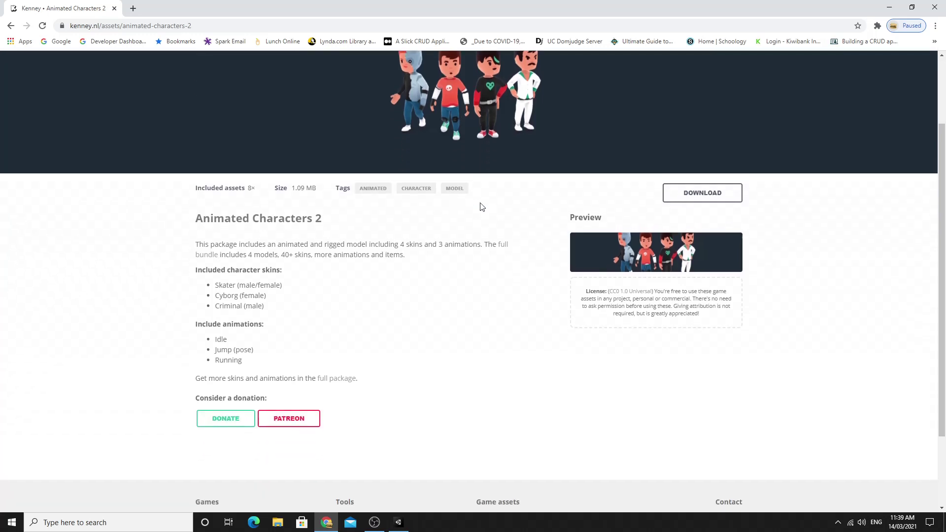
scroll(458, 142, "up", 1)
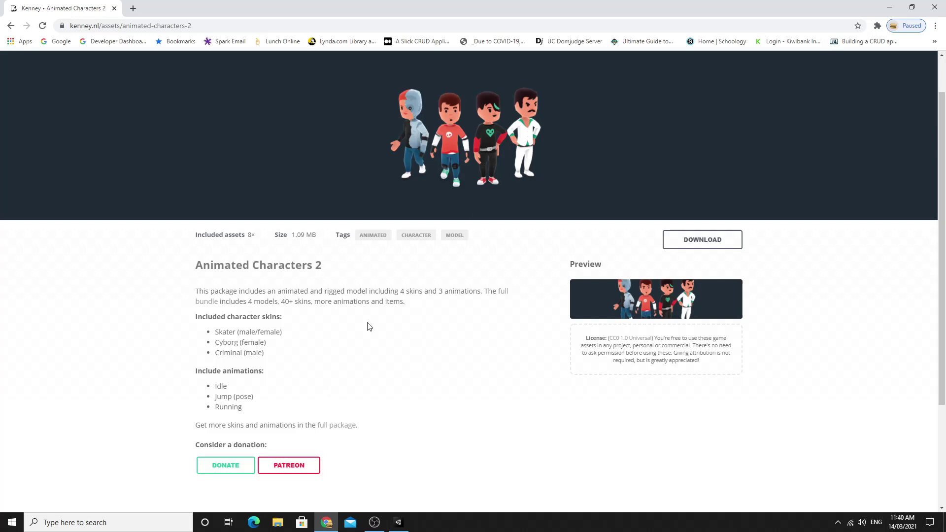
left_click(889, 10)
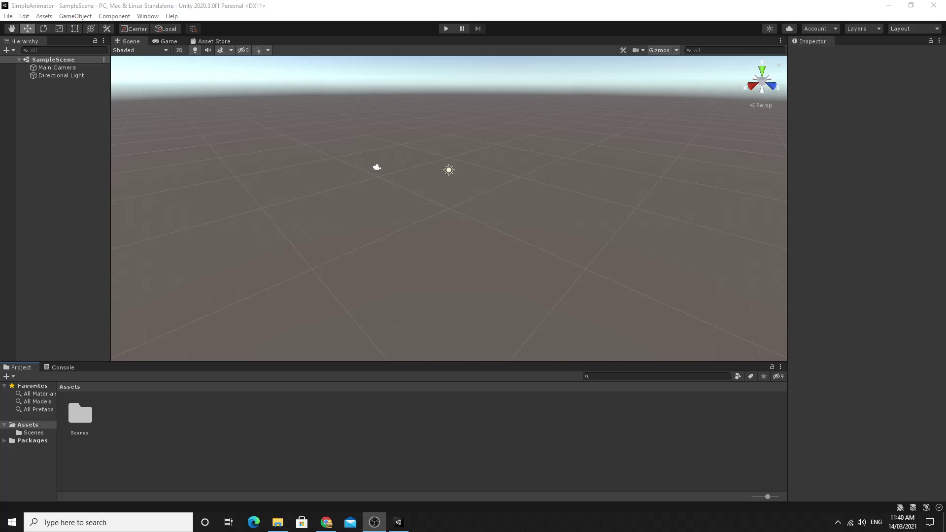
Import animatedCharacters2.unitypackage from Downloads' Unity package folder into the project's Assets
left_click_drag(714, 168, 376, 116)
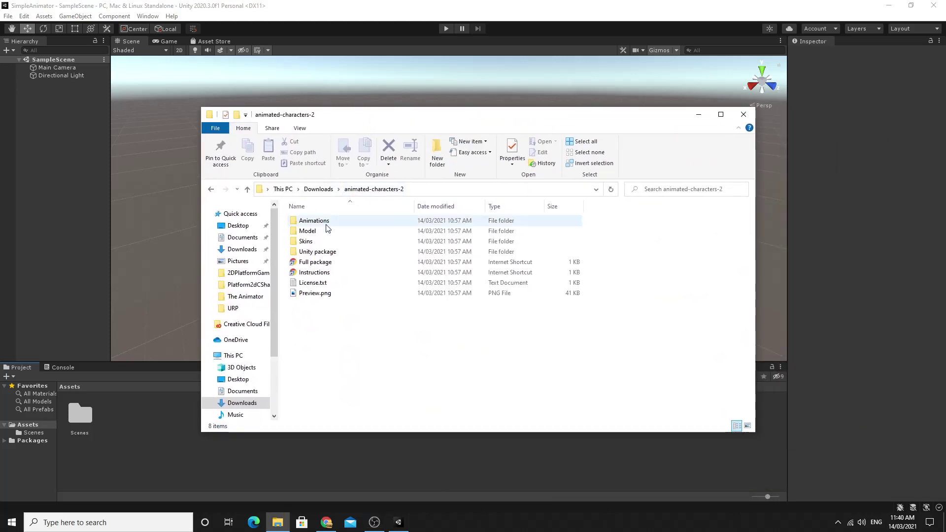
left_click(325, 254)
double_click(324, 253)
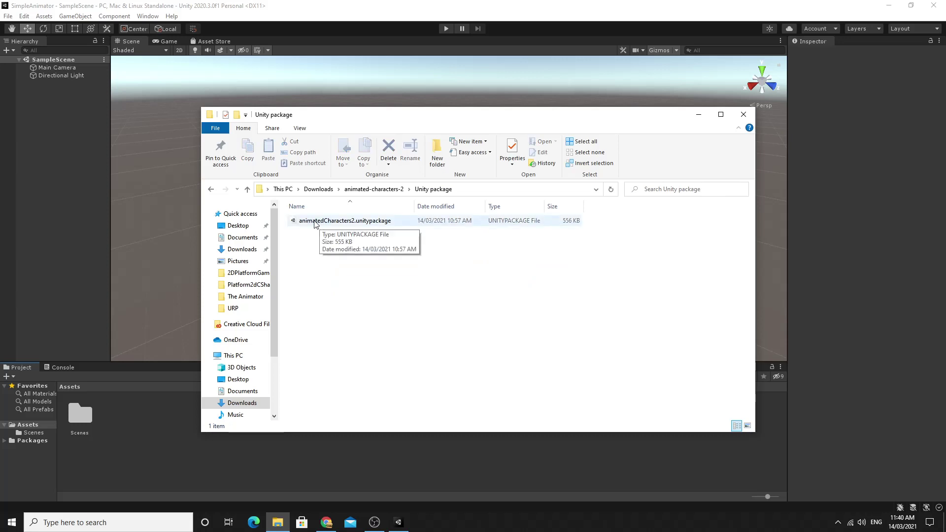
left_click(318, 222)
left_click_drag(156, 439, 157, 439)
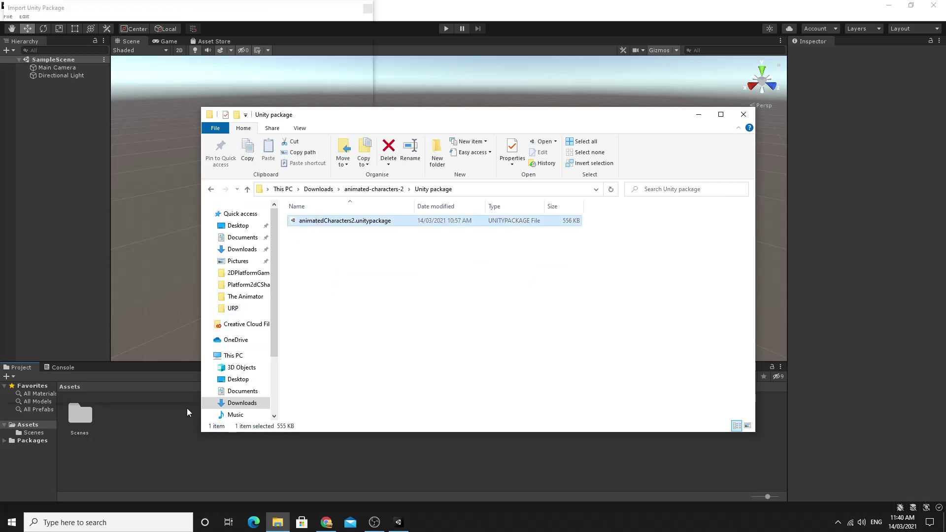
left_click(743, 114)
left_click(354, 394)
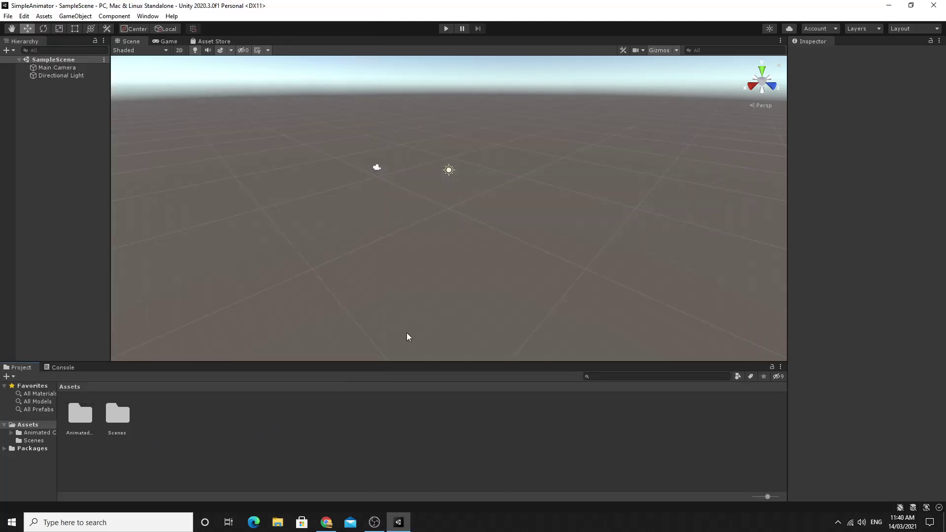
Inspect the characterMedium model's Rig tab in a widened Inspector, confirming its Humanoid avatar
double_click(80, 414)
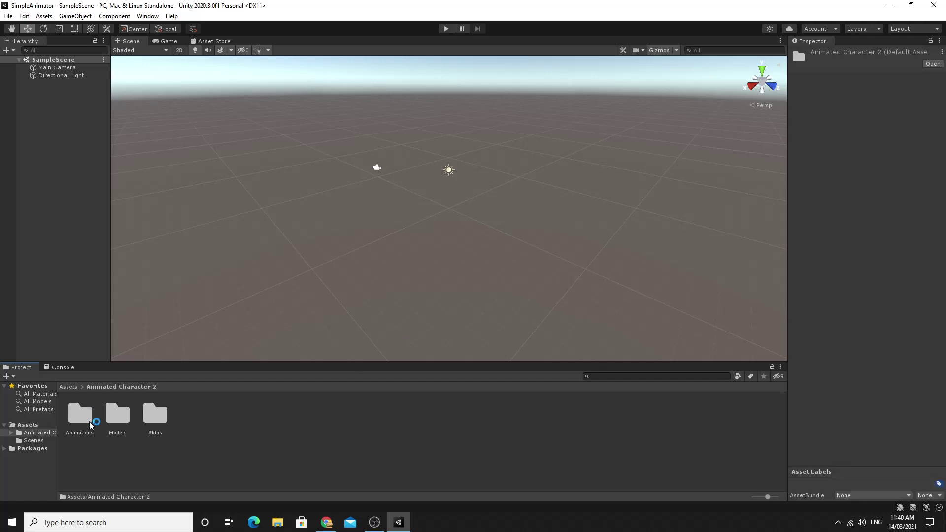
double_click(119, 418)
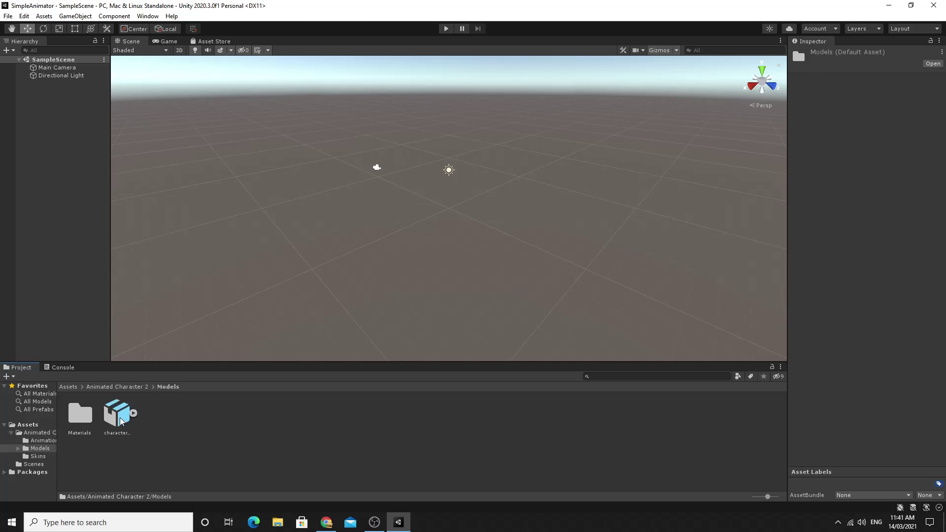
left_click(118, 416)
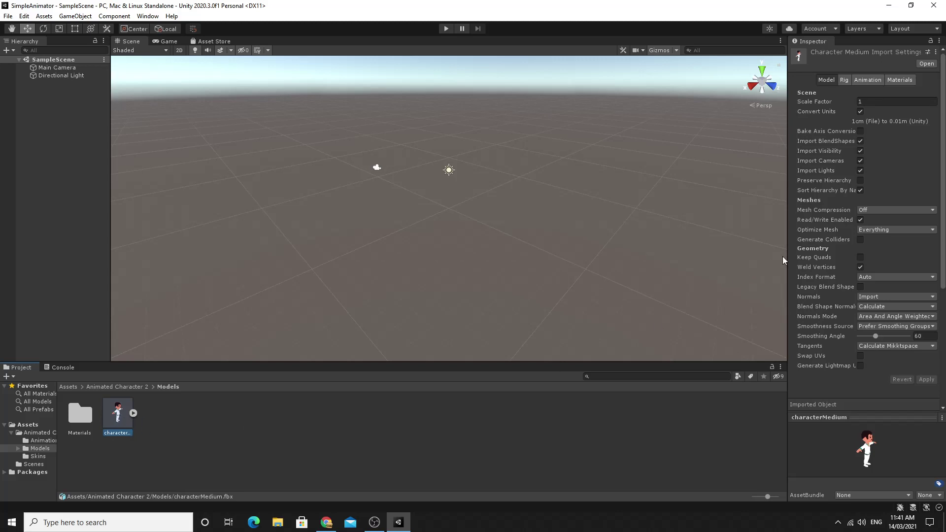
left_click_drag(787, 257, 690, 286)
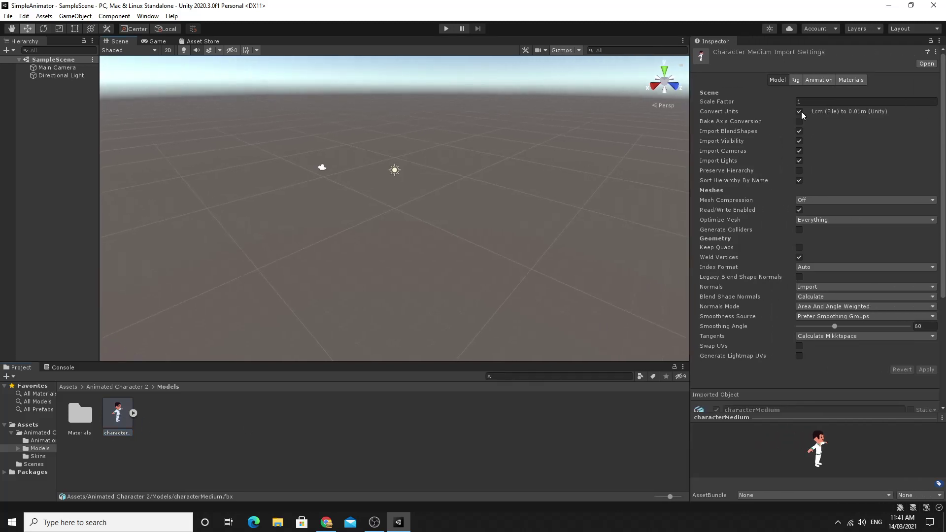
left_click(796, 80)
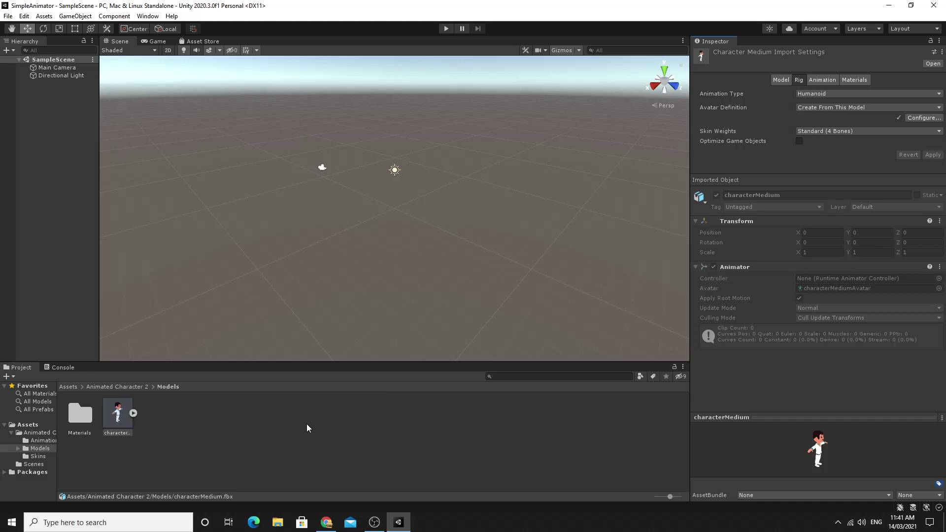
left_click_drag(793, 445, 798, 455)
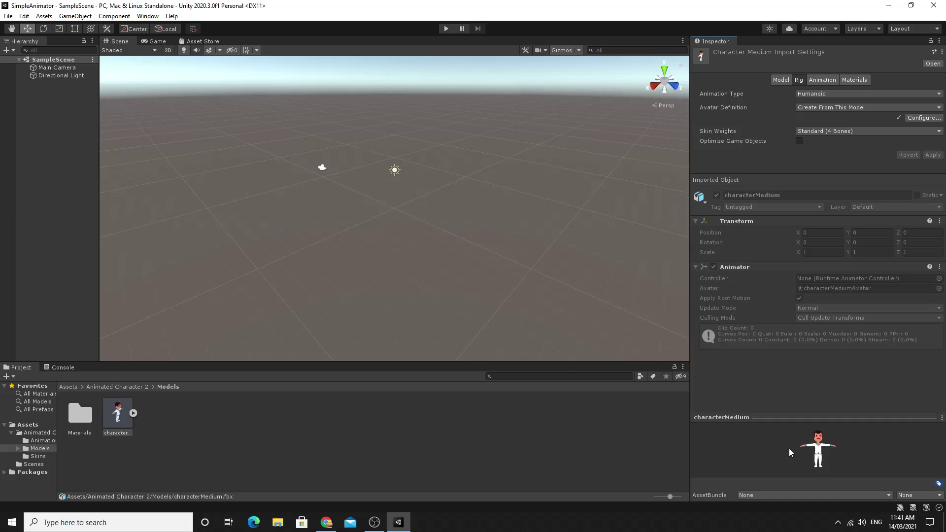
left_click(105, 388)
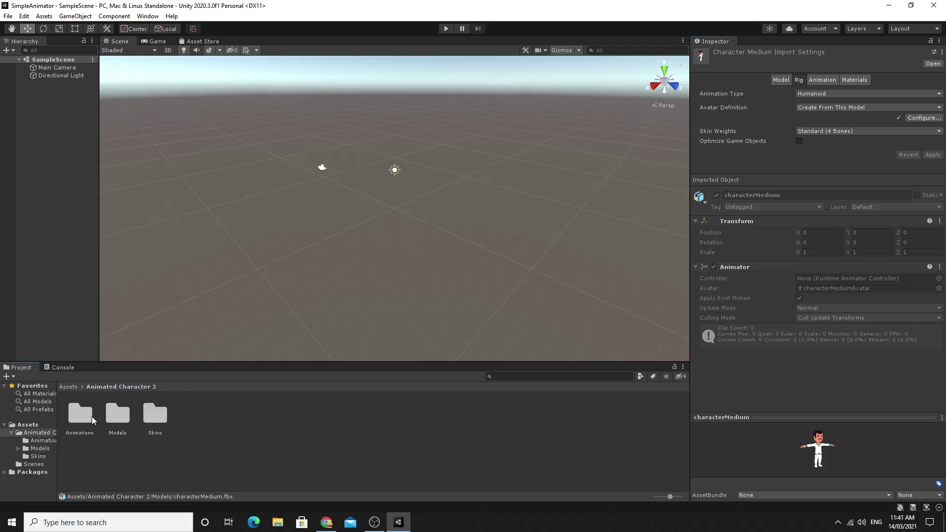
Confirm the idle animation's rig is Humanoid, then return to the Animated Character 2 folder
double_click(84, 417)
left_click(85, 420)
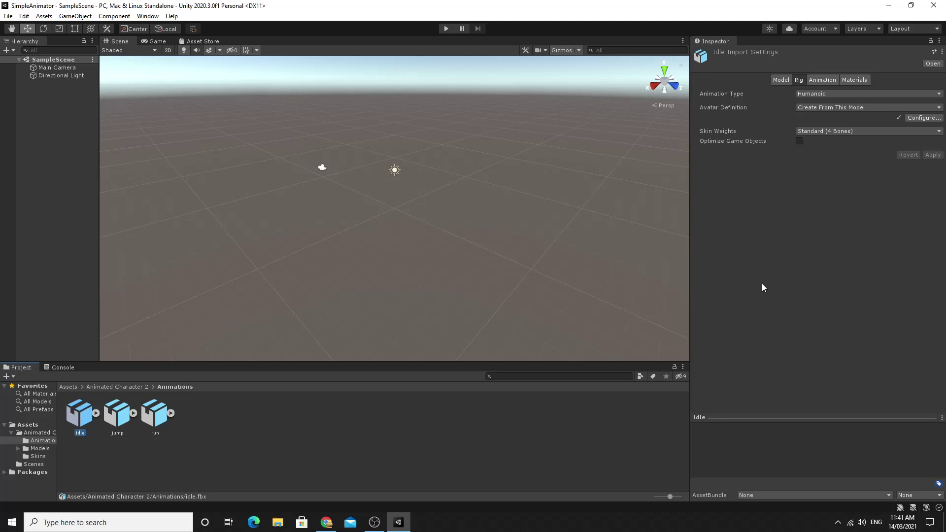
left_click(138, 388)
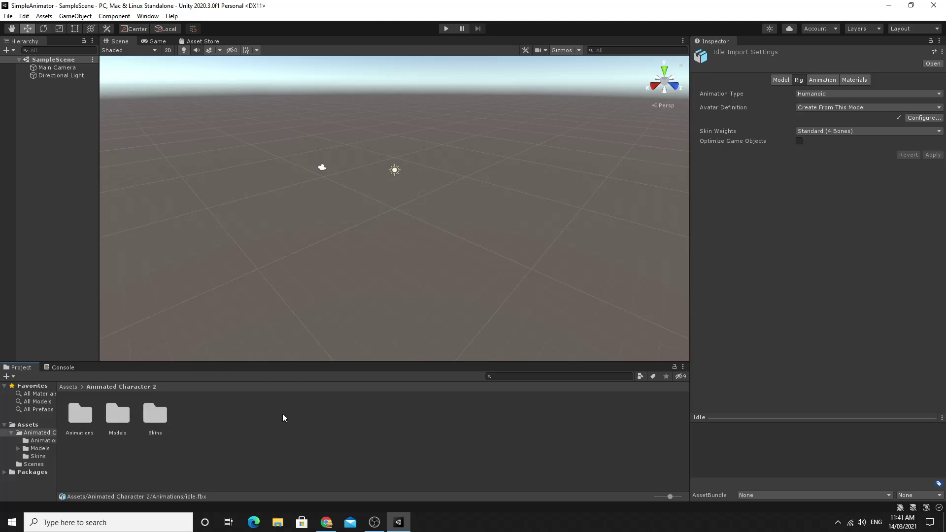
middle_click_drag(426, 255, 417, 241)
key("alt+Tab")
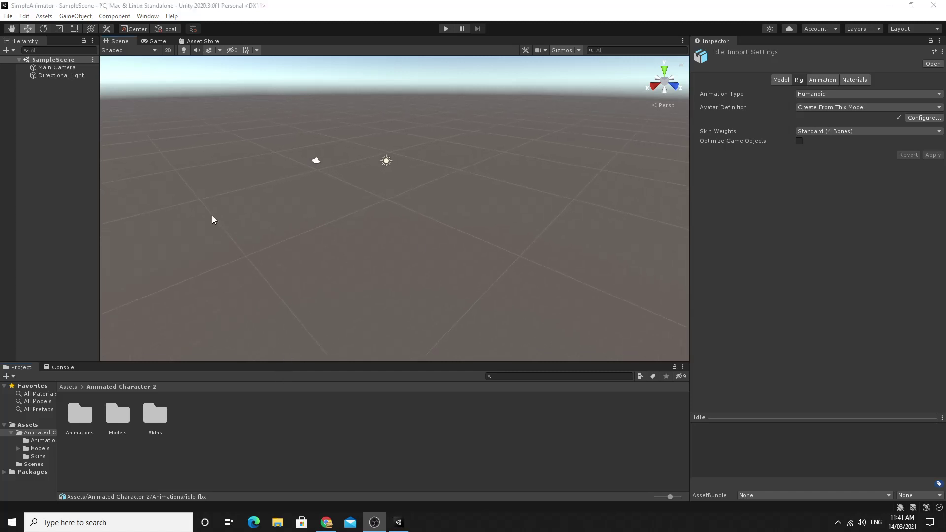
Add a Cube, reset it to the origin, and scale it 50 × 1 × 50 as the floor
left_click(121, 16)
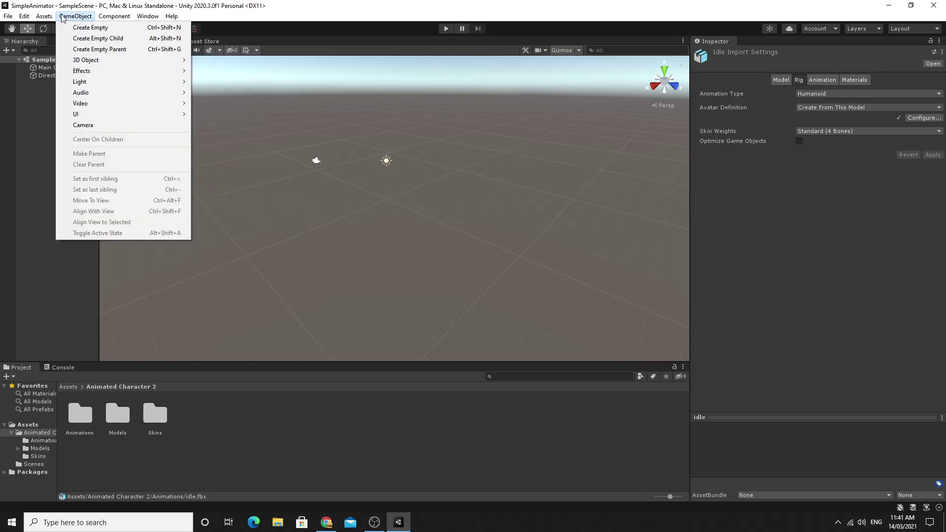
mouse_move(98, 59)
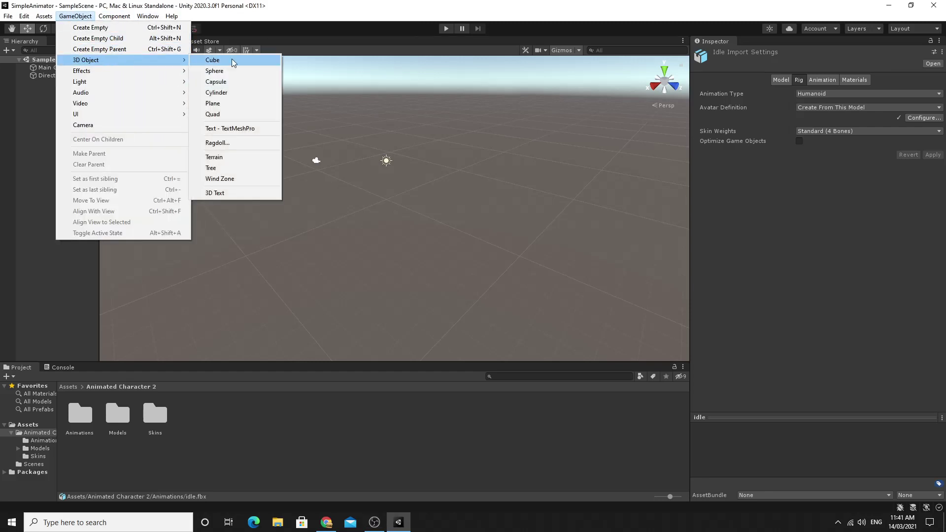
left_click(213, 60)
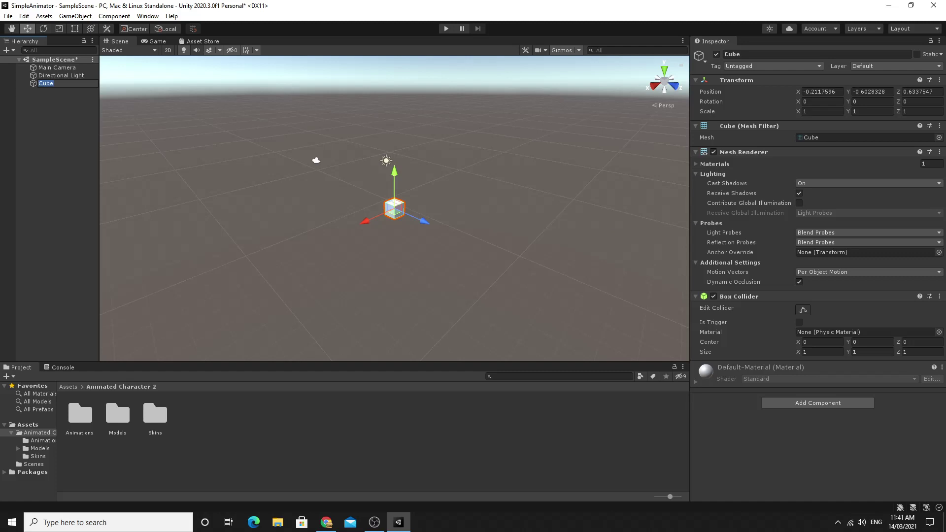
left_click(939, 80)
left_click(896, 89)
left_click(825, 113)
type("50")
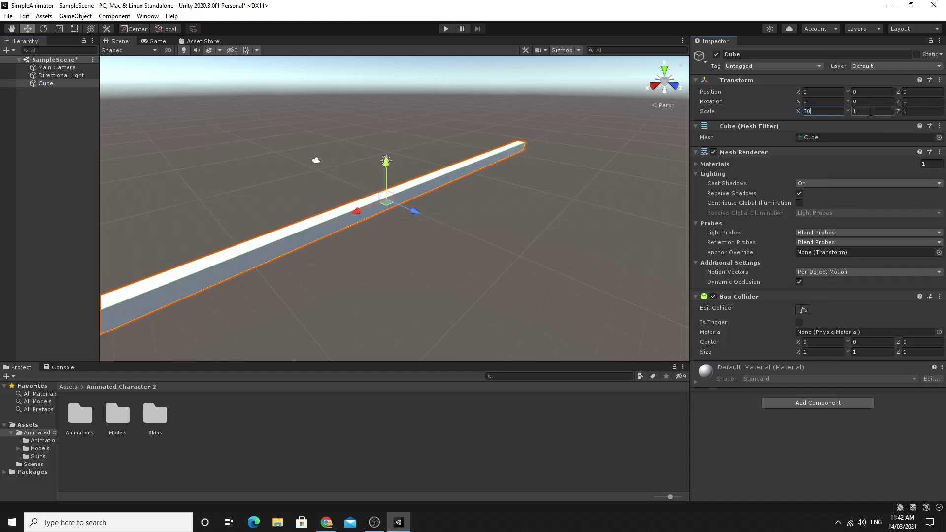
left_click(916, 112)
type("50")
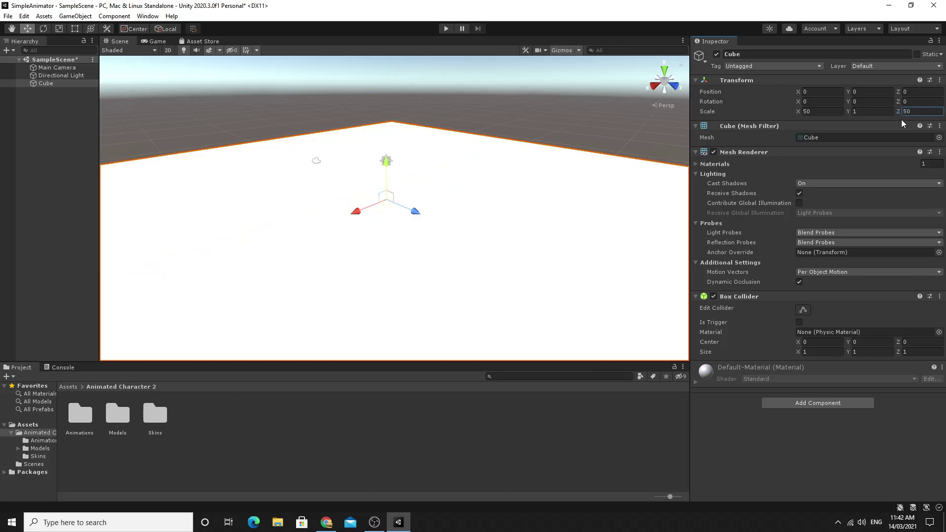
left_click(181, 425)
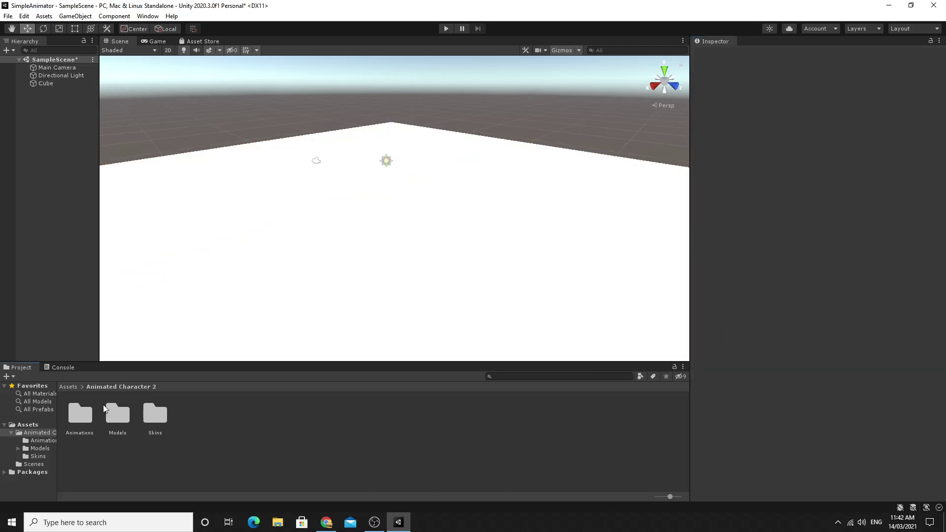
left_click(66, 387)
right_click(207, 420)
Create a material named Green with bright green albedo and apply it to the floor
mouse_move(254, 163)
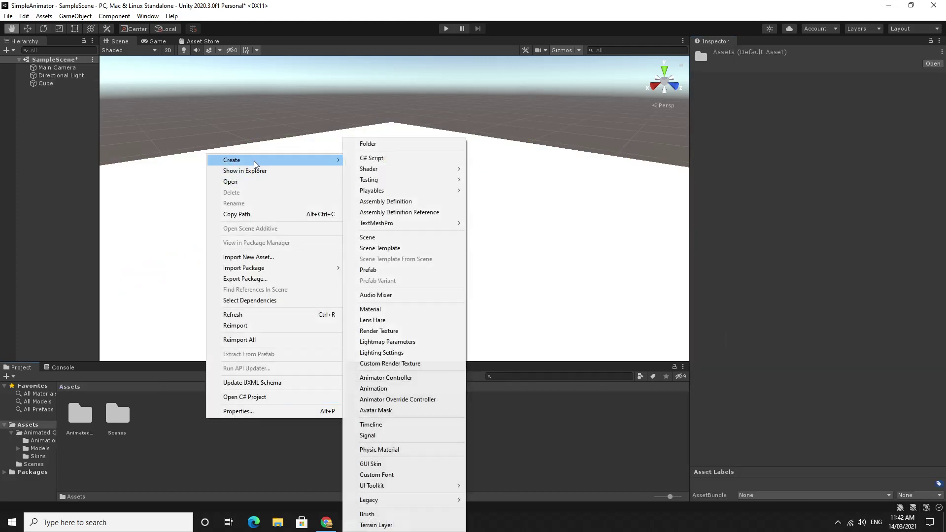
left_click(386, 311)
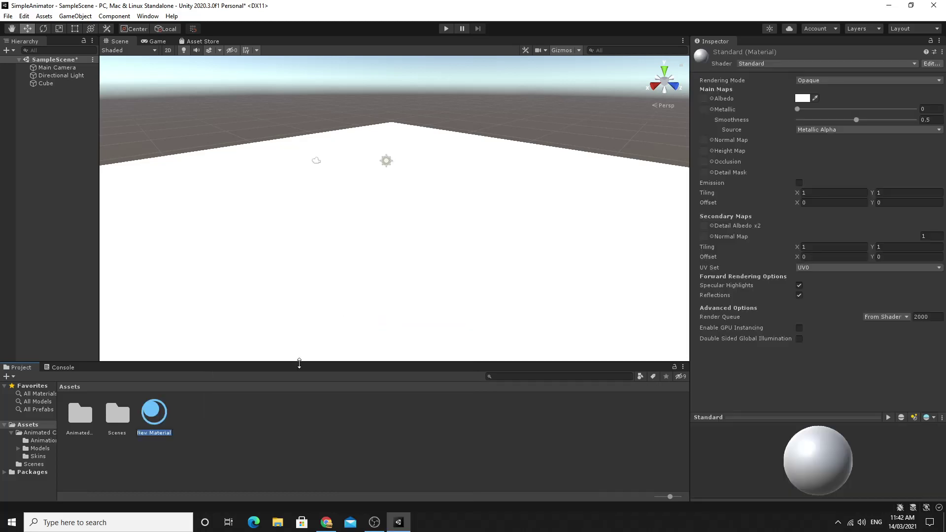
type("Green")
key("Return")
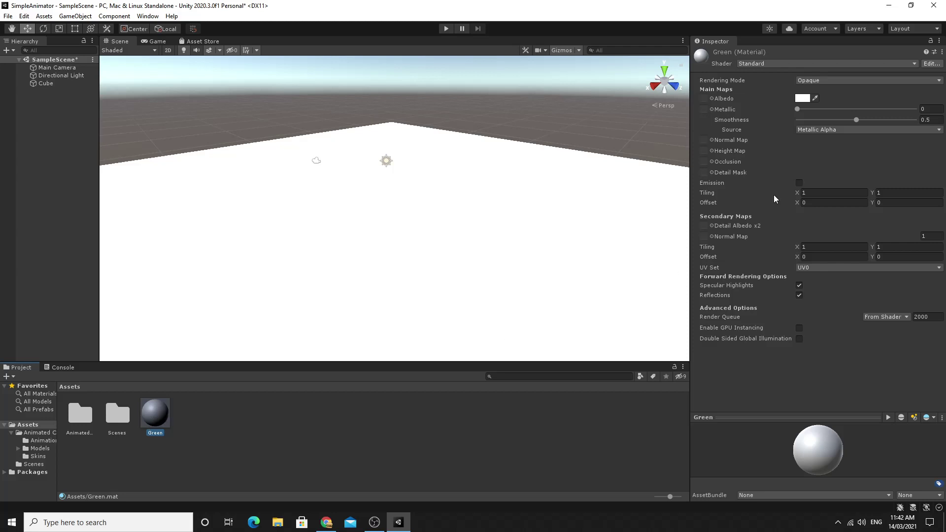
left_click(800, 100)
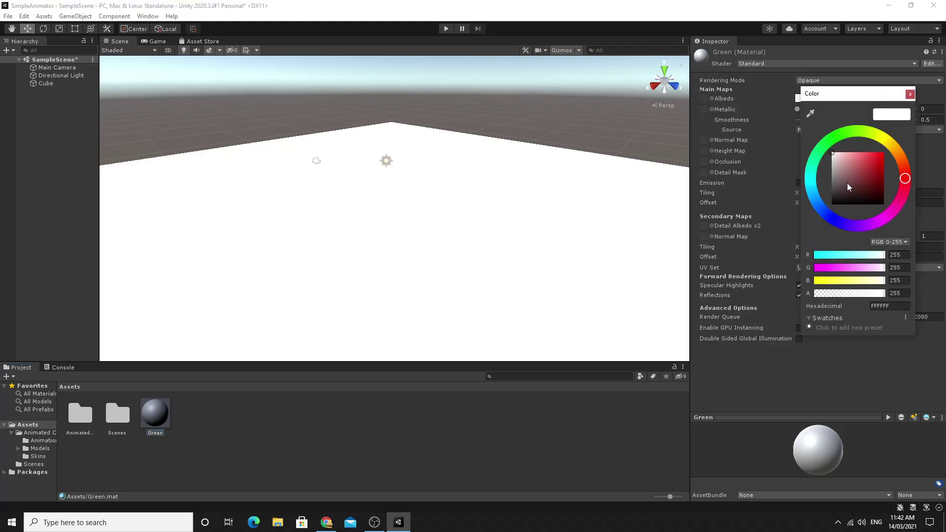
left_click(837, 134)
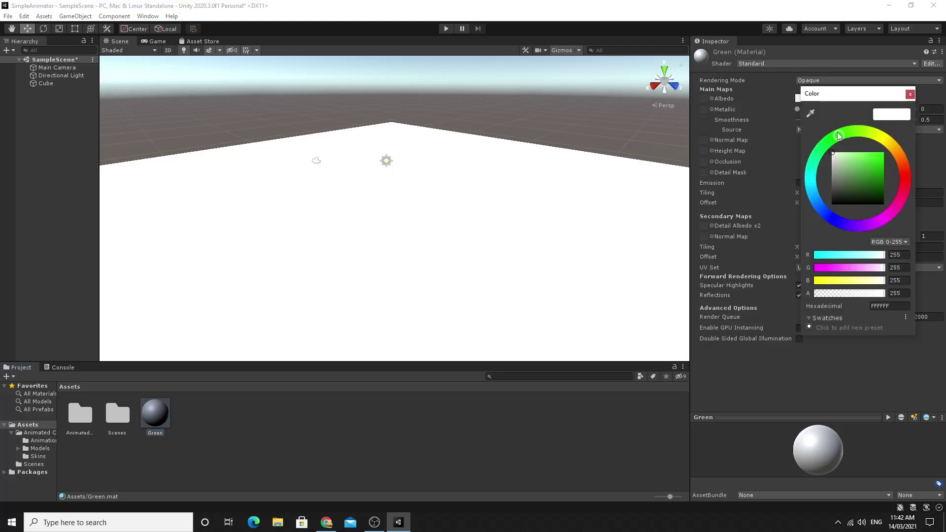
left_click(883, 152)
left_click(910, 93)
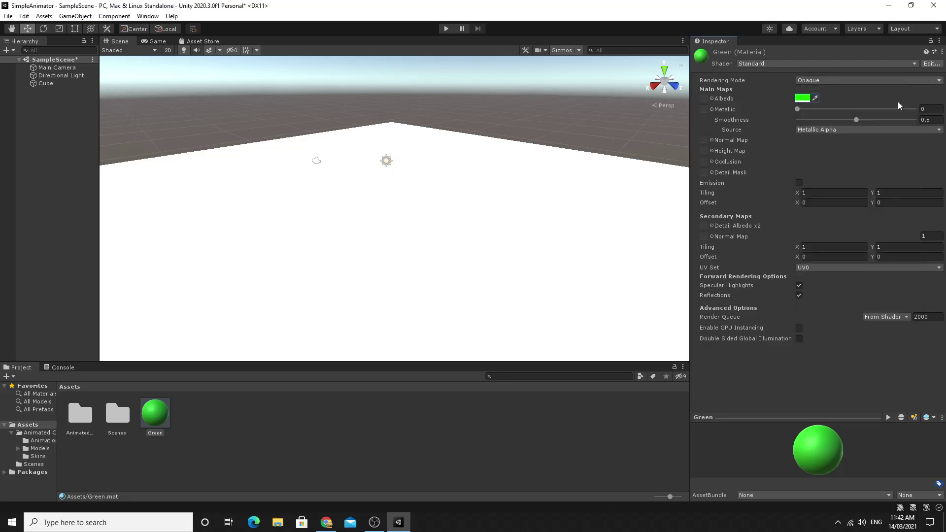
left_click_drag(154, 409, 295, 285)
right_click_drag(530, 218, 516, 198)
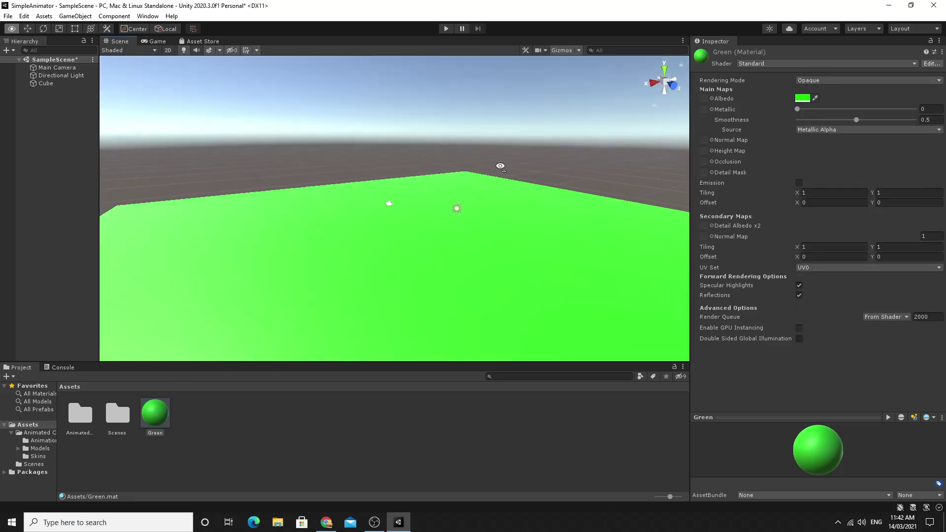
Move the Main Camera back and up to position 0, 2.38, -14.85
left_click(74, 385)
left_click(57, 68)
mouse_move(355, 187)
right_mouse_down()
mouse_move(471, 169)
mouse_move(379, 194)
right_mouse_up()
mouse_move(334, 176)
left_mouse_down()
mouse_move(333, 161)
mouse_move(336, 198)
left_mouse_up()
left_click_drag(291, 162, 290, 165)
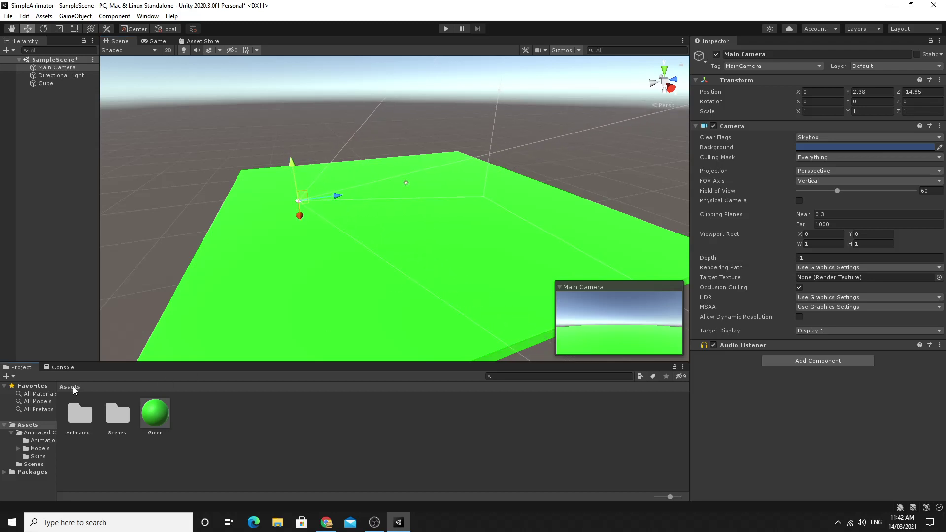
double_click(76, 424)
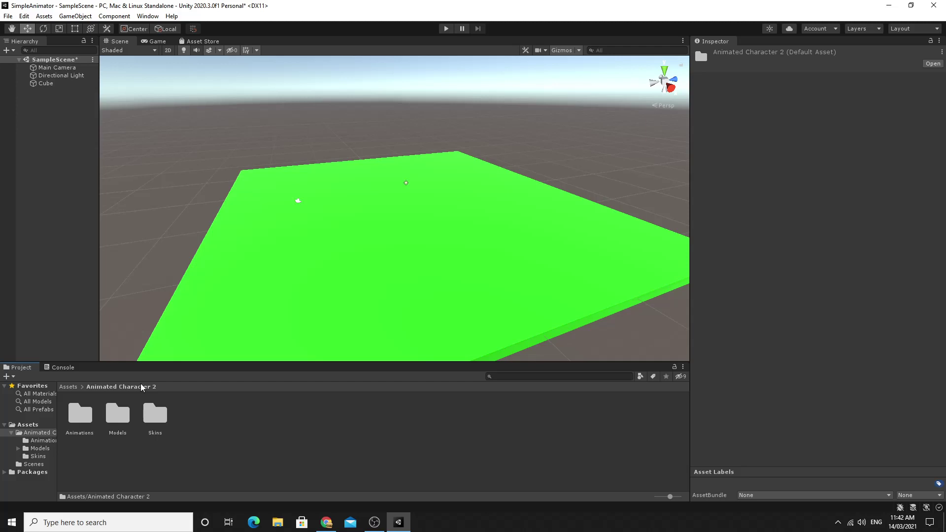
Place the characterMedium model on the green floor and view its asset import settings
double_click(117, 418)
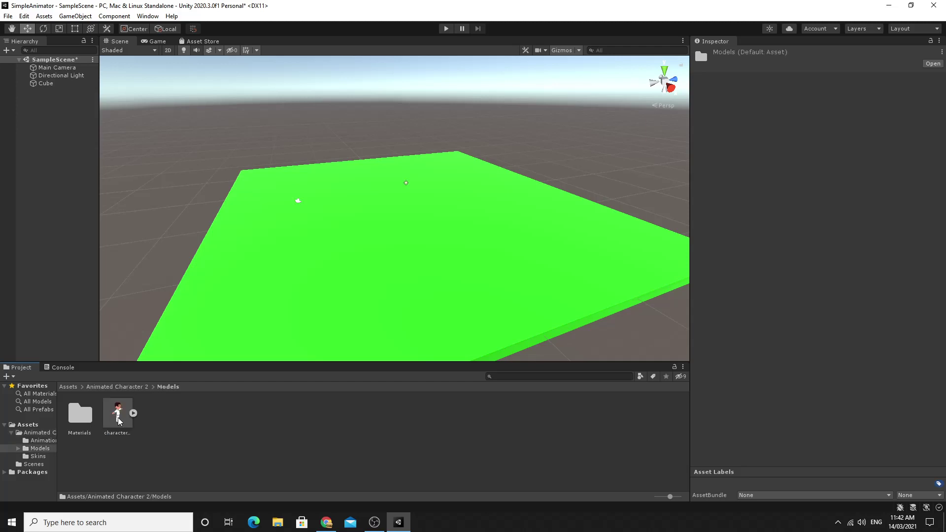
left_click_drag(117, 418, 407, 207)
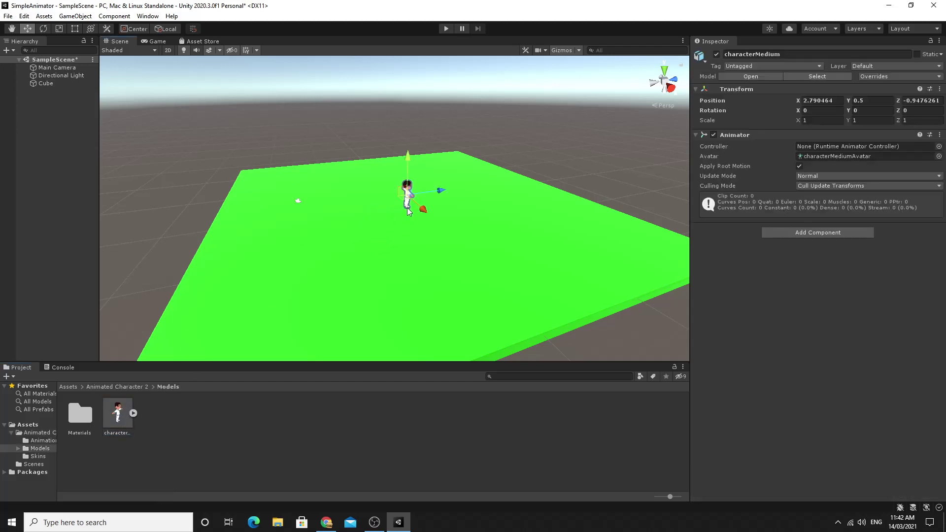
mouse_move(567, 235)
left_mouse_down("alt")
mouse_move(530, 212)
mouse_move(303, 187)
left_mouse_up("alt")
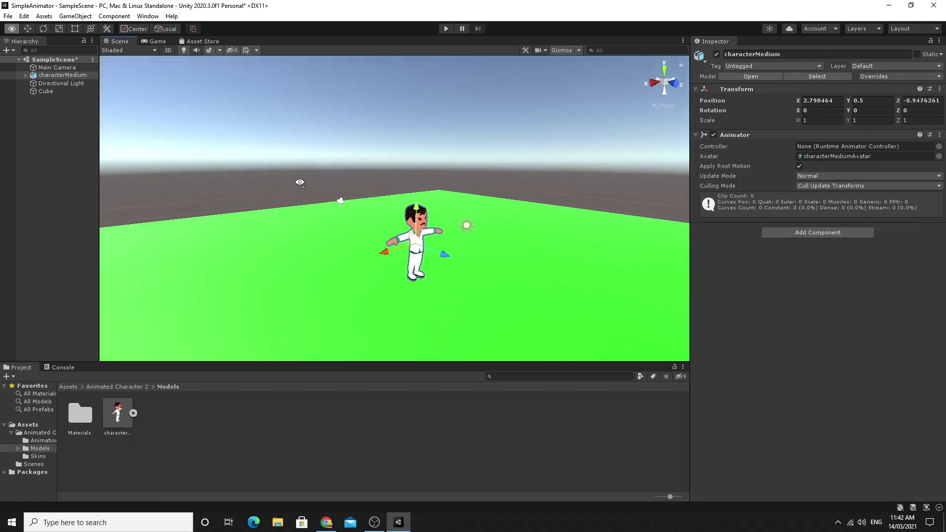
right_click_drag(303, 187, 438, 190, "alt")
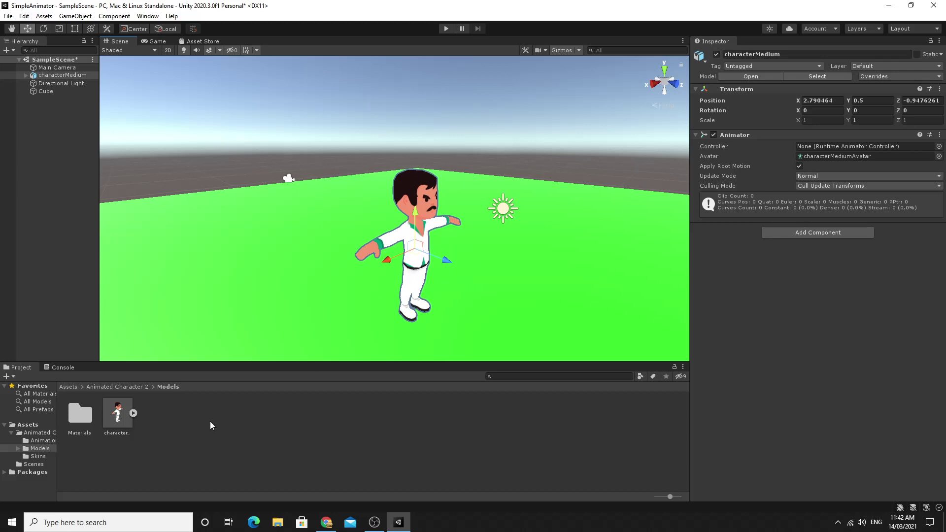
left_click(123, 416)
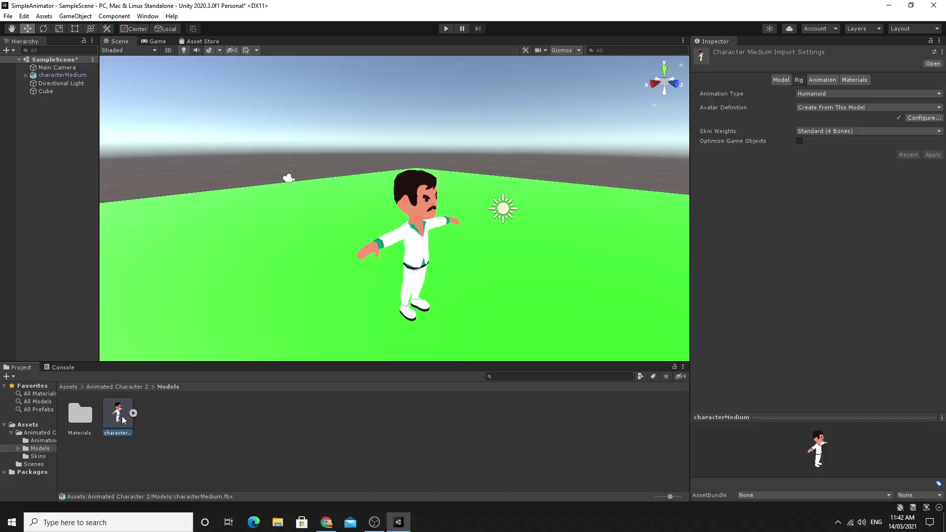
Set the characterMedium model's Scale Factor to 0.5 and apply the reimport
left_click(781, 80)
left_click(814, 101)
type("0.5")
left_click(932, 370)
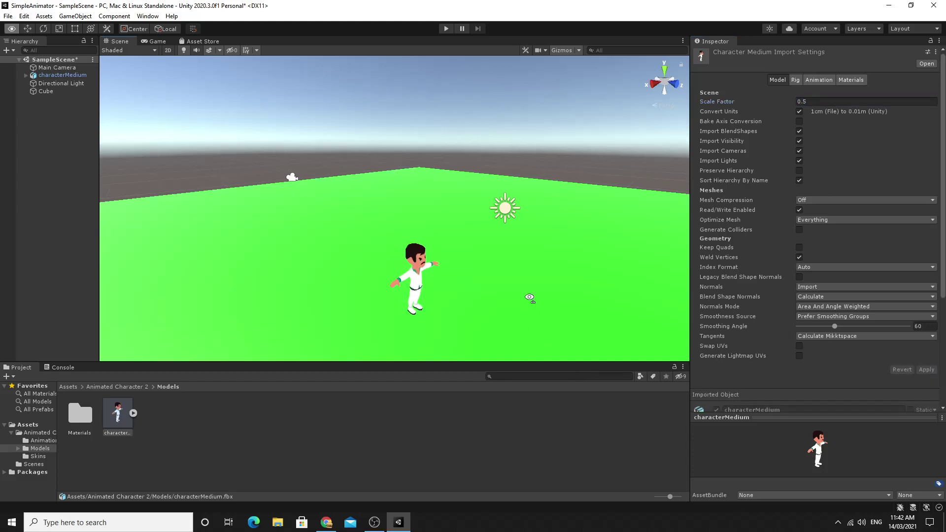
mouse_move(533, 301)
right_mouse_down()
mouse_move(434, 279)
mouse_move(469, 218)
right_mouse_up()
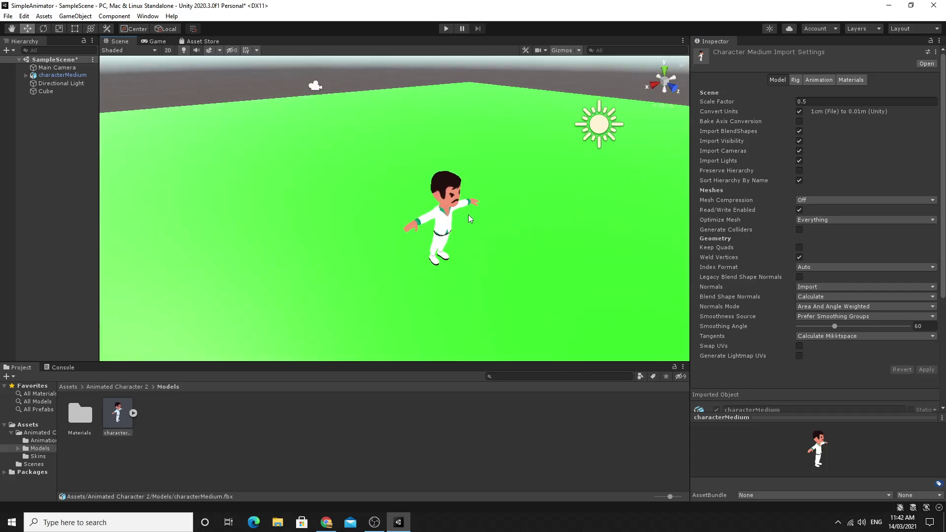
Check characterMedium's Animator, which uses characterMediumAvatar with no Controller assigned
left_click(114, 386)
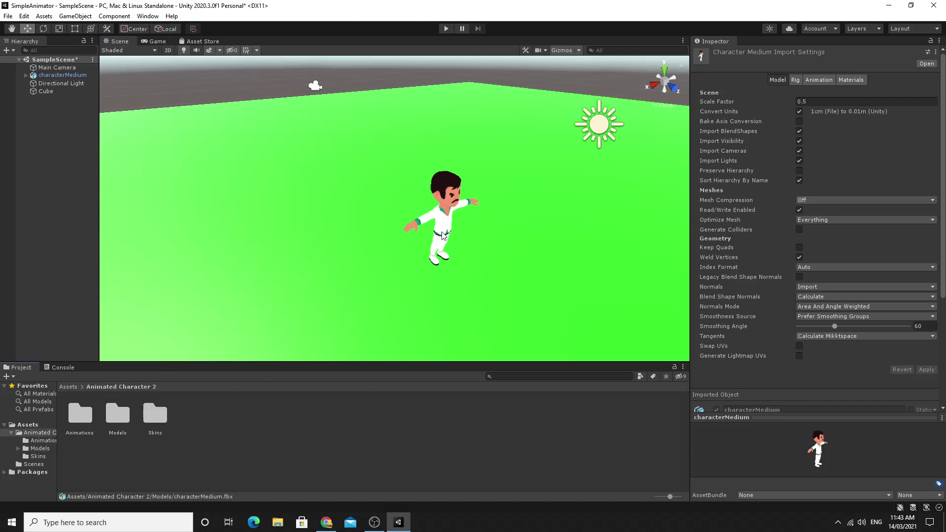
right_click_drag(507, 252, 509, 253)
key("d")
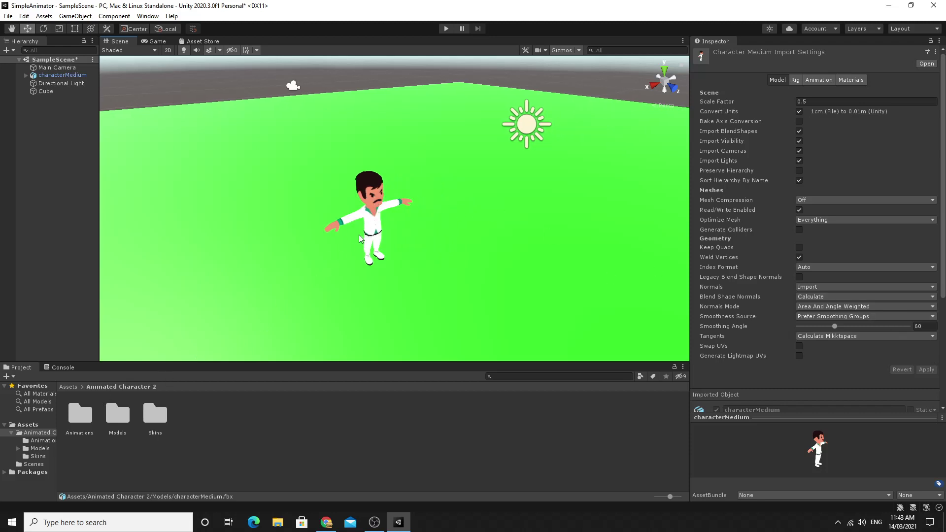
left_click(60, 76)
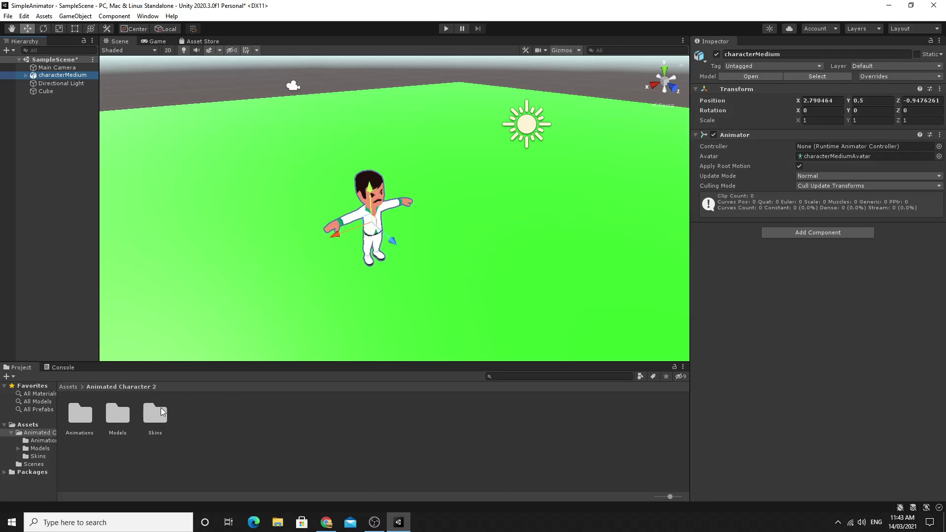
left_click(101, 388)
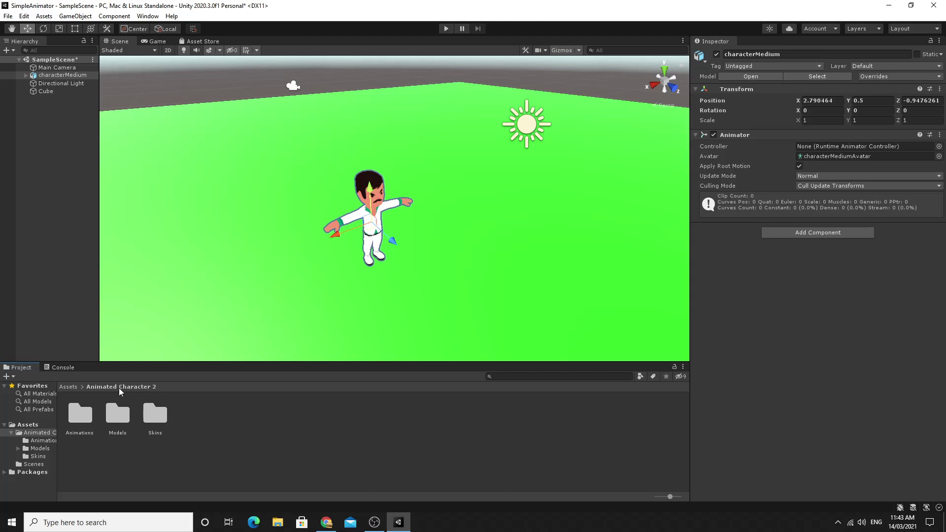
right_click(205, 417)
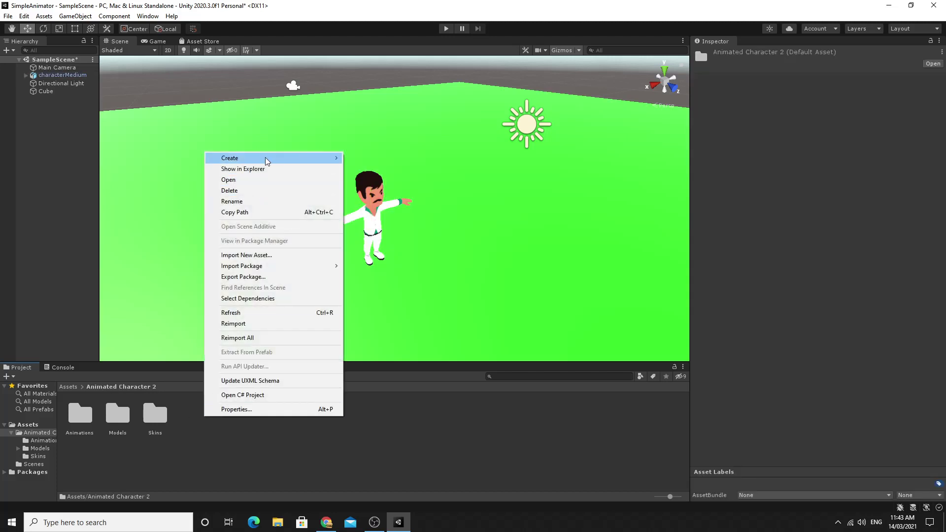
Create an Animator Controller named CharacterAnimatorController, then select characterMedium in the Hierarchy
mouse_move(265, 158)
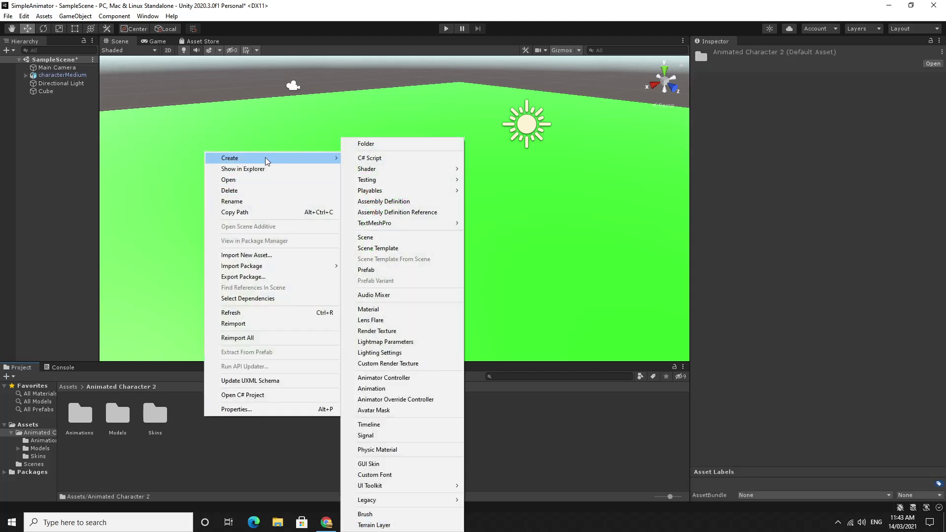
left_click(422, 379)
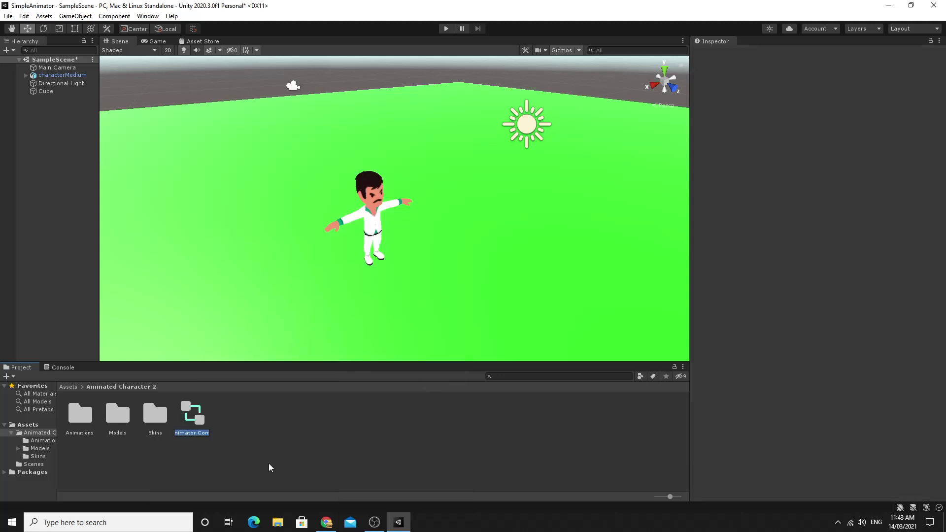
type("CharacterAn")
type("imatorCon")
type("troller")
key("Return")
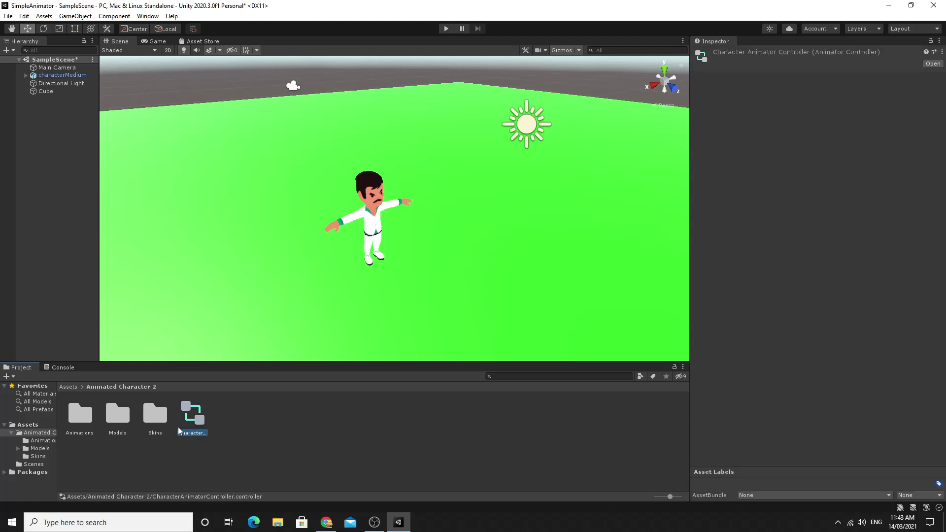
double_click(113, 418)
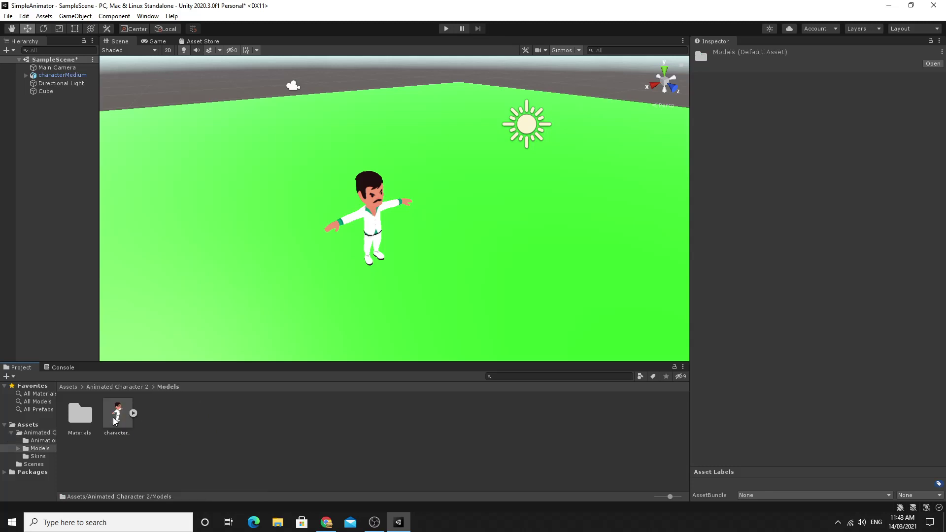
left_click(123, 386)
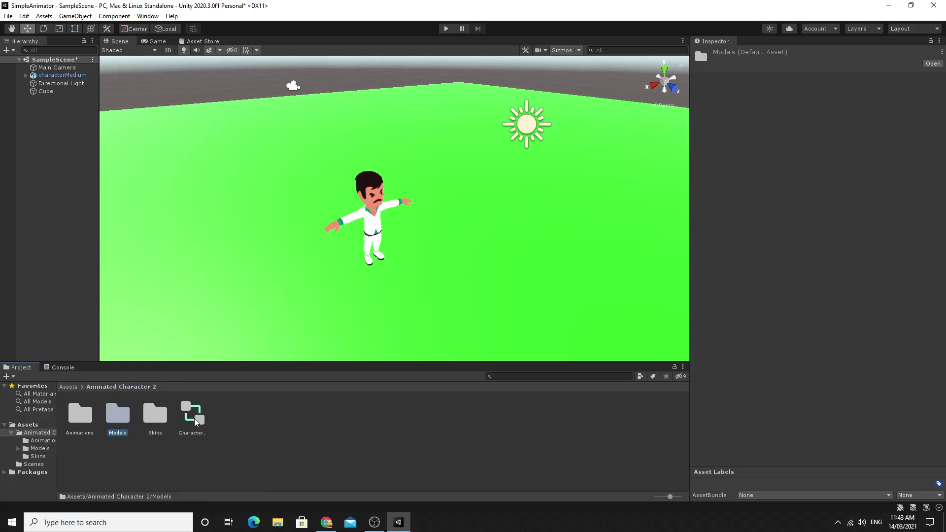
left_click(58, 68)
left_click(77, 77)
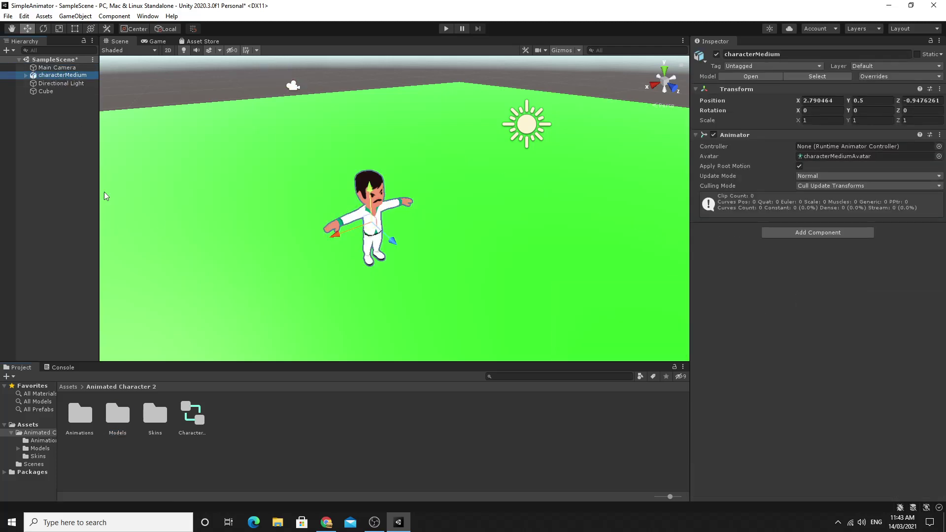
Assign CharacterAnimatorController to characterMedium's Animator Controller field and enter Play mode to test
left_click_drag(193, 418, 814, 148)
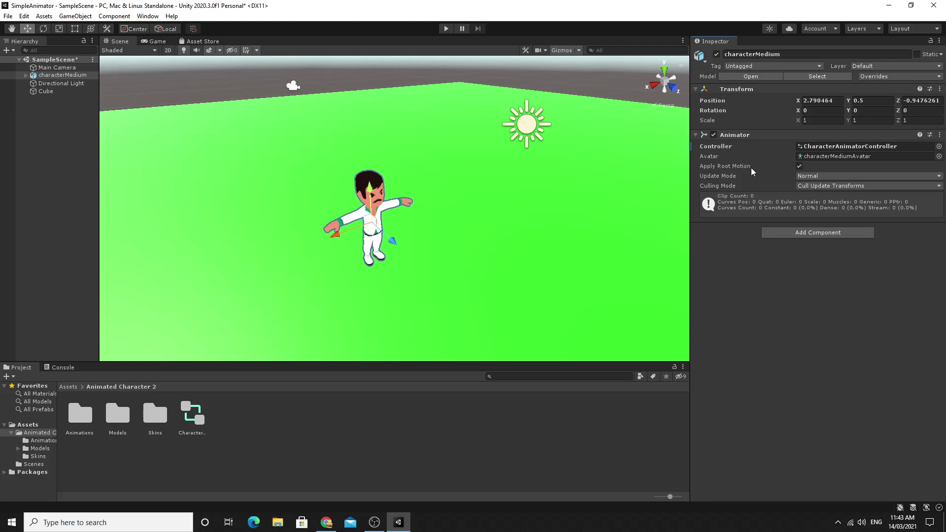
mouse_move(744, 166)
left_click(444, 30)
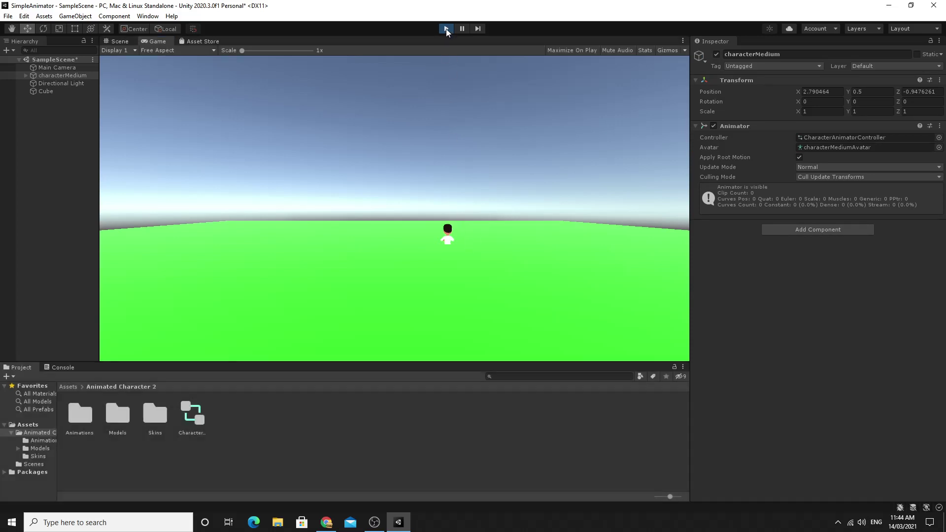
Stop Play mode and move characterMedium onto the plane toward the camera at (-0.0833, 0.54, -11.6)
left_click(446, 29)
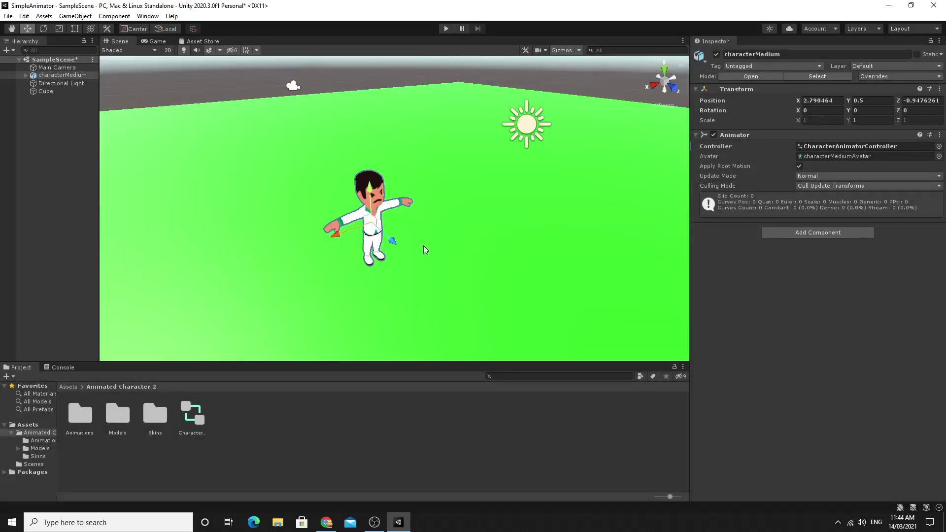
middle_click_drag(394, 257, 409, 260)
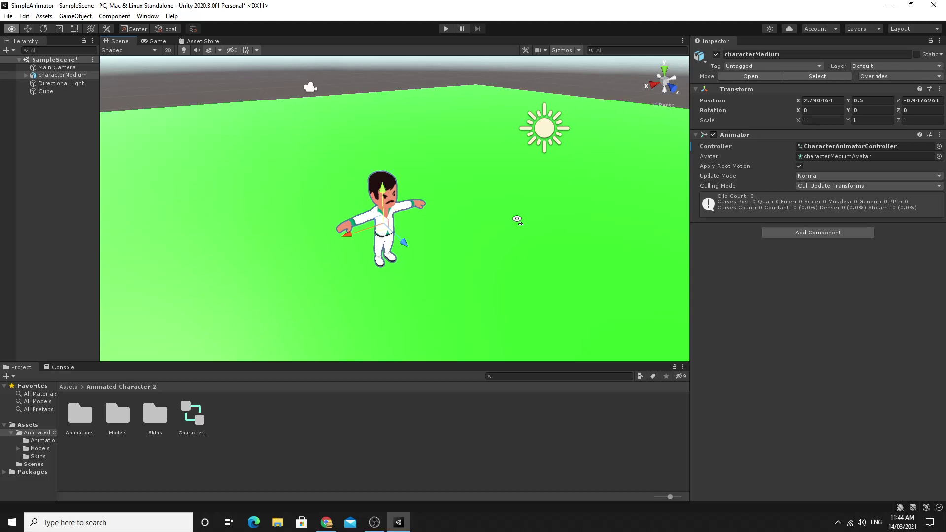
left_click(52, 75)
left_click_drag(383, 231, 405, 118)
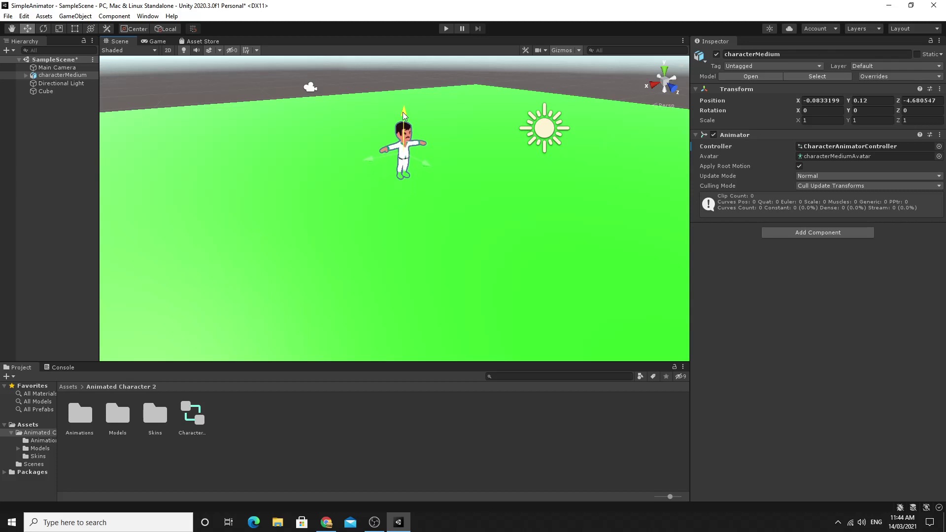
mouse_move(472, 202)
left_mouse_down("alt")
mouse_move(493, 184)
mouse_move(315, 163)
left_mouse_up("alt")
left_click(57, 68)
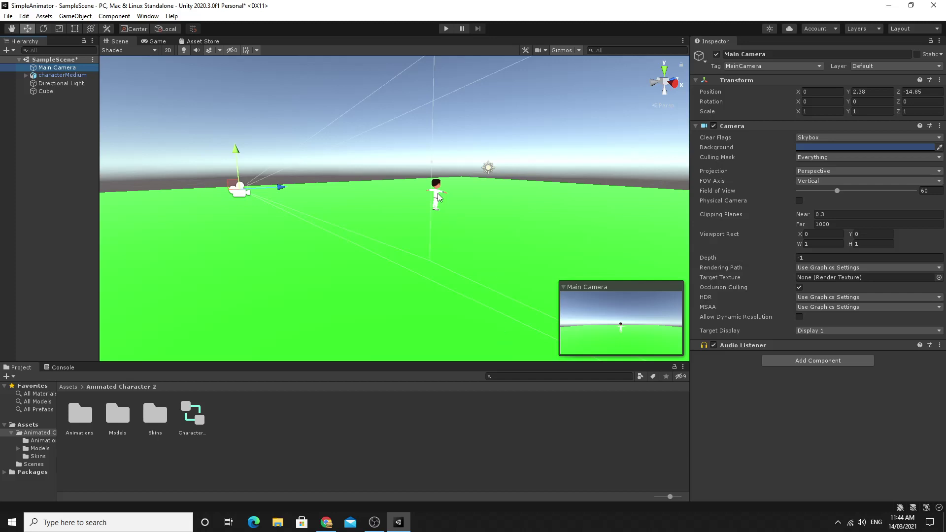
left_click(438, 195)
left_click_drag(451, 194, 357, 214)
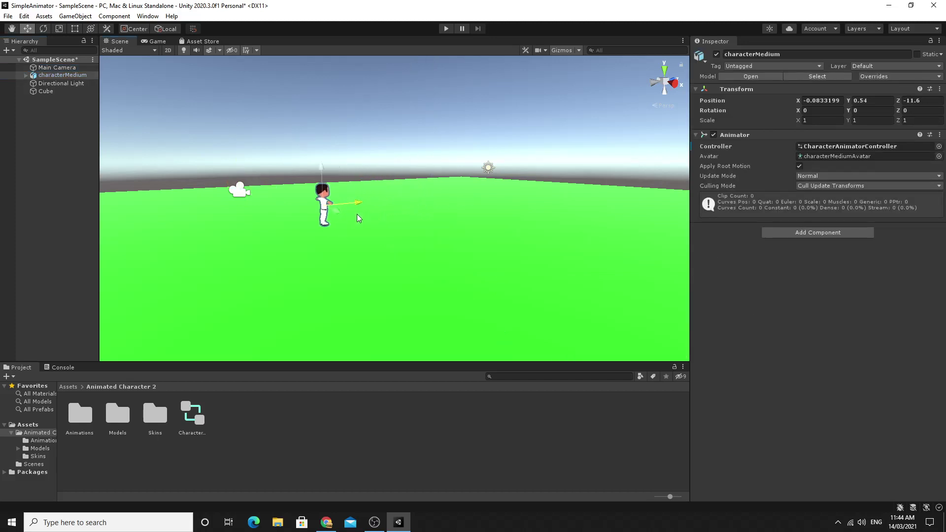
Lower the Main Camera to Y 2.12 and open CharacterAnimatorController's state graph
left_click(67, 71)
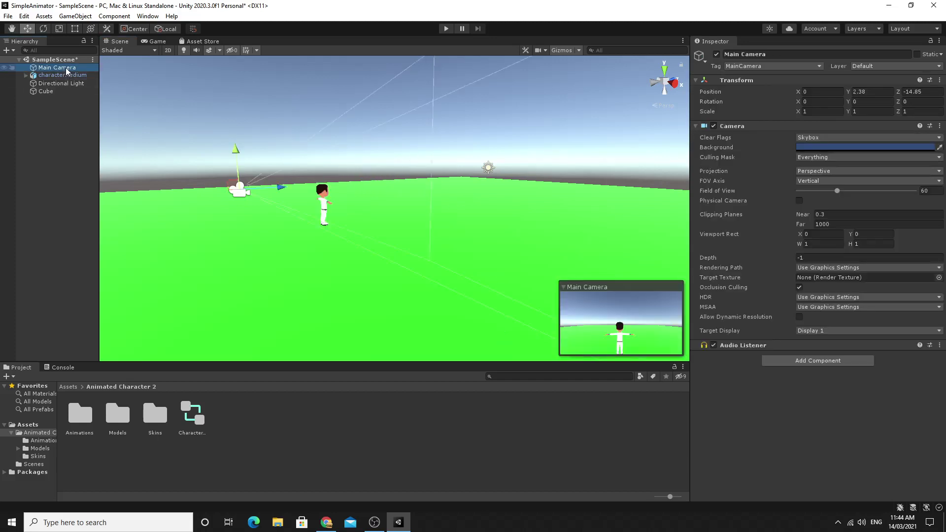
left_click_drag(235, 160, 236, 168)
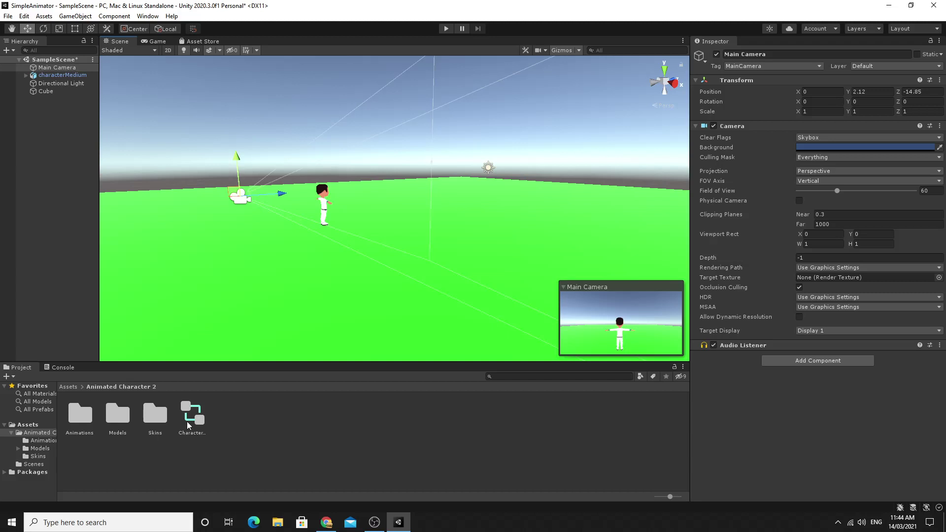
left_click_drag(185, 413, 63, 75)
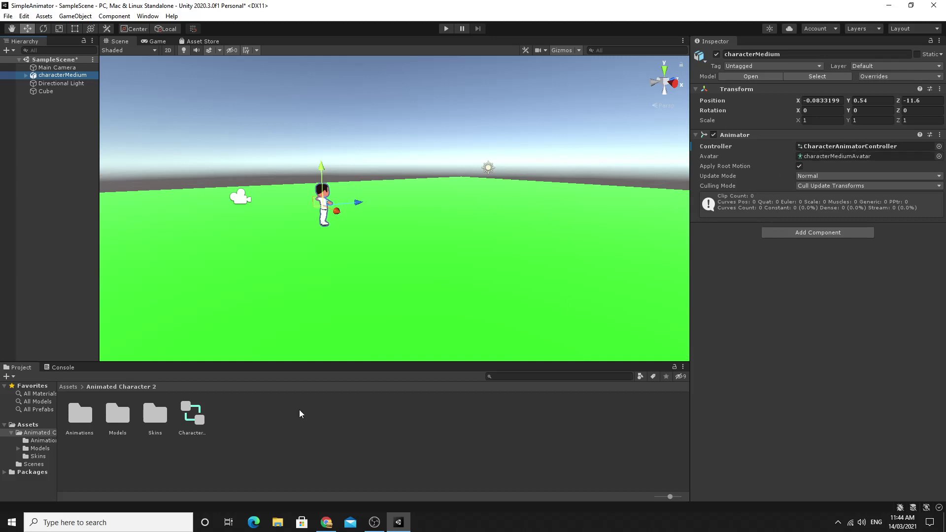
double_click(192, 414)
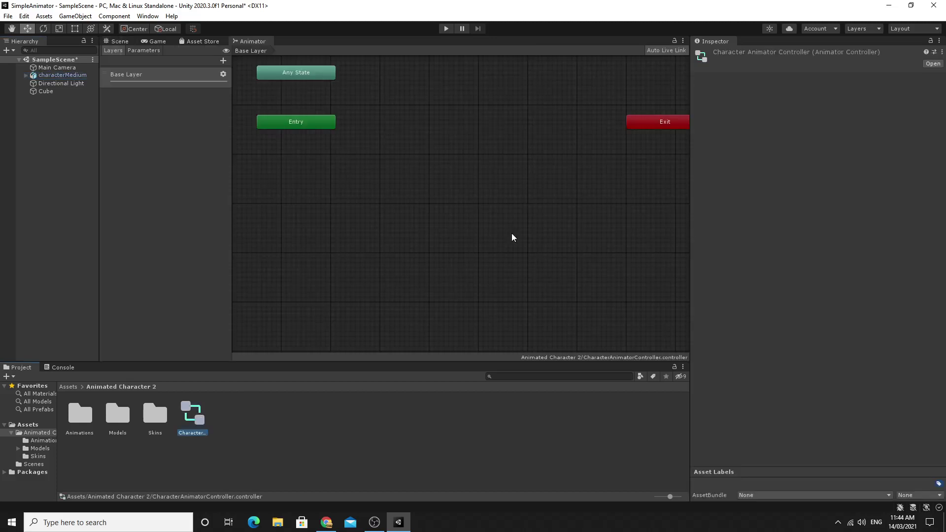
Zoom and pan the empty Base Layer graph, then open the Animations folder with the idle, jump and run clips
scroll(488, 259, "down", 5)
scroll(438, 233, "up", 3)
middle_click_drag(434, 229, 485, 239)
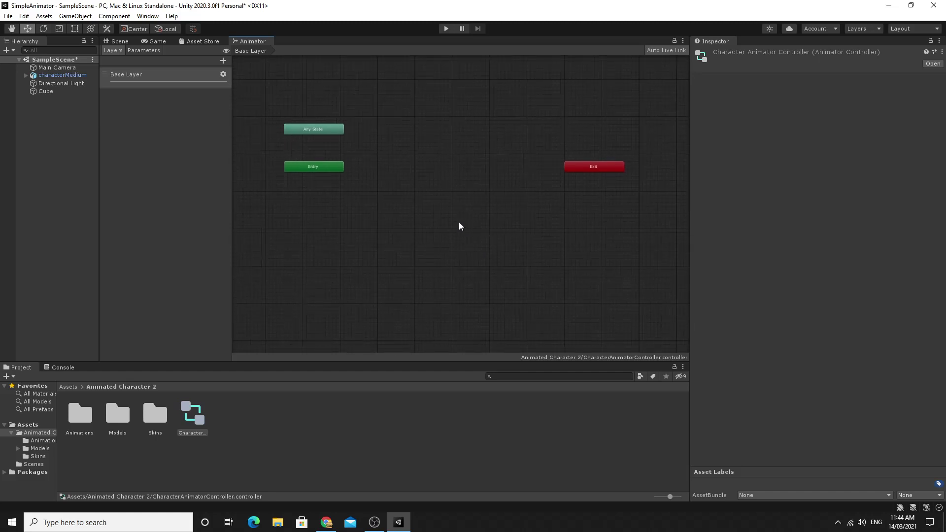
scroll(460, 226, "up", 2)
scroll(454, 219, "up", 1)
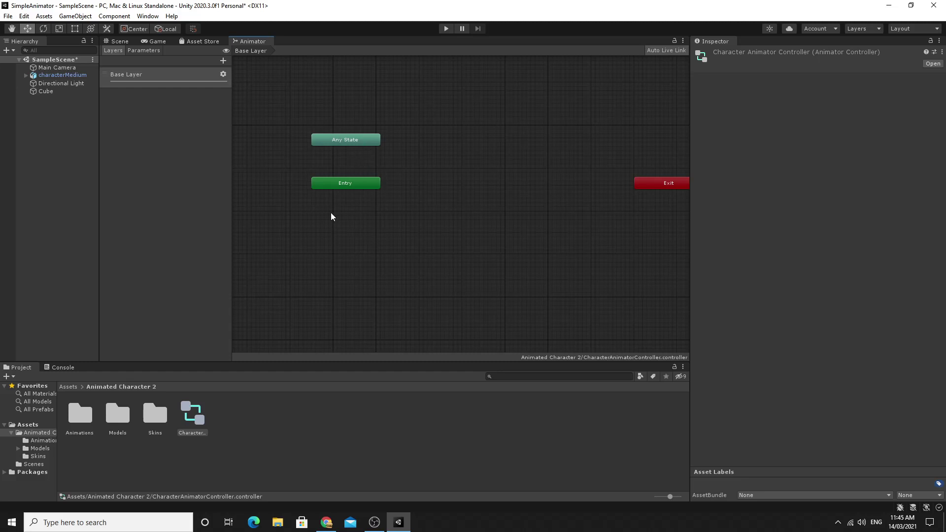
double_click(88, 416)
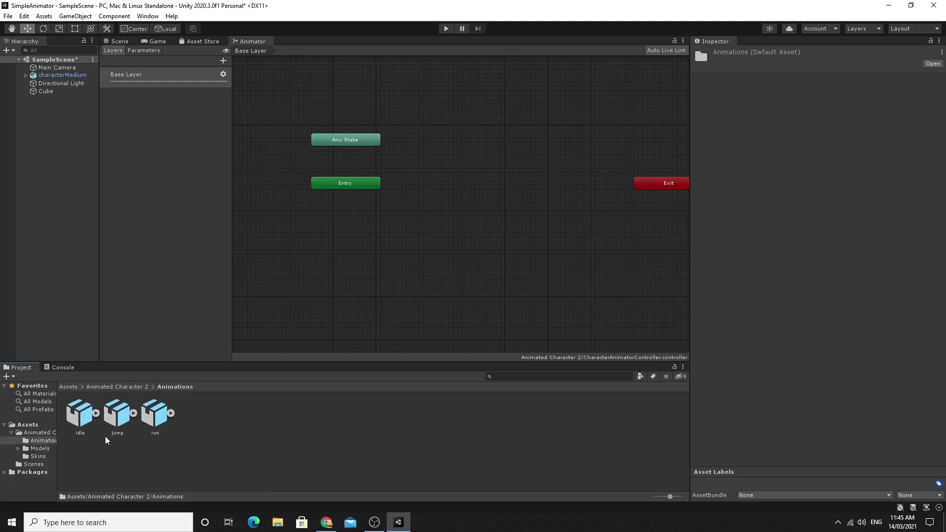
Add the idle clip as a Root|Idle default state from Entry, and dock the Animator beside the Scene view
left_click_drag(80, 414, 444, 168)
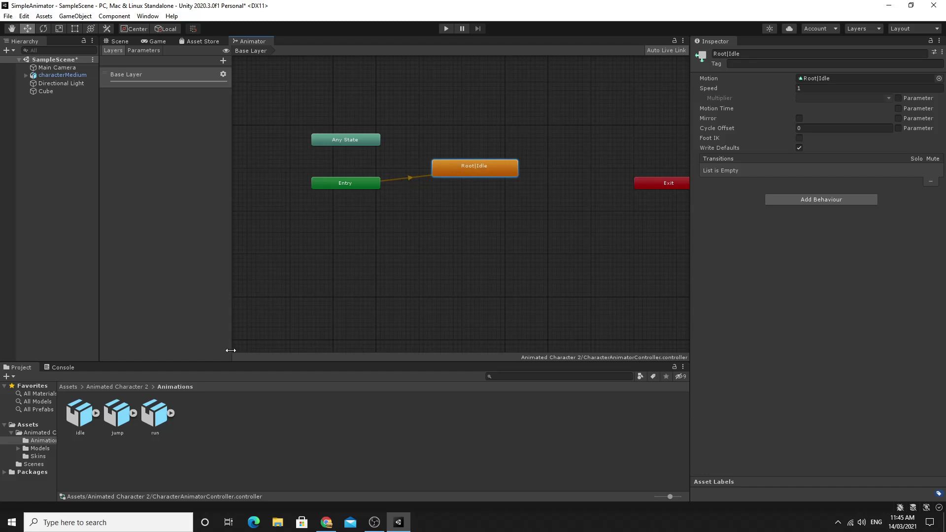
left_click_drag(454, 170, 452, 164)
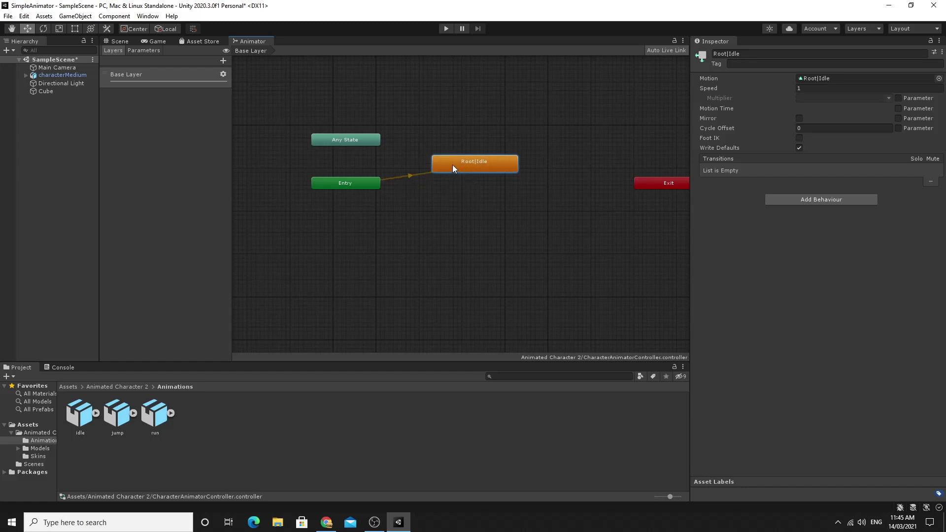
right_click(460, 167)
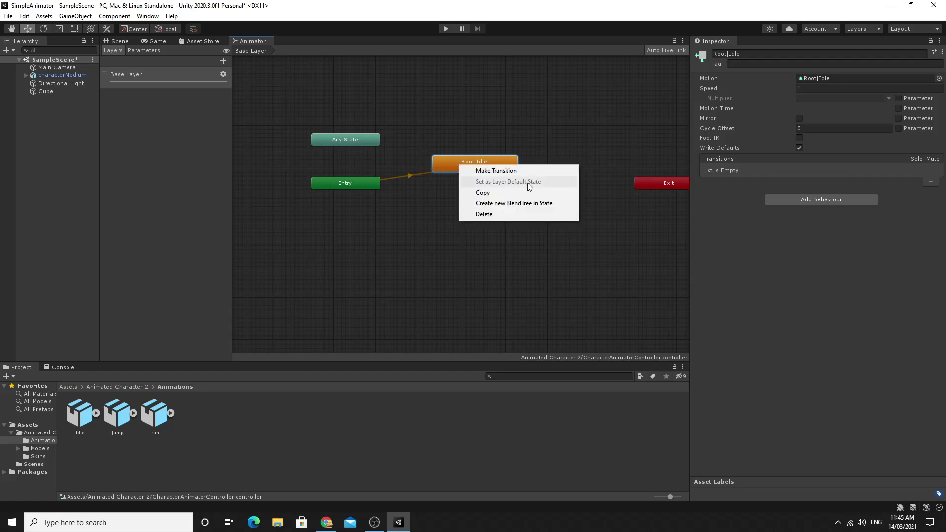
left_click(449, 167)
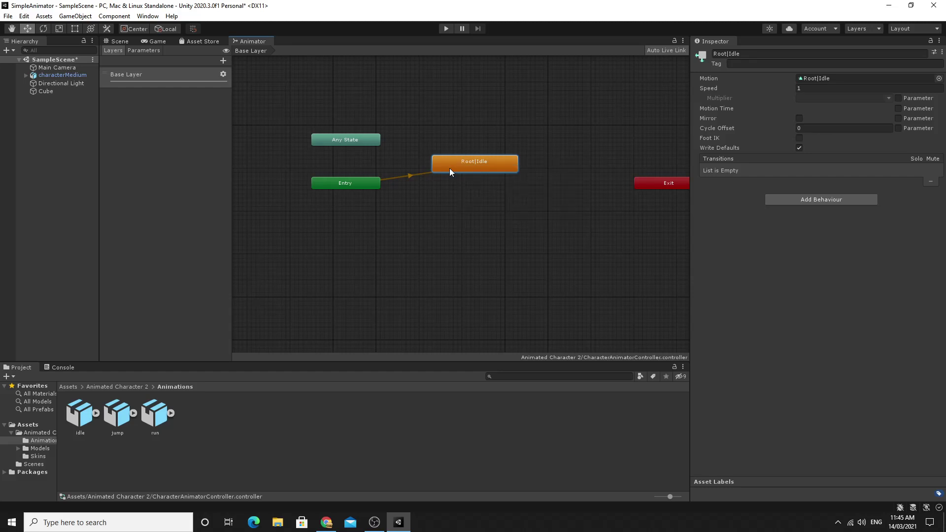
left_click_drag(450, 168, 444, 167)
left_click_drag(264, 43, 139, 200)
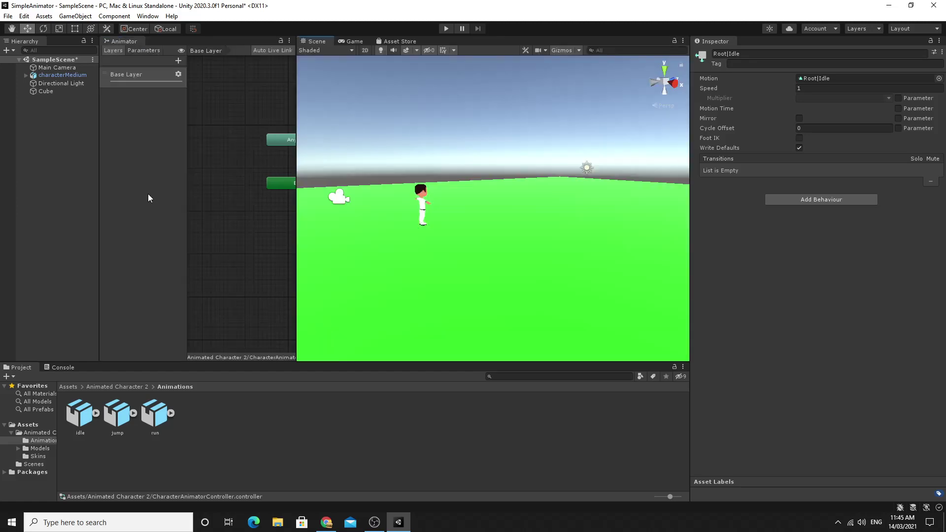
Select characterMedium and play-test the scene, with the character running the Root|Idle state
left_click_drag(293, 218, 283, 219)
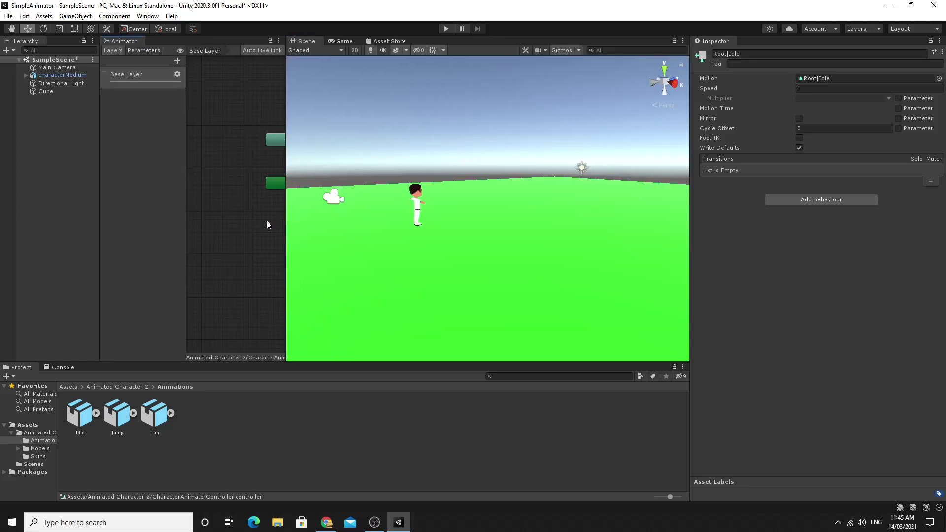
left_click(46, 75)
left_click_drag(283, 199, 297, 199)
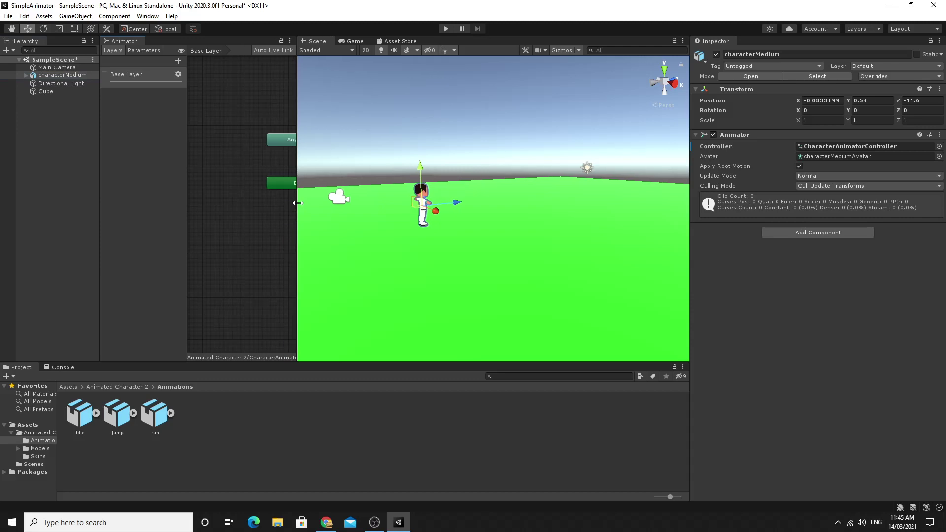
middle_click_drag(262, 200, 192, 203)
scroll(243, 211, "down", 2)
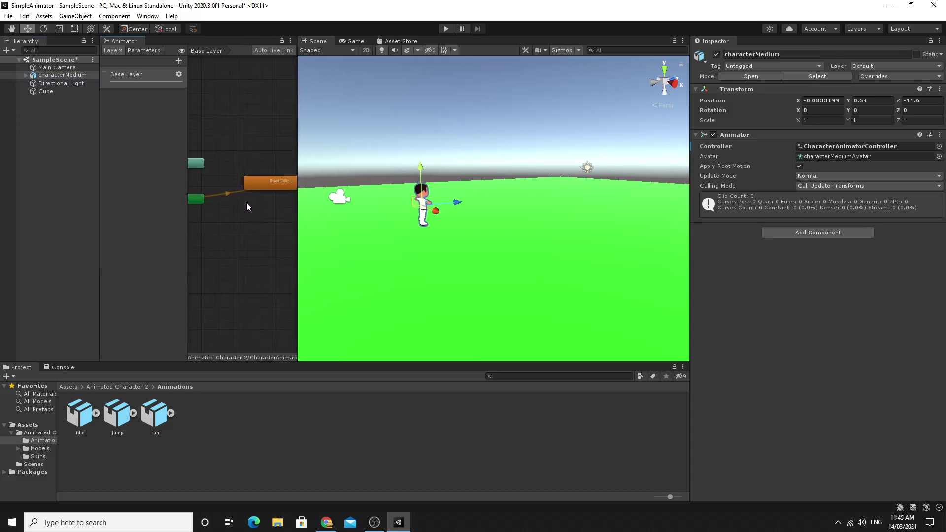
left_click(445, 29)
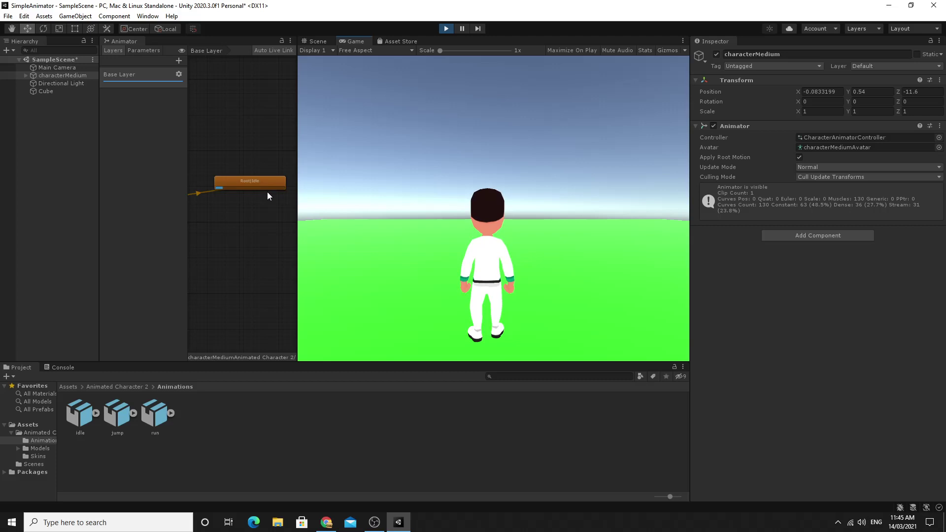
left_click(446, 28)
Widen the Animator panel and pan the graph to show Any State and Entry
key("alt+Tab")
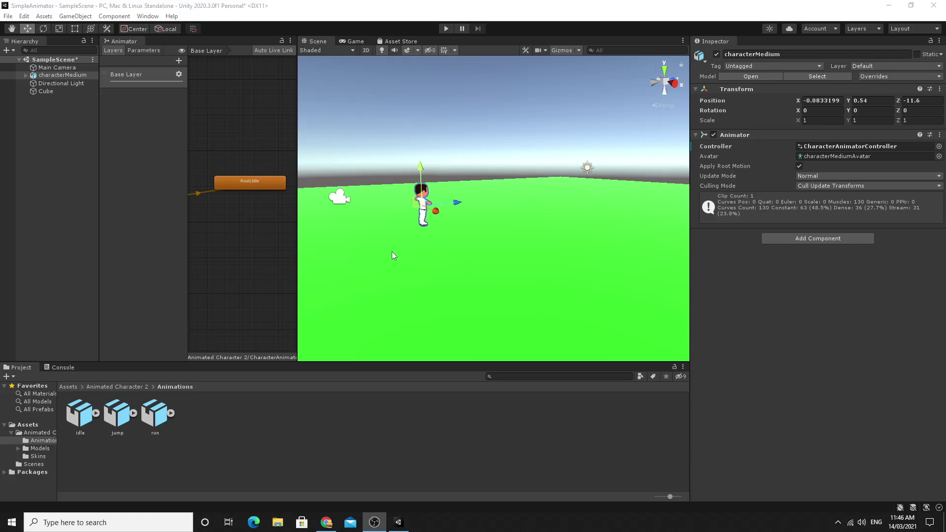
middle_click_drag(391, 252, 447, 246)
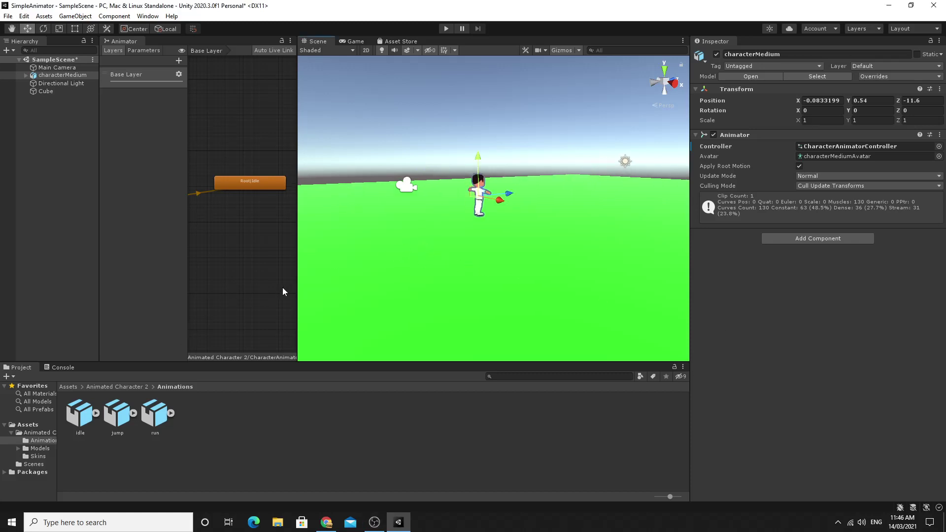
left_click_drag(295, 287, 513, 284)
mouse_move(312, 265)
middle_mouse_down()
mouse_move(463, 270)
mouse_move(462, 282)
middle_mouse_up()
scroll(463, 270, "up", 3)
scroll(421, 251, "down", 1)
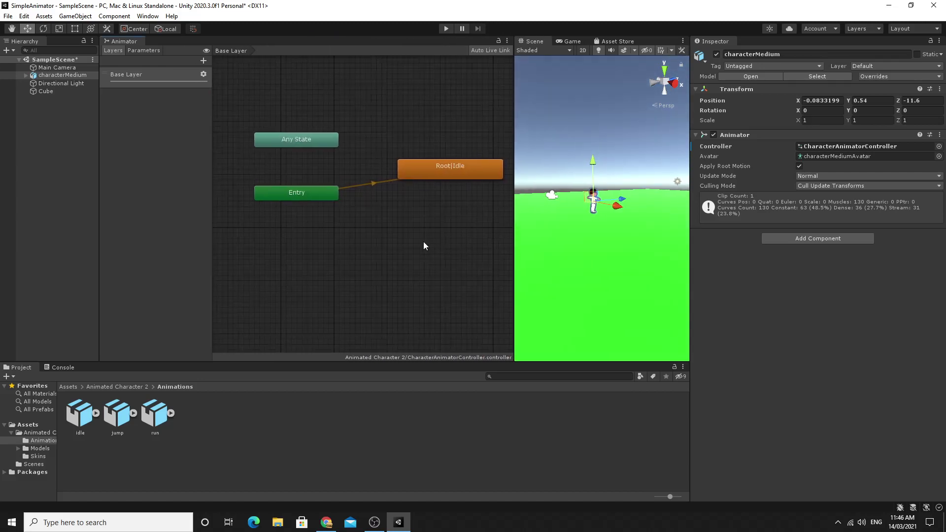
Add the run clip as a Root|Run state below Root|Idle and show the Parameters list
left_click_drag(155, 414, 300, 309)
mouse_move(394, 242)
left_mouse_down()
mouse_move(386, 245)
mouse_move(404, 250)
left_mouse_up()
middle_click_drag(446, 262, 405, 283)
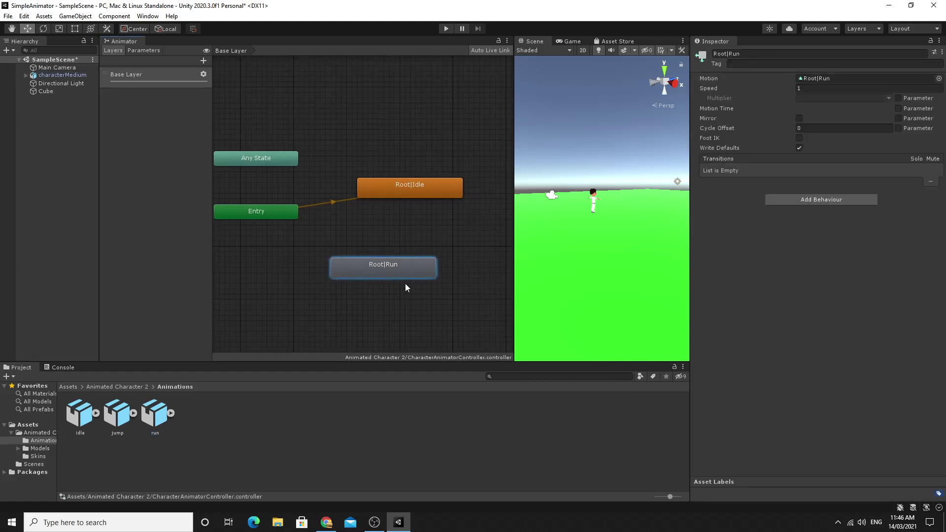
left_click_drag(396, 191, 363, 202)
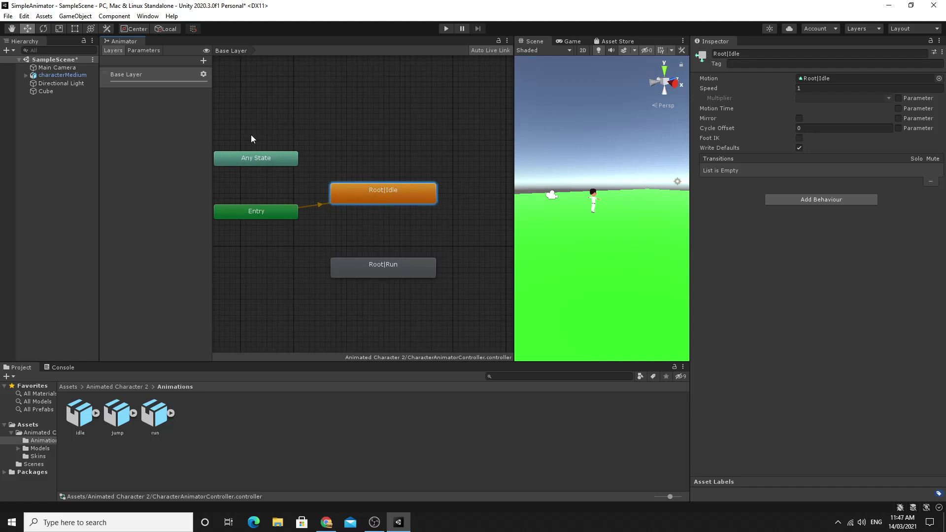
left_click(147, 50)
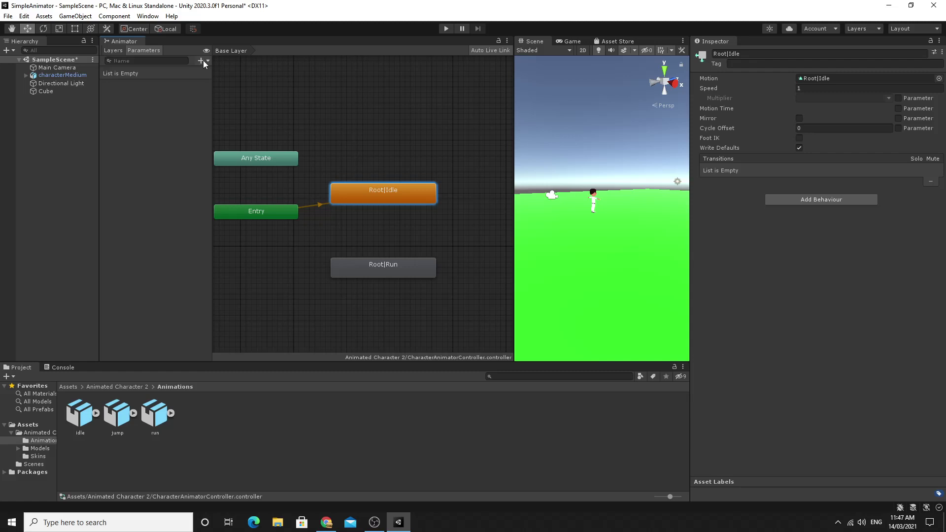
Add a Bool parameter named Moving, defaulting to false
left_click(202, 60)
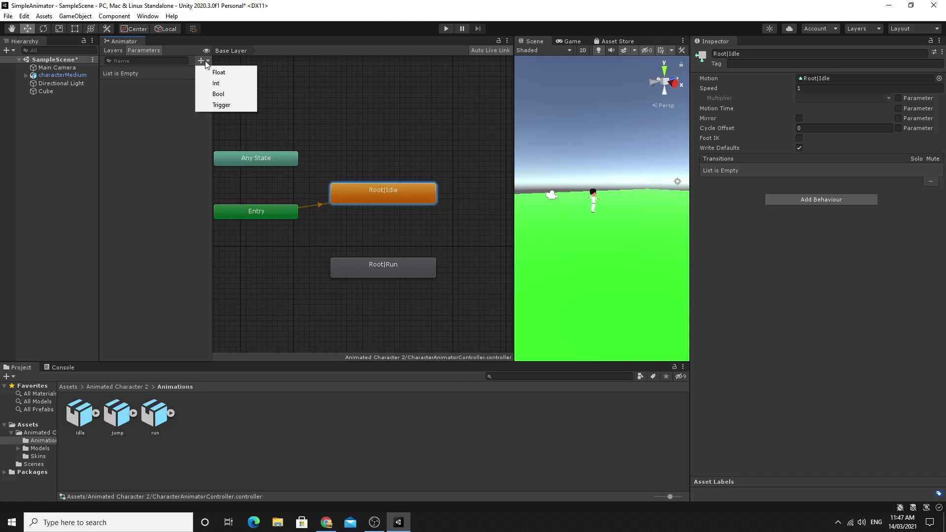
left_click(224, 97)
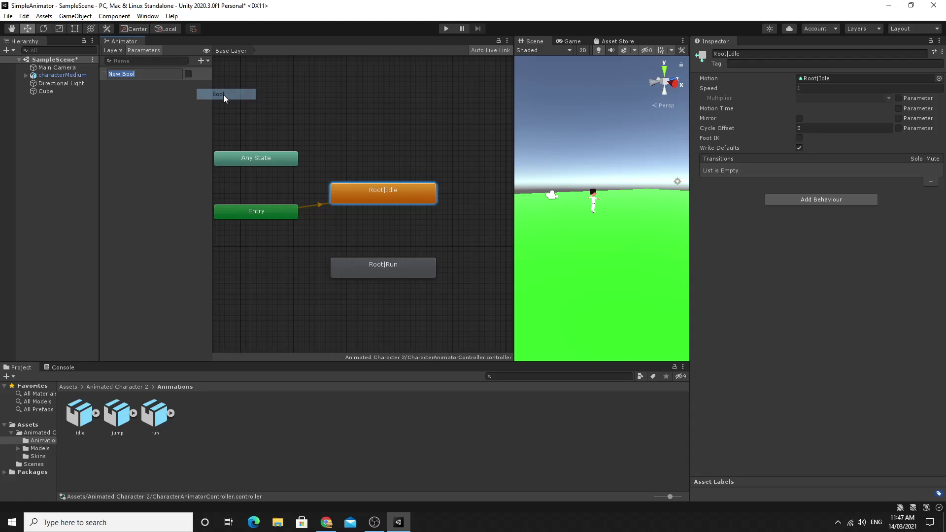
type("Moving")
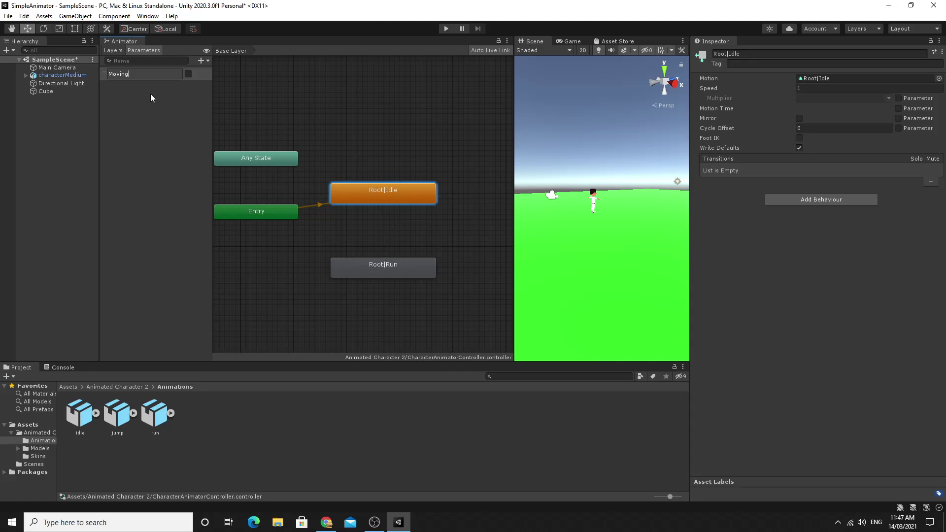
key("Return")
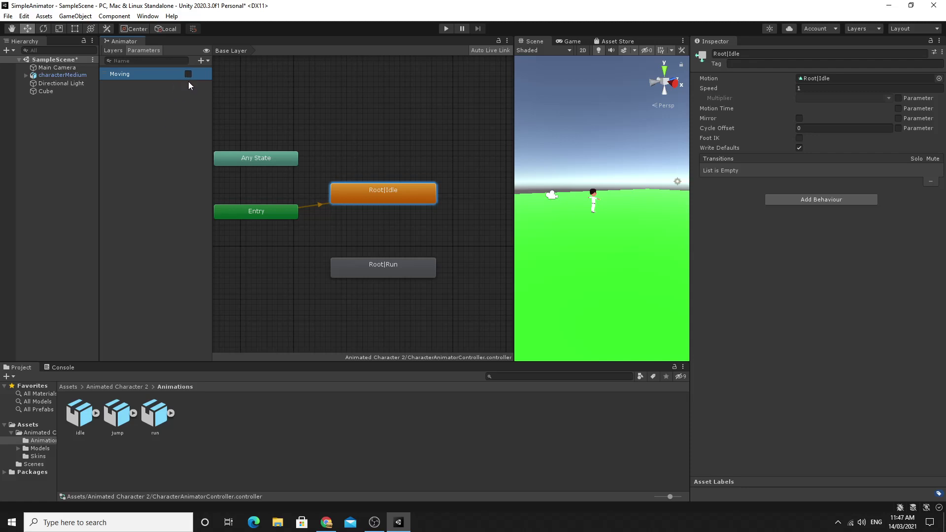
left_click(374, 196)
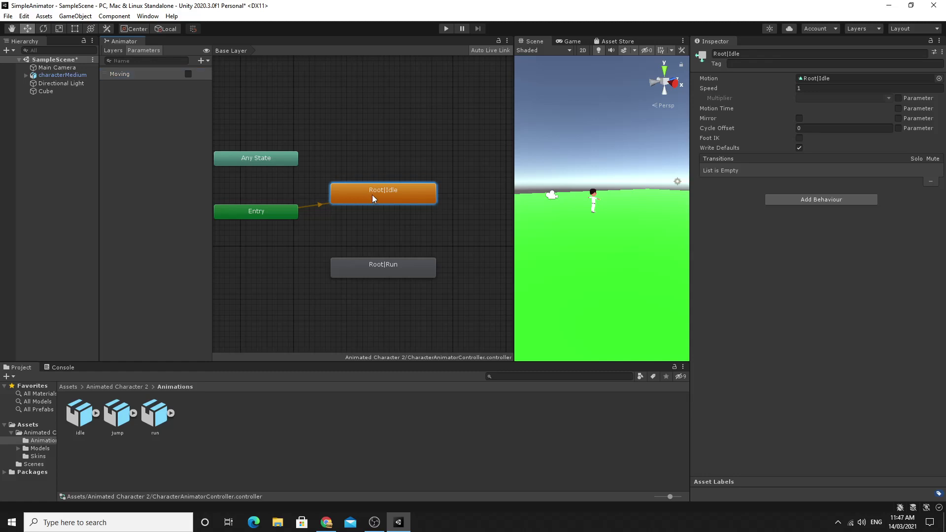
Link Root|Idle to Root|Run with a transition that has no exit time and fires when Moving is true
right_click(372, 196)
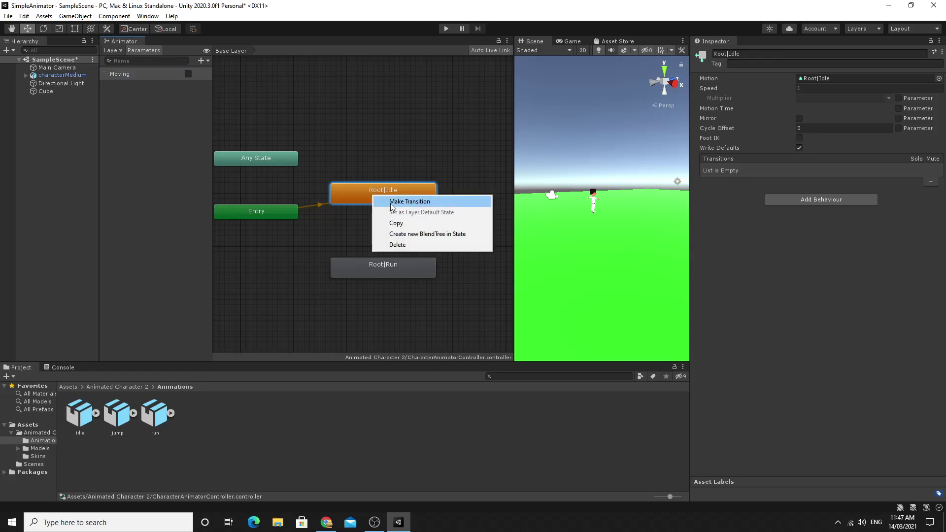
left_click(390, 202)
left_click(367, 264)
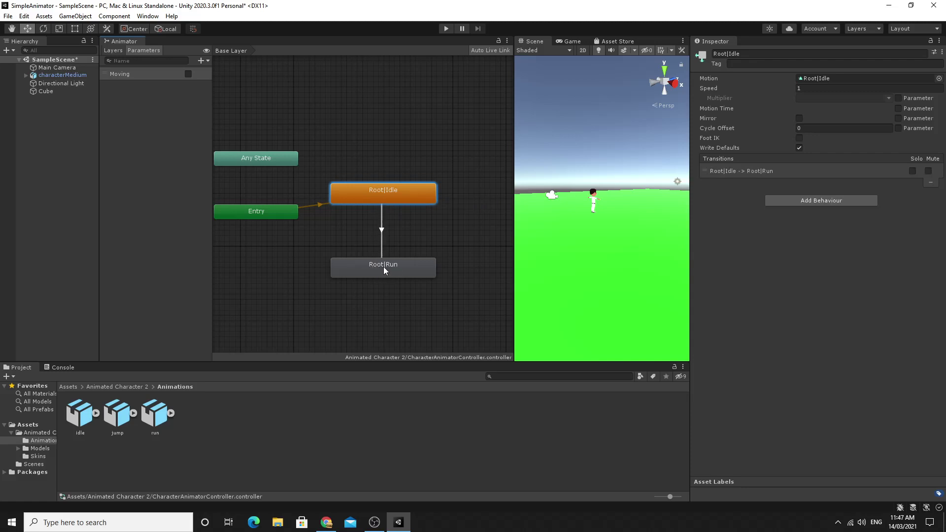
left_click(383, 230)
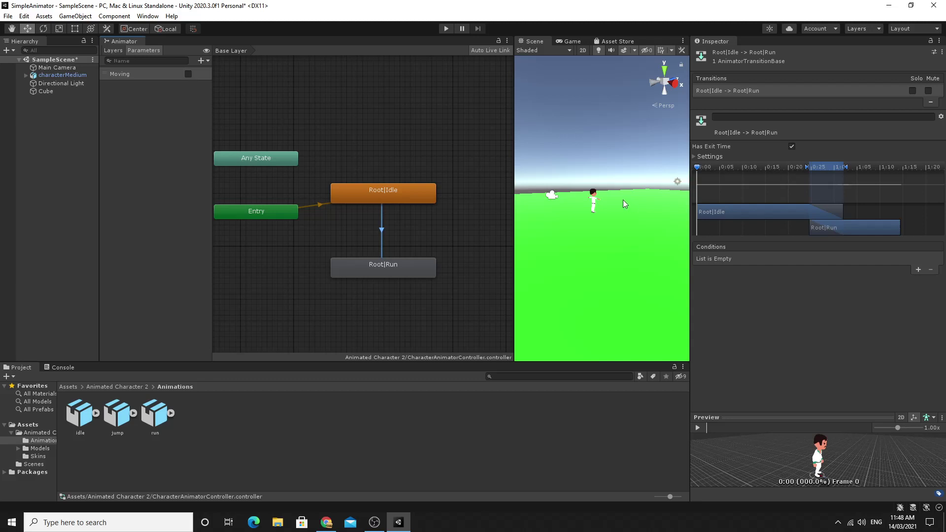
left_click(792, 147)
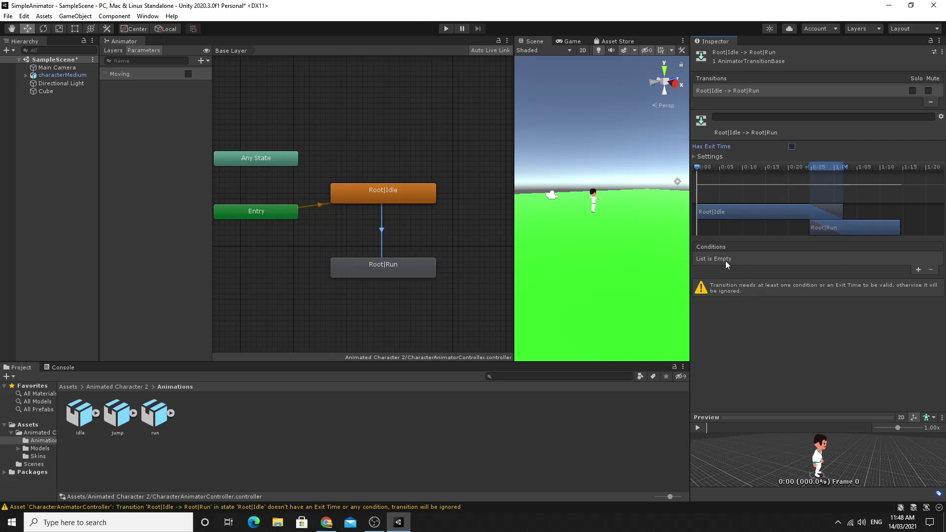
left_click(916, 270)
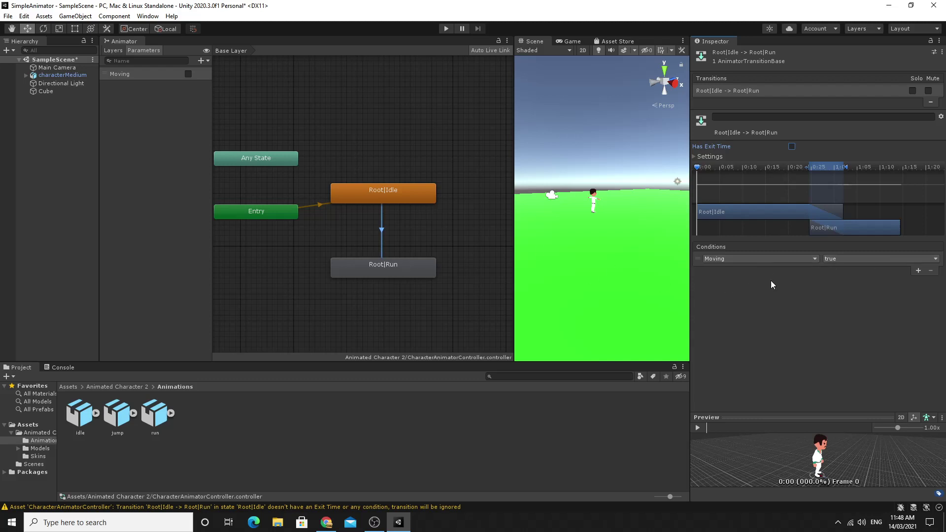
left_click(366, 196)
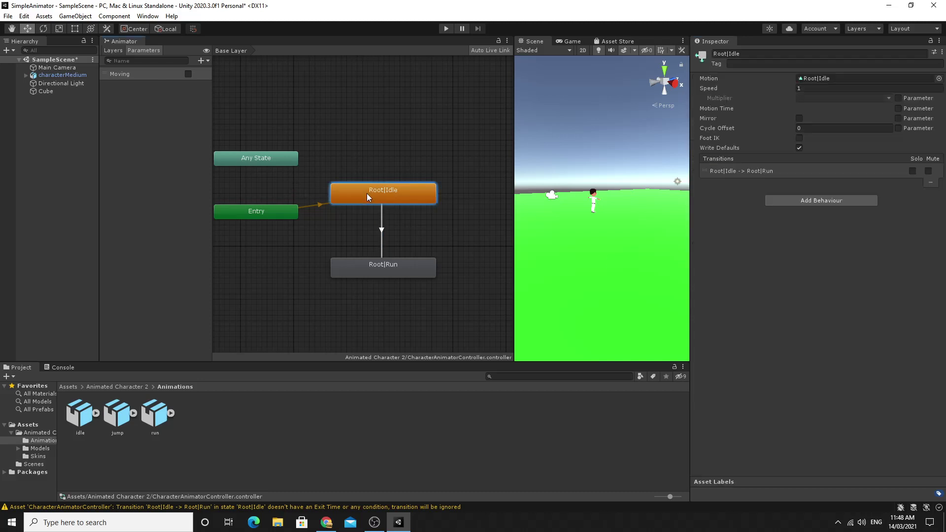
left_click(395, 266)
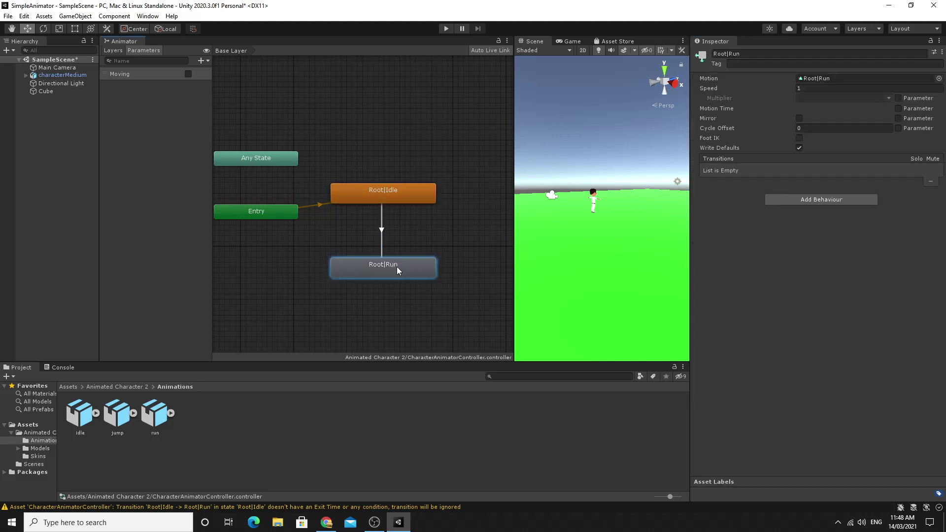
right_click(398, 269)
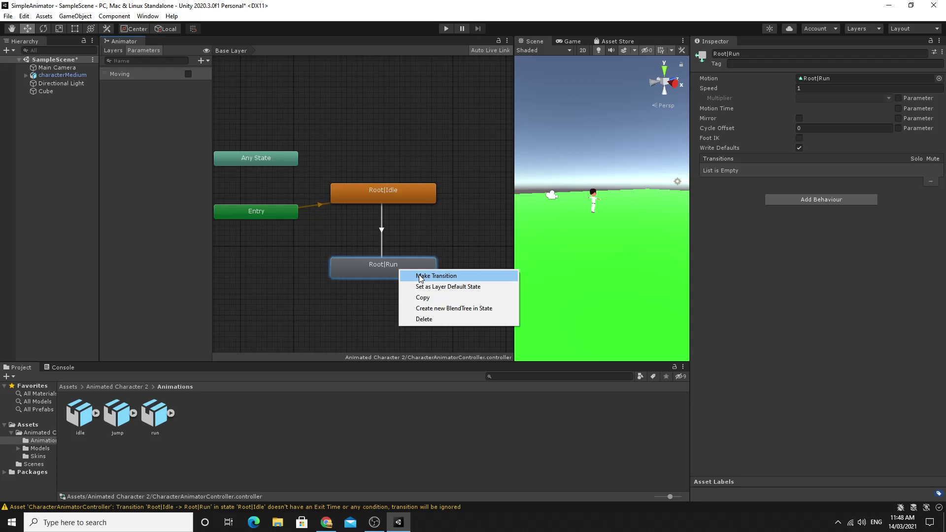
Create a Root|Run to Root|Idle transition without exit time, firing when Moving is false
left_click(419, 275)
left_click(408, 198)
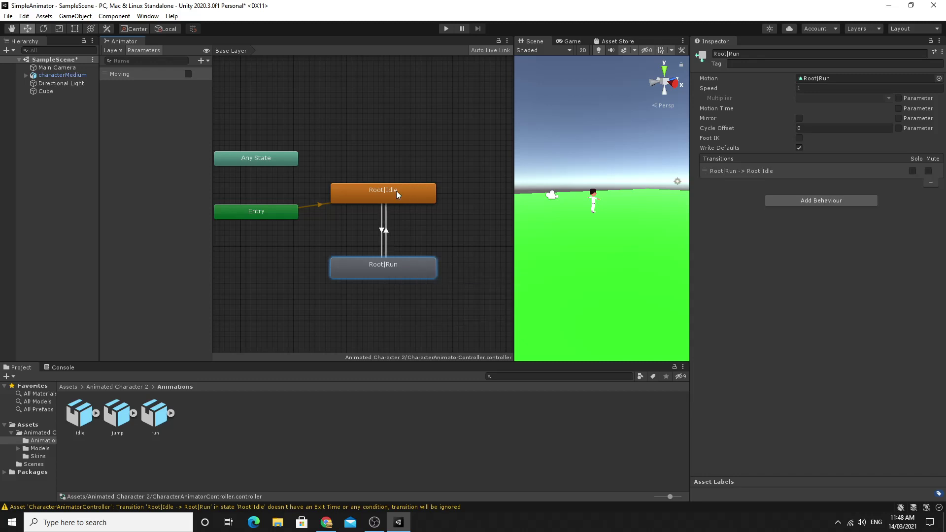
left_click(386, 235)
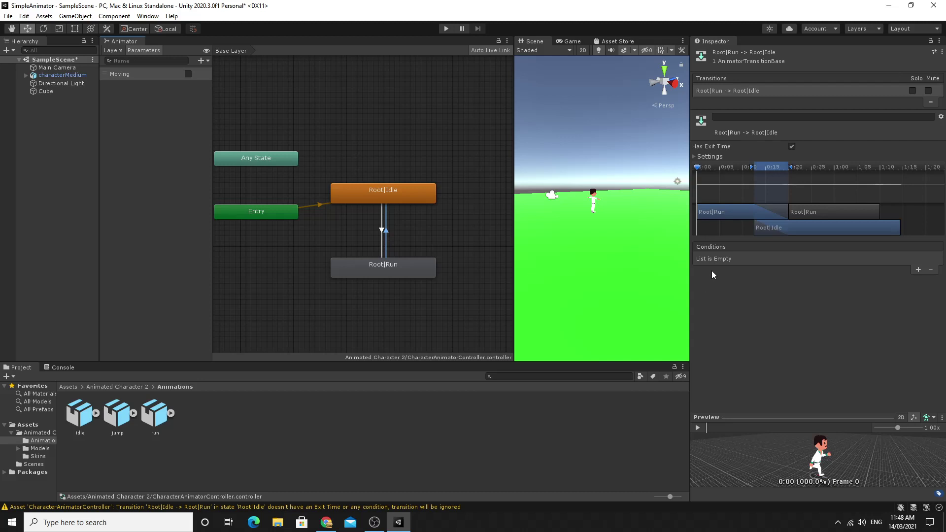
left_click(915, 270)
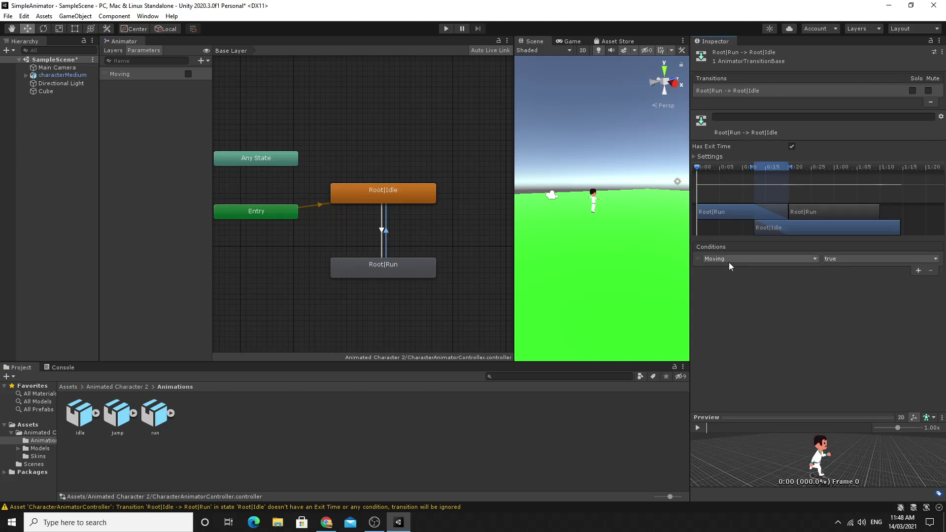
left_click(836, 261)
left_click(843, 282)
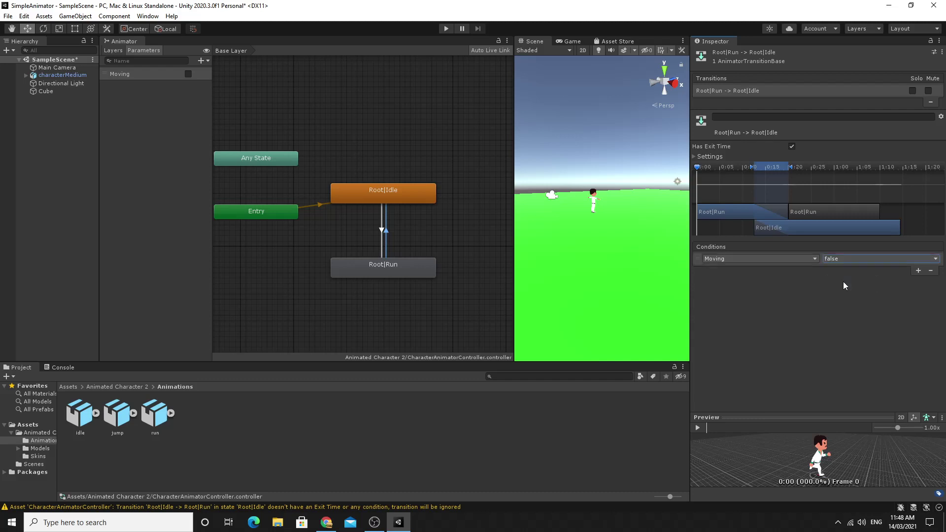
left_click(791, 147)
Give the Scene view more room, select the character and play-test the animations
left_click_drag(513, 115, 450, 120)
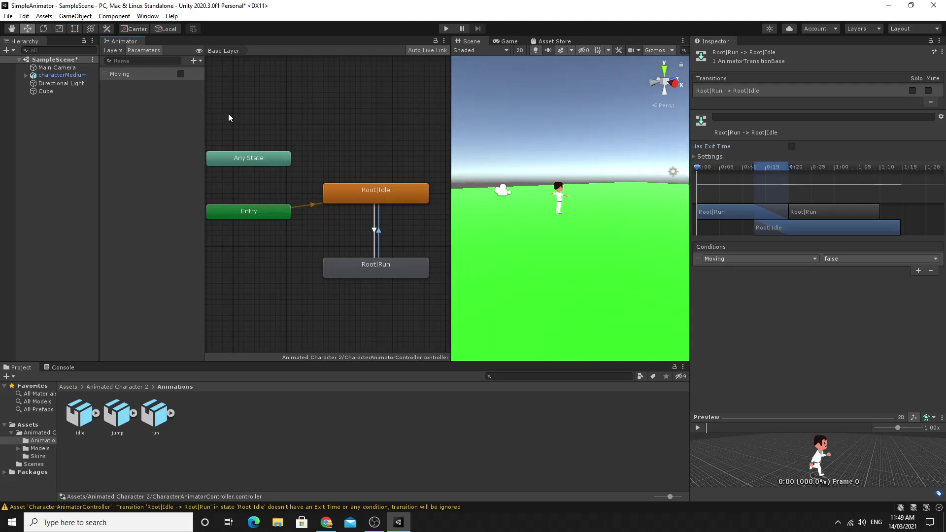
left_click(80, 75)
left_click(446, 28)
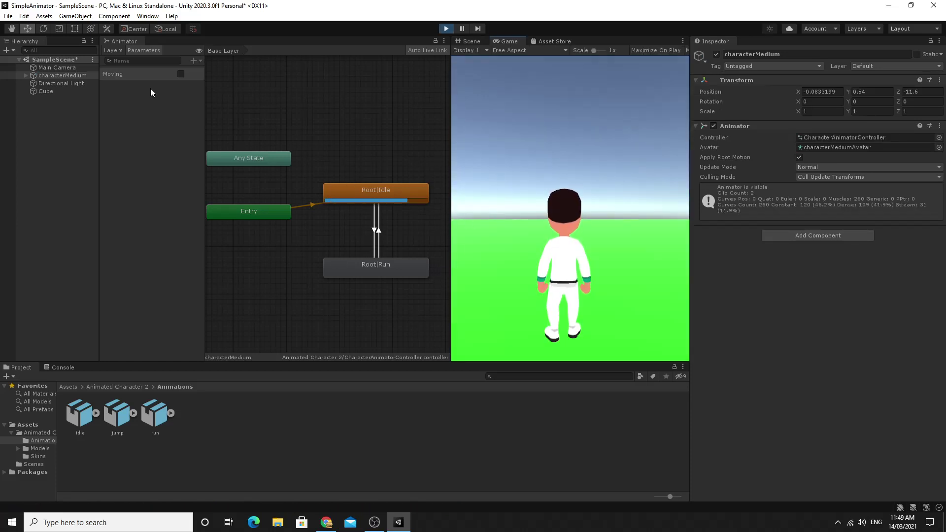
left_click(181, 74)
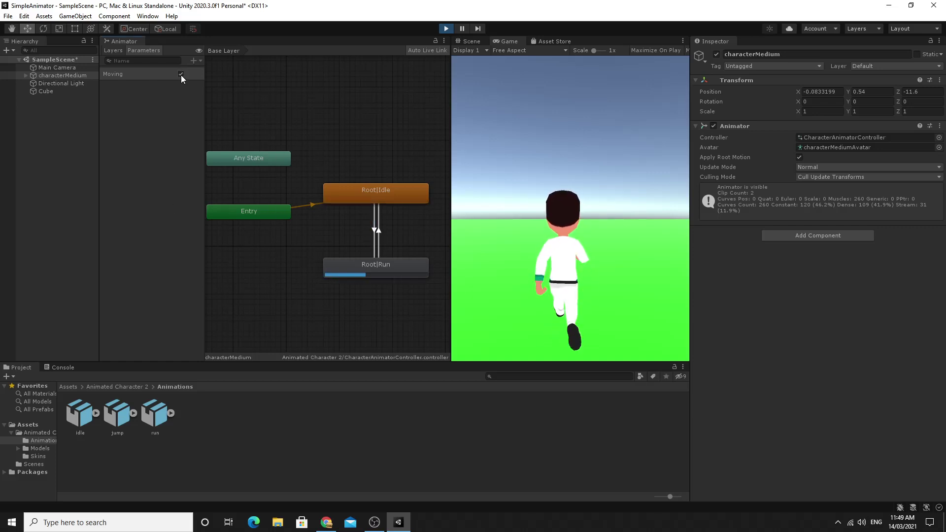
left_click(182, 74)
left_click(181, 74)
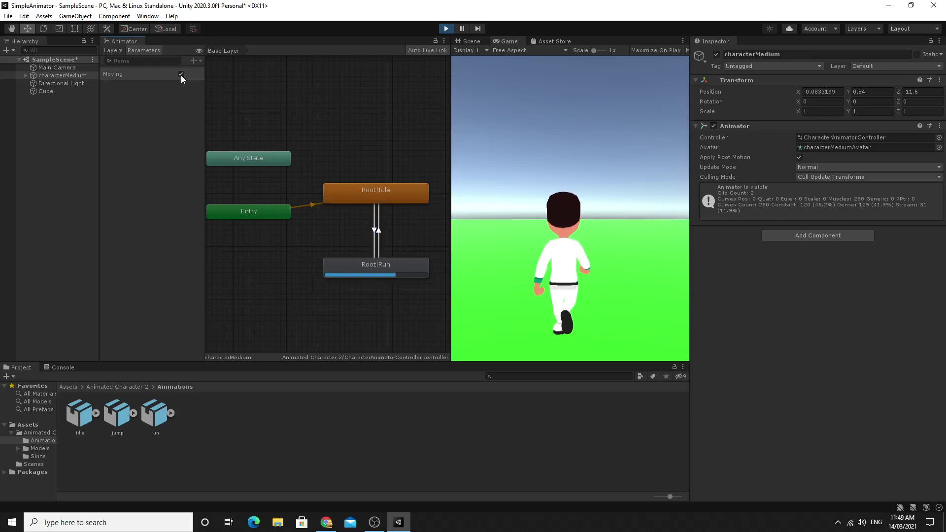
left_click(181, 74)
left_click(181, 74)
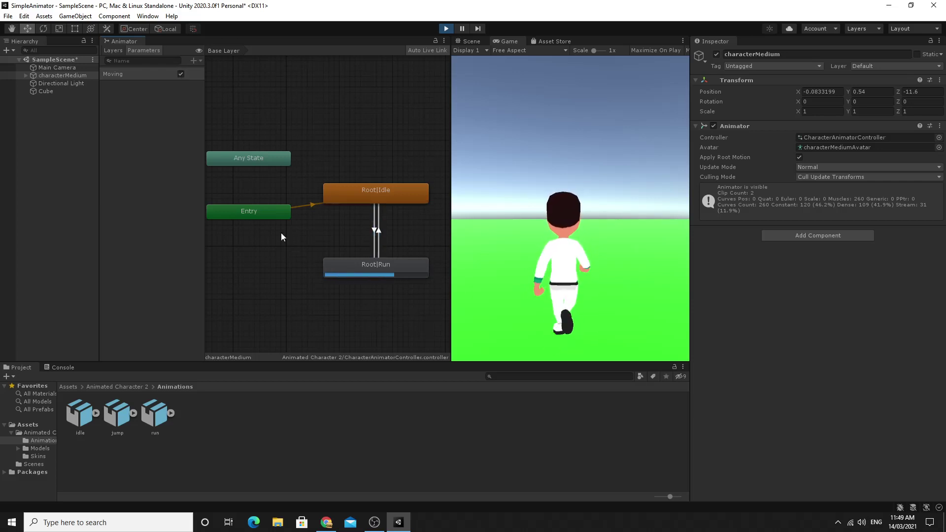
left_click(181, 74)
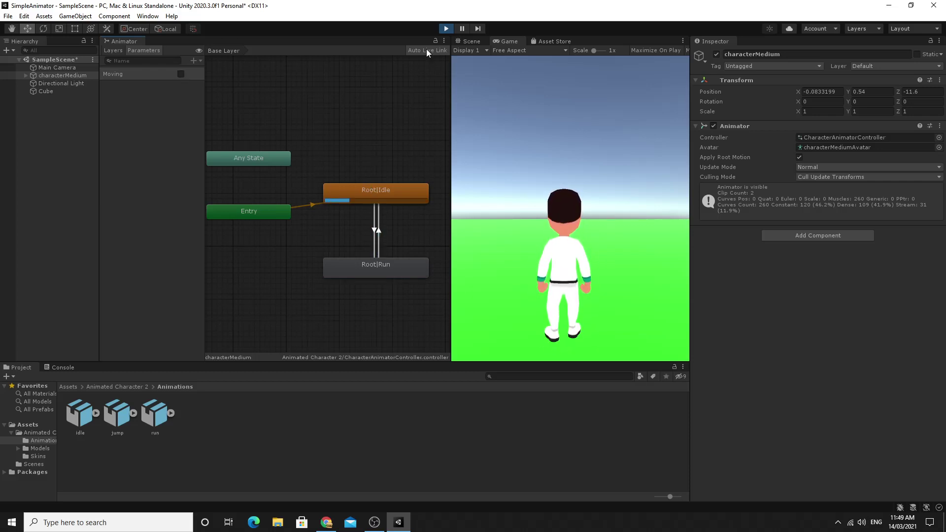
left_click(446, 28)
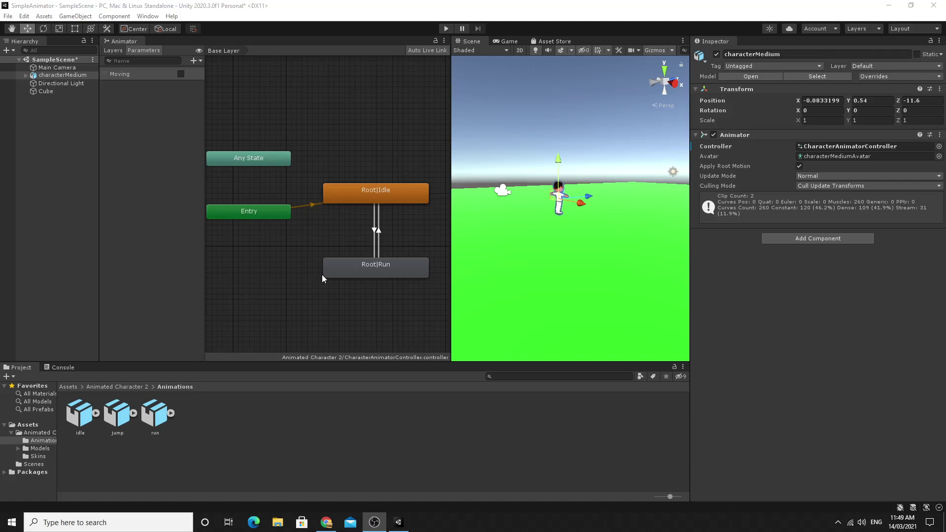
Nudge the Any State node slightly higher and bring the jump clip into the graph as Root|Jump
middle_click_drag(321, 274, 344, 268)
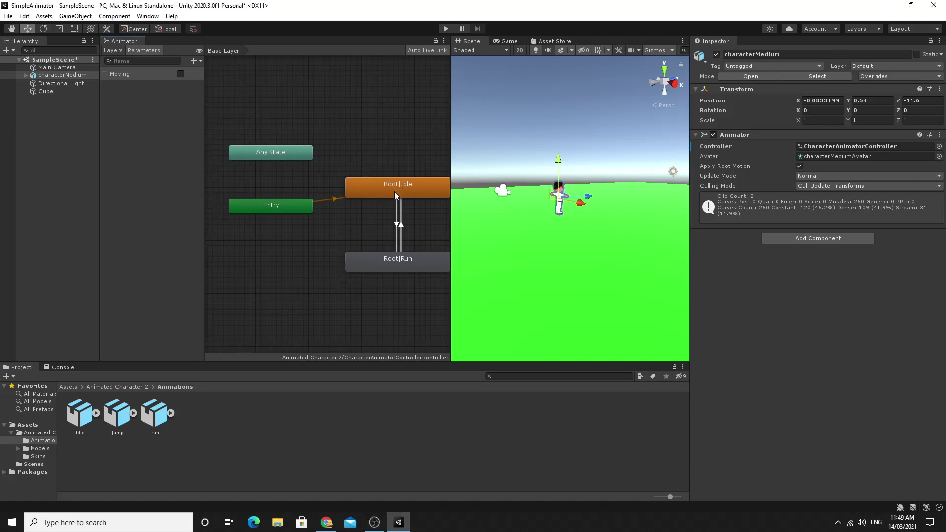
middle_click_drag(401, 265, 398, 291)
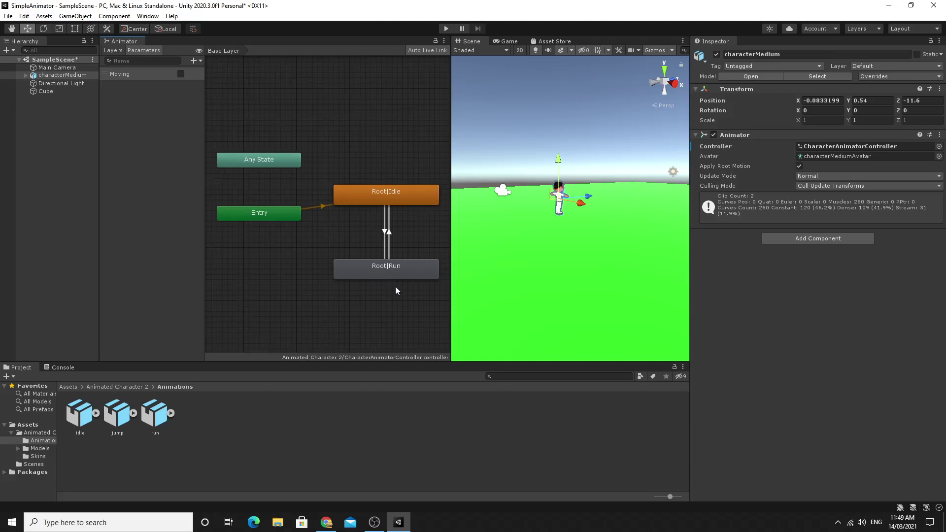
left_click(256, 166)
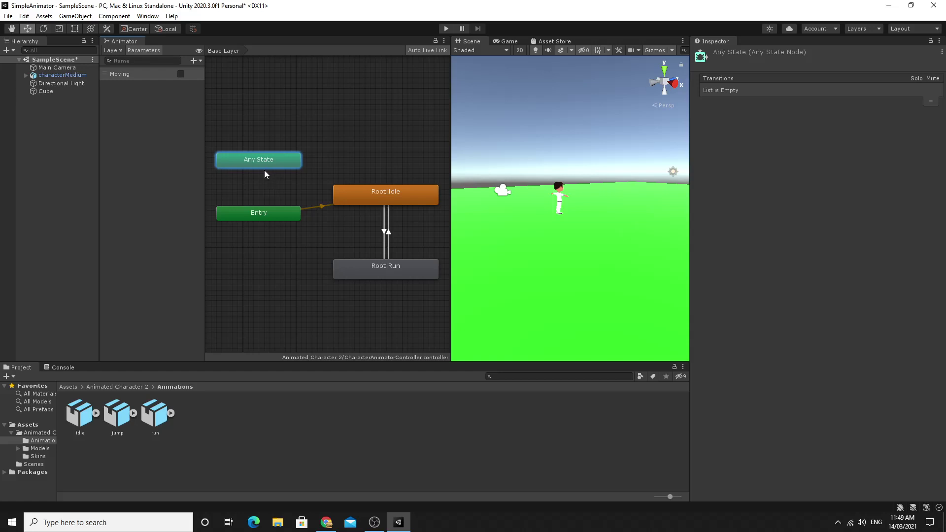
left_click_drag(257, 157, 259, 151)
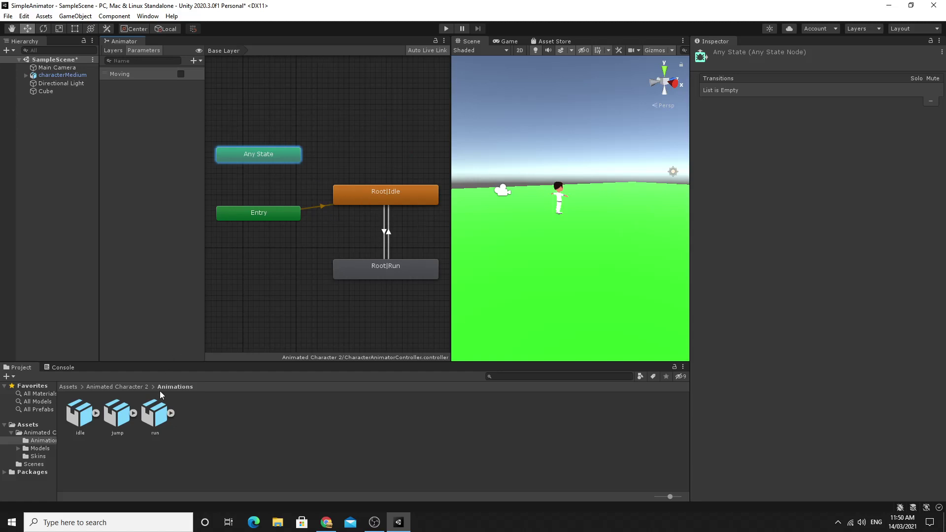
left_click_drag(117, 418, 302, 202)
Drop the jump clip into the Animator as Root|Jump and connect a transition from Any State to it
left_click_drag(352, 114, 353, 113)
right_click(271, 154)
left_click(284, 161)
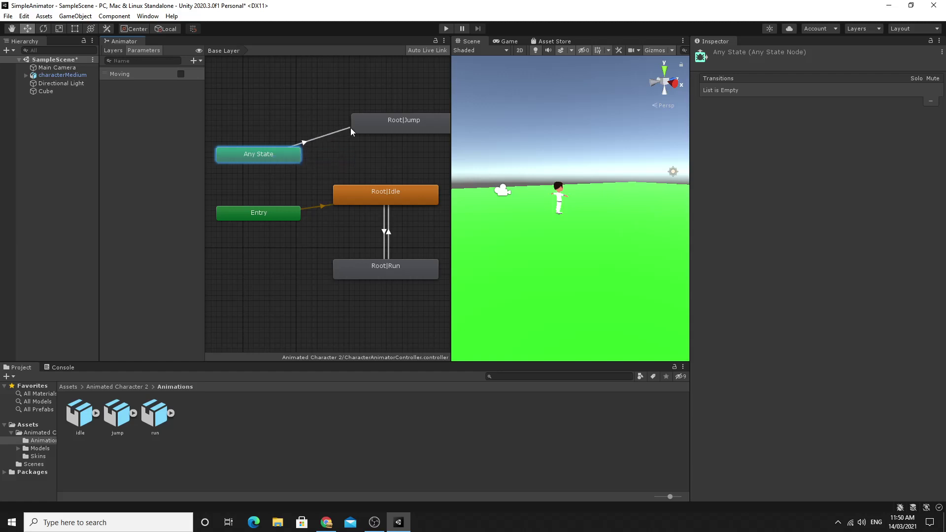
left_click(385, 132)
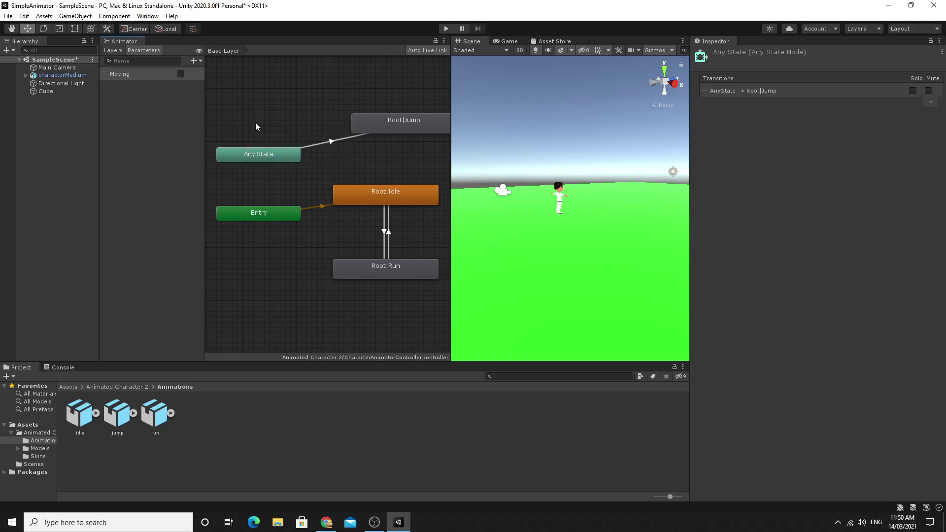
left_click(331, 142)
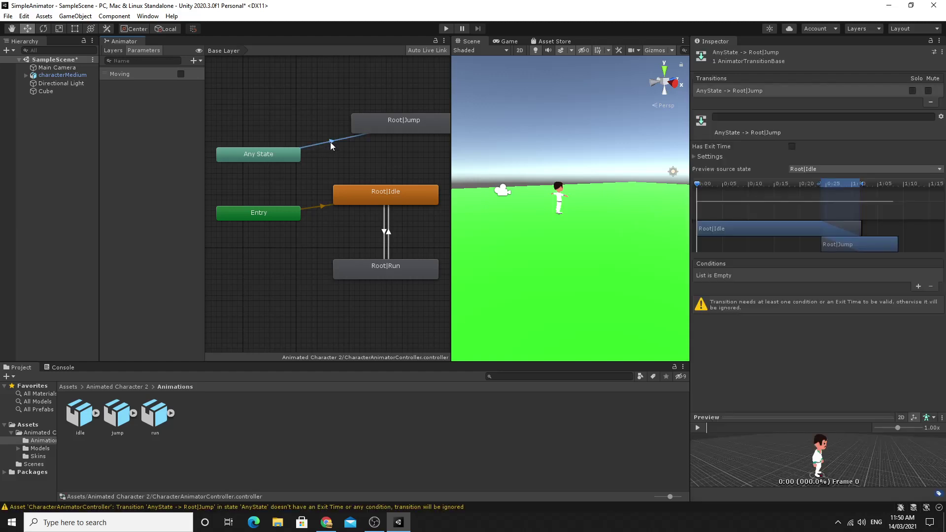
left_click(290, 155)
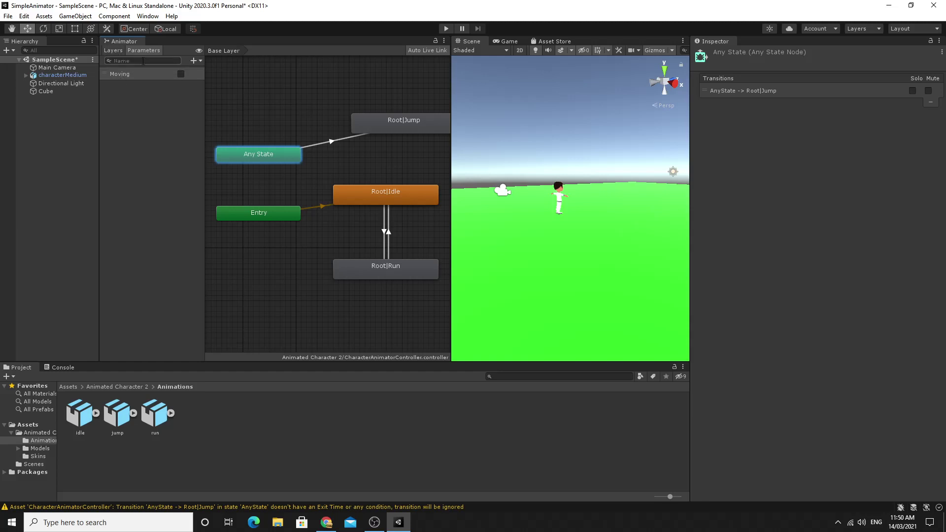
left_click(193, 61)
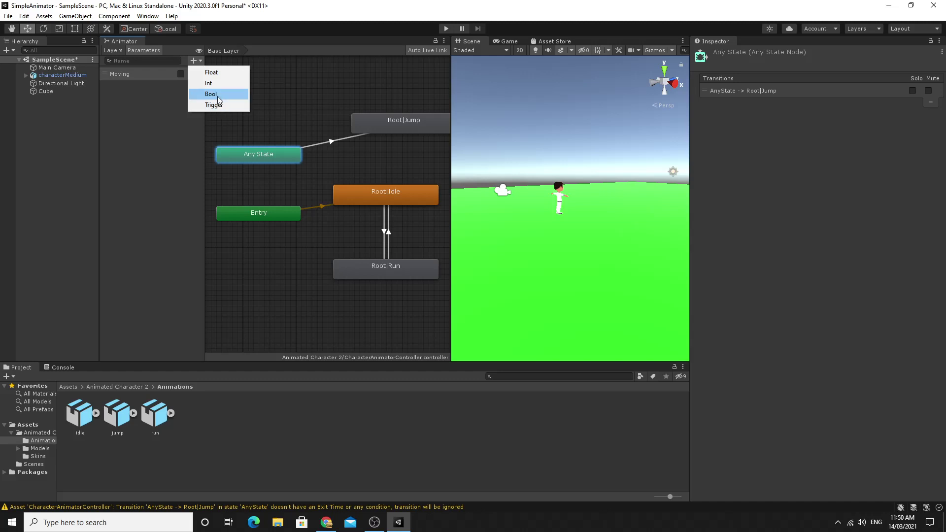
Add a new Trigger parameter named Jump
left_click(226, 105)
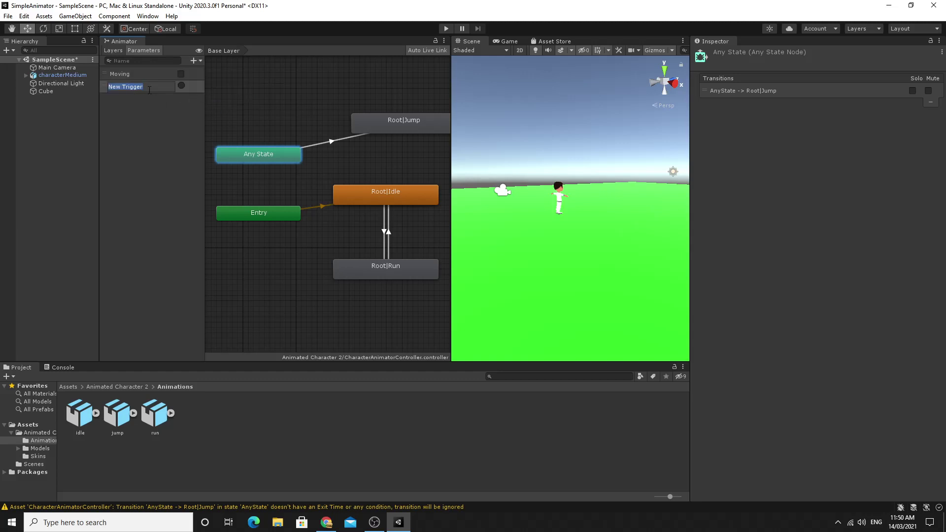
type("Jump")
key("Return")
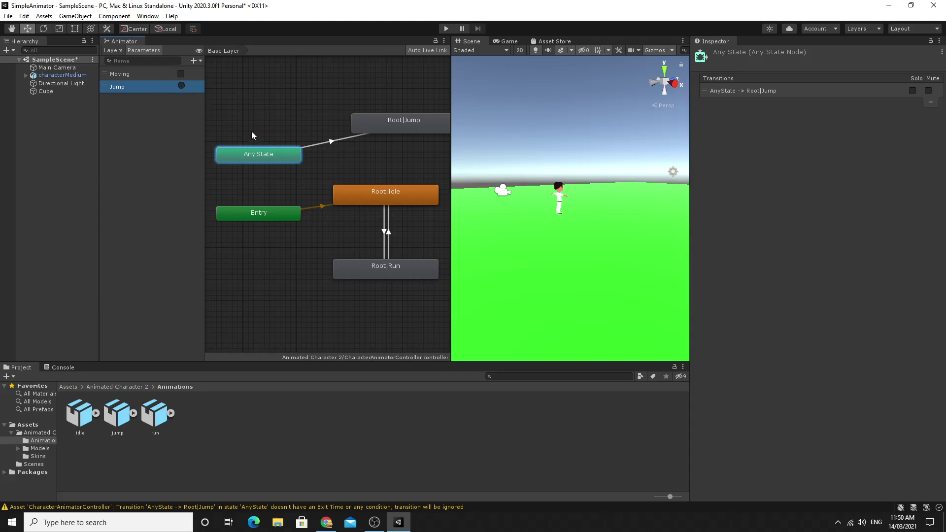
left_click(268, 151)
Make the Any State to Root|Jump transition conditional on the Jump trigger, then enter Play mode
left_click(328, 143)
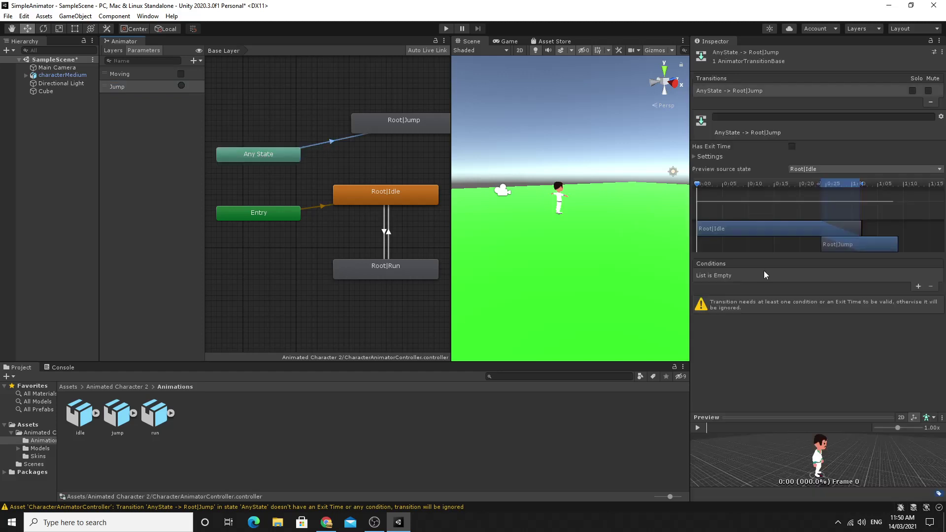
left_click(918, 287)
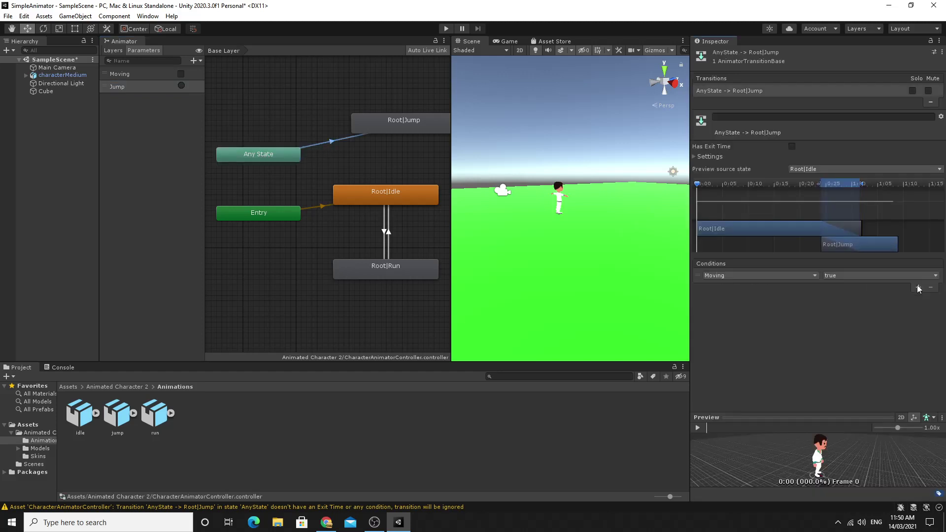
left_click(750, 275)
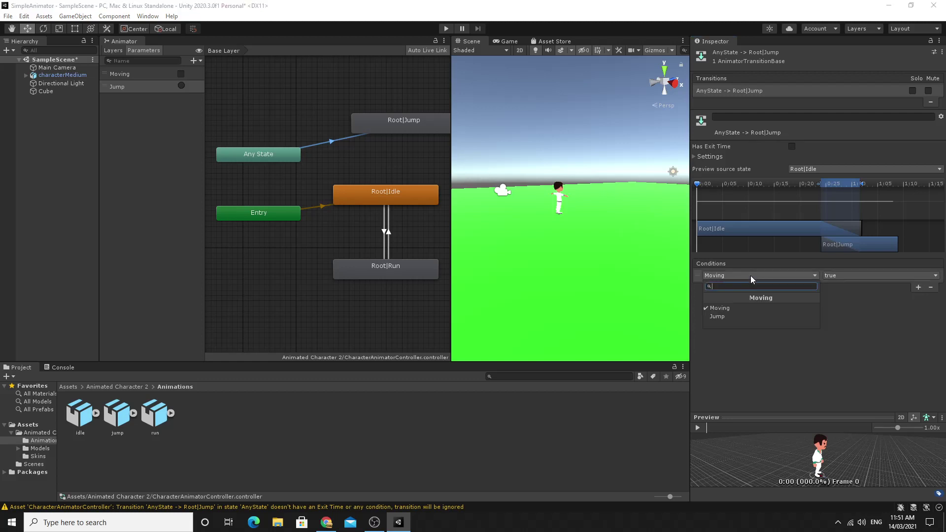
left_click(722, 314)
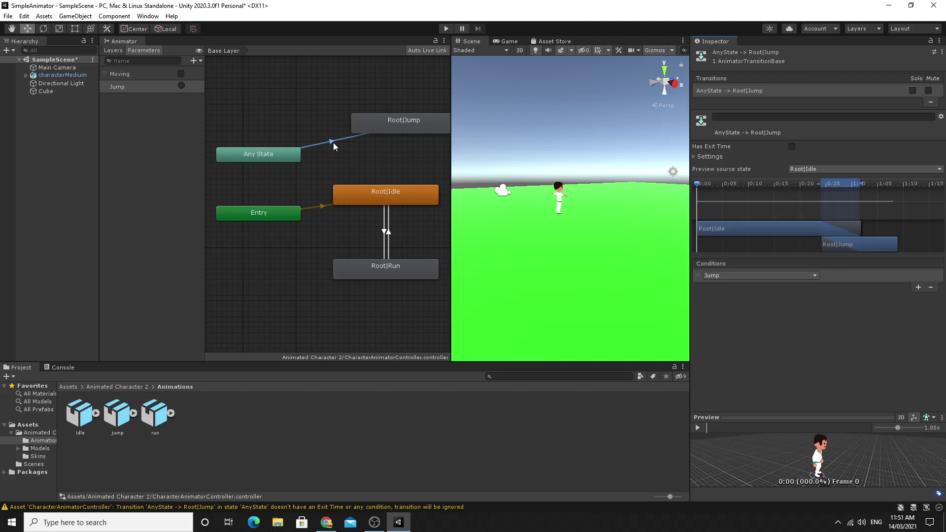
left_click(446, 28)
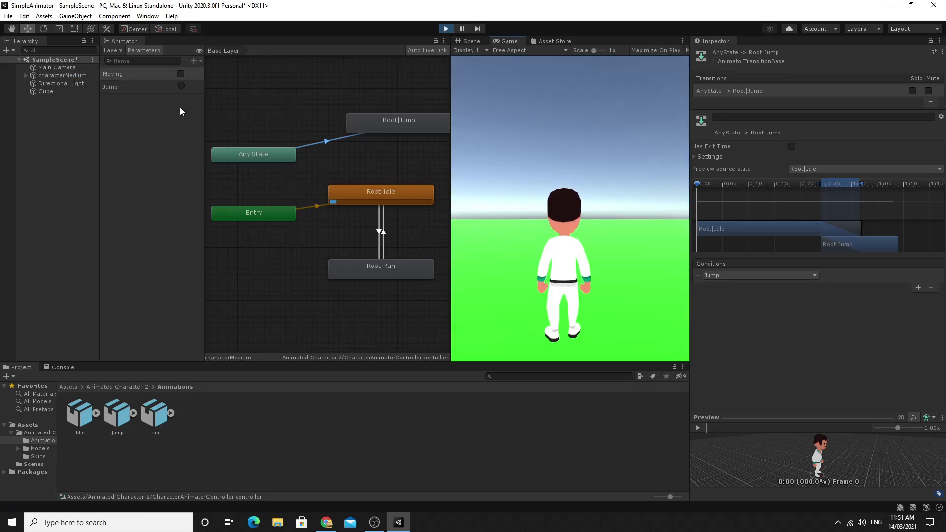
Fire the Jump trigger to test jumping, move Root|Jump left above Root|Idle, and stop Play mode
left_click(181, 86)
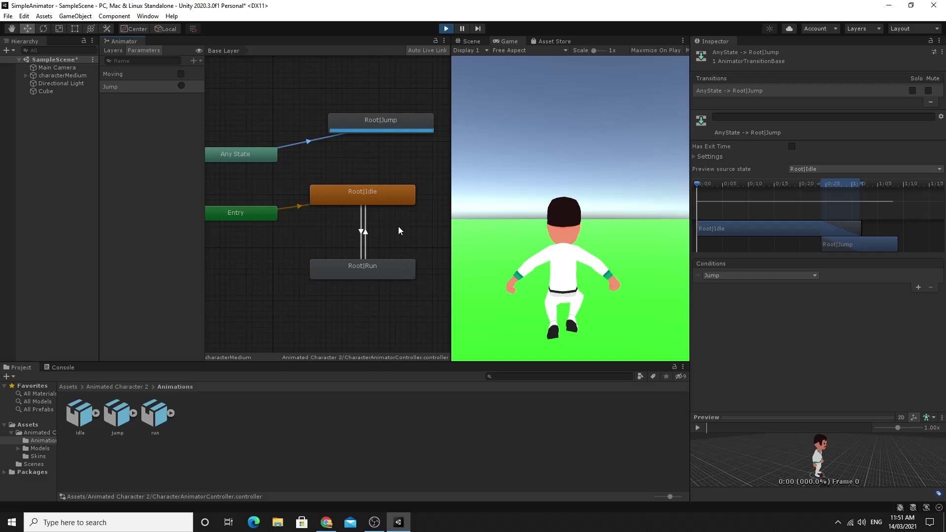
left_click_drag(375, 122, 356, 119)
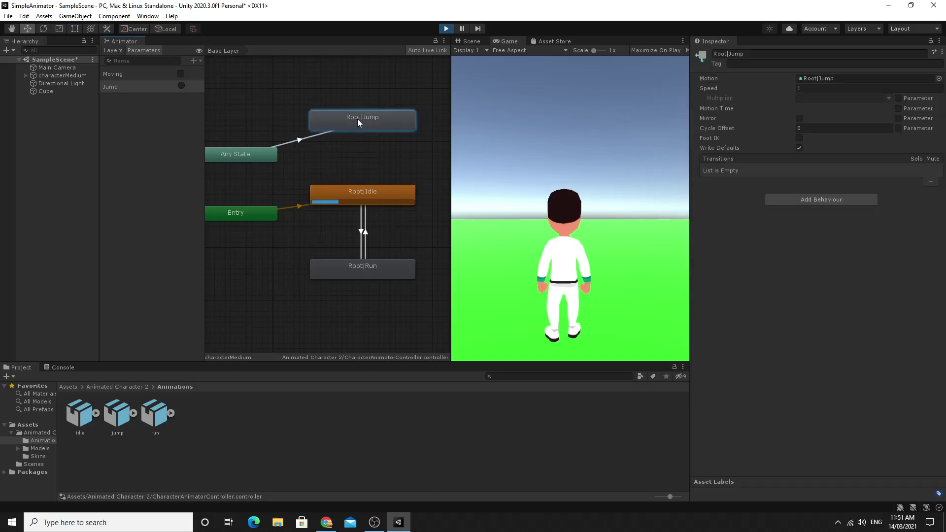
left_click(448, 30)
left_click_drag(449, 206, 476, 206)
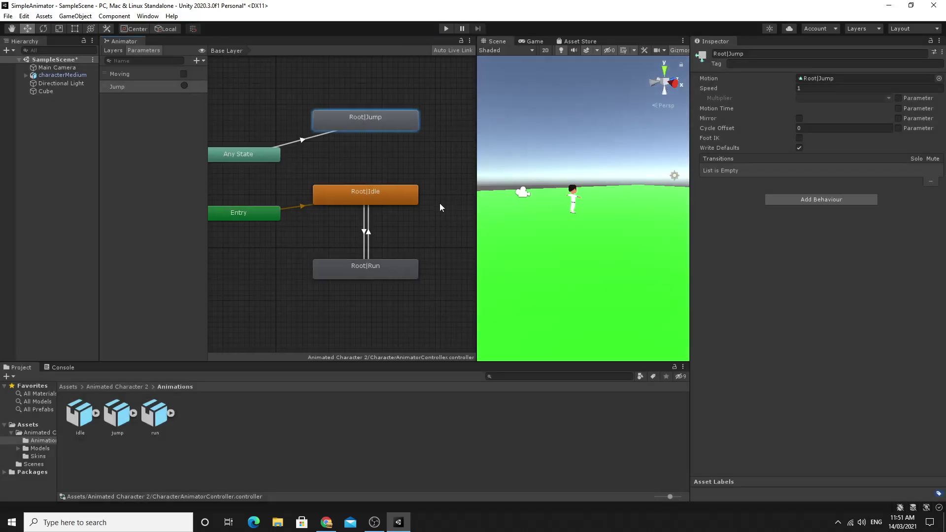
Rearrange the graph so Root|Idle and Root|Run sit level below Root|Jump
left_click_drag(390, 194, 368, 194)
left_click_drag(394, 261, 453, 194)
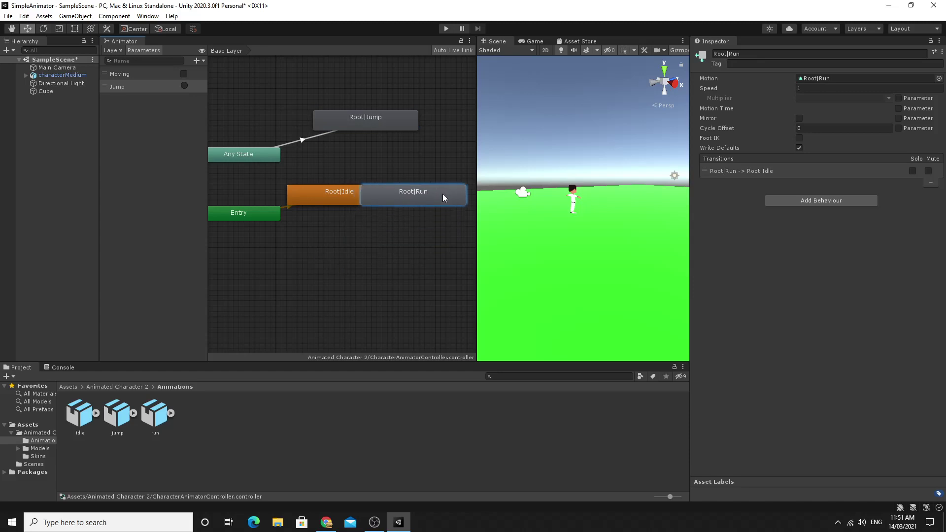
left_click_drag(337, 193, 313, 189)
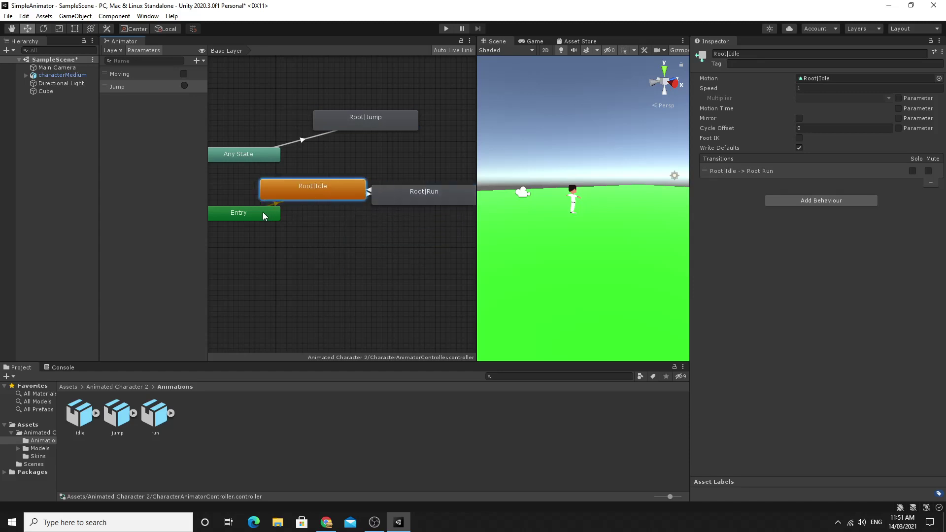
left_click_drag(264, 216, 373, 301)
left_click_drag(312, 196, 285, 215)
left_click_drag(389, 192, 393, 213)
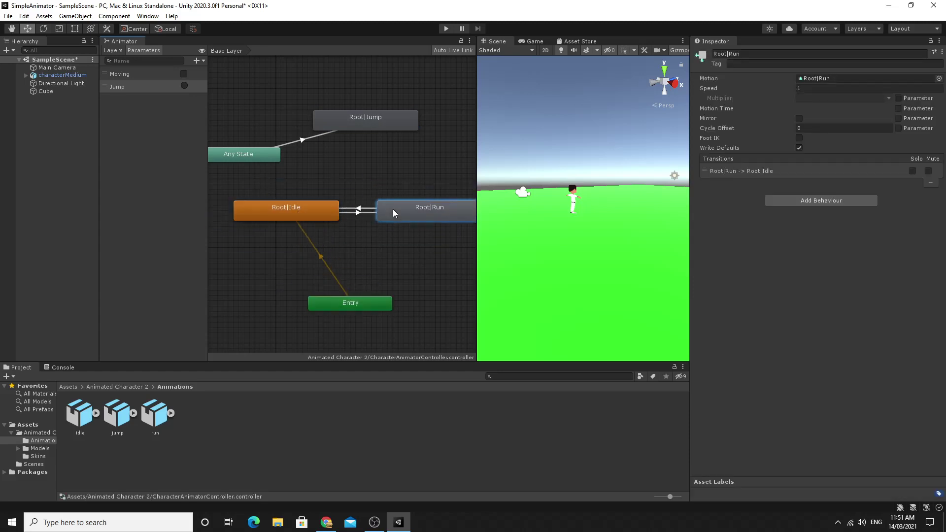
mouse_move(365, 123)
left_mouse_down()
mouse_move(354, 128)
mouse_move(366, 122)
left_mouse_up()
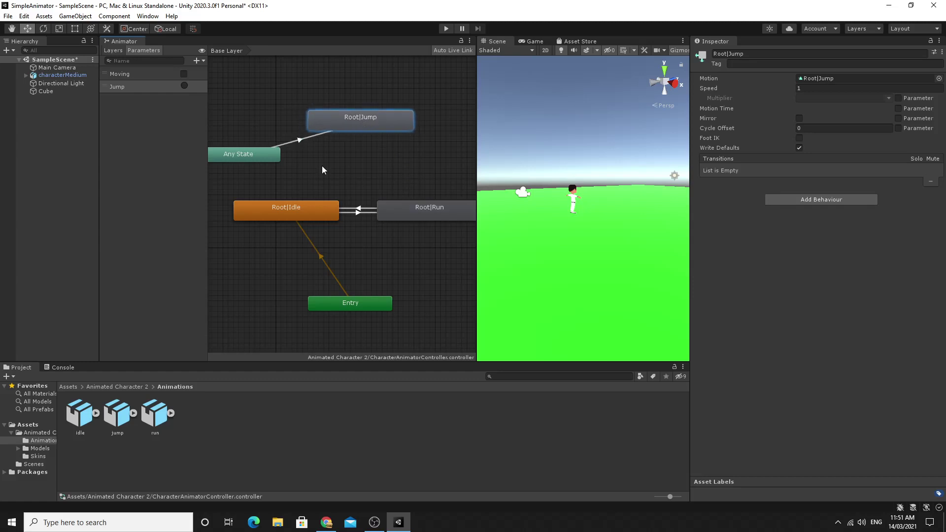
Add a Root|Jump to Root|Idle transition with exit time kept and the condition Moving = false
right_click(351, 118)
left_click(365, 123)
left_click(293, 213)
left_click(322, 164)
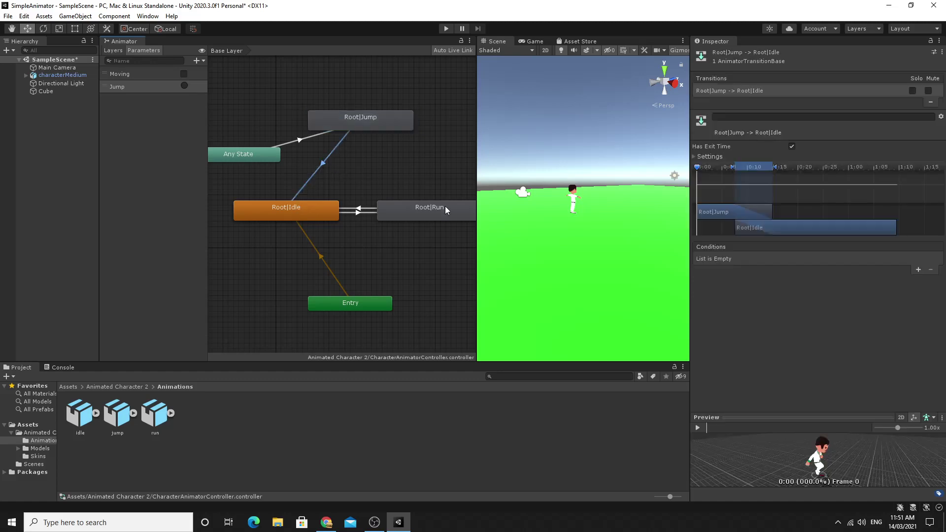
left_click(791, 146)
left_click(791, 147)
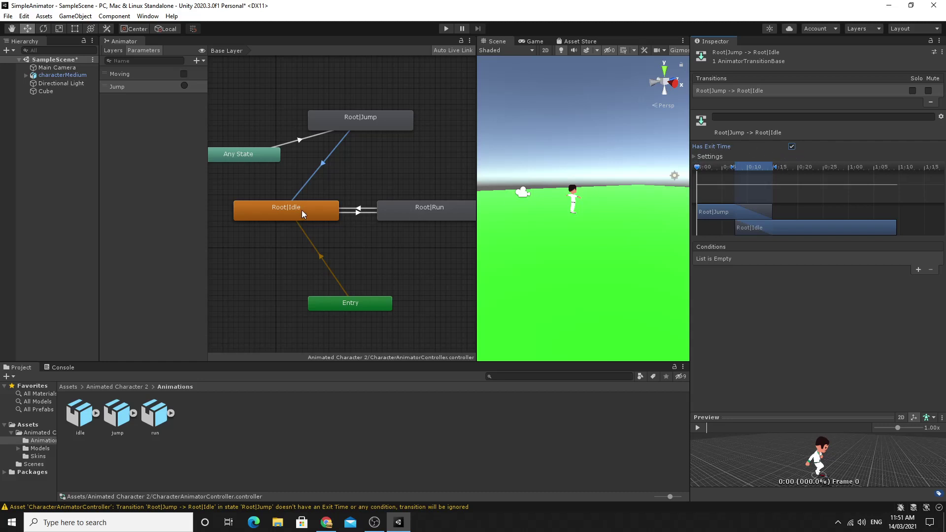
left_click(918, 270)
left_click(841, 258)
left_click(846, 281)
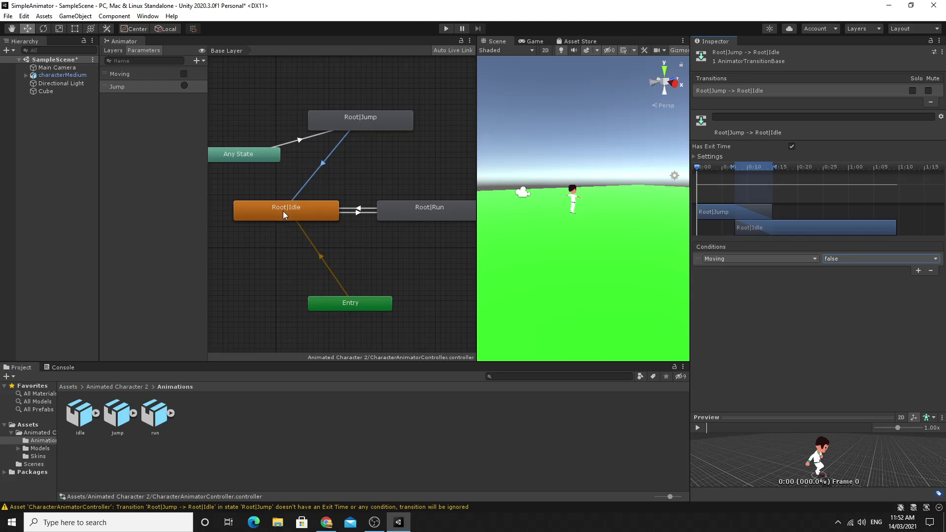
Connect Root|Jump to Root|Run with the condition Moving = true, then start Play mode
right_click(357, 117)
left_click(389, 124)
left_click(407, 210)
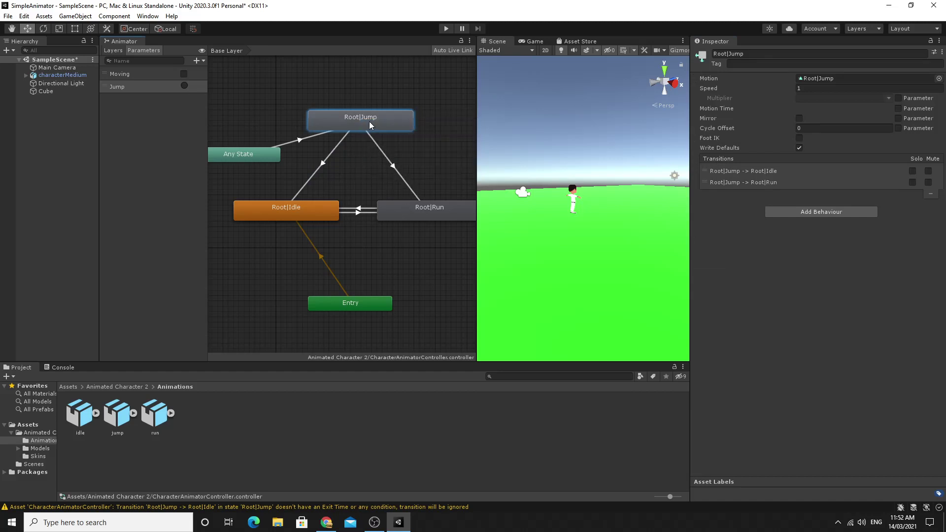
left_click(390, 164)
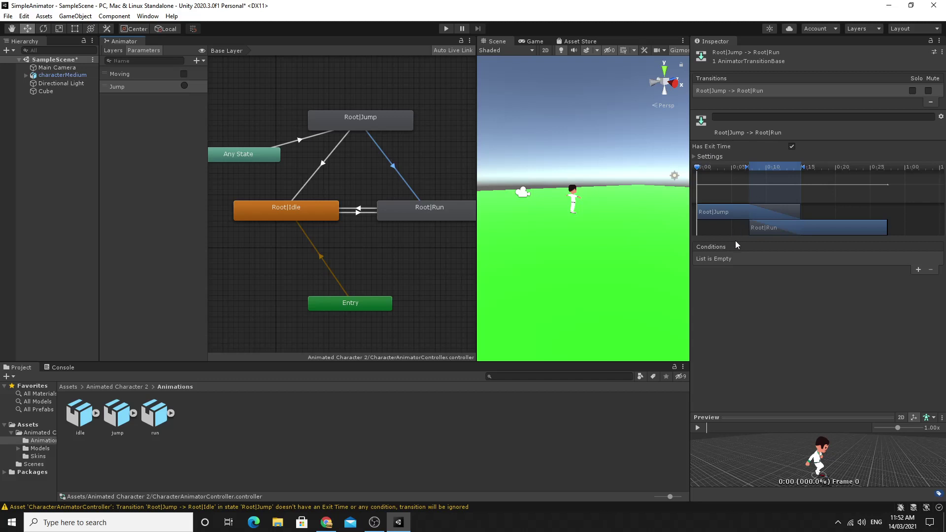
left_click(917, 269)
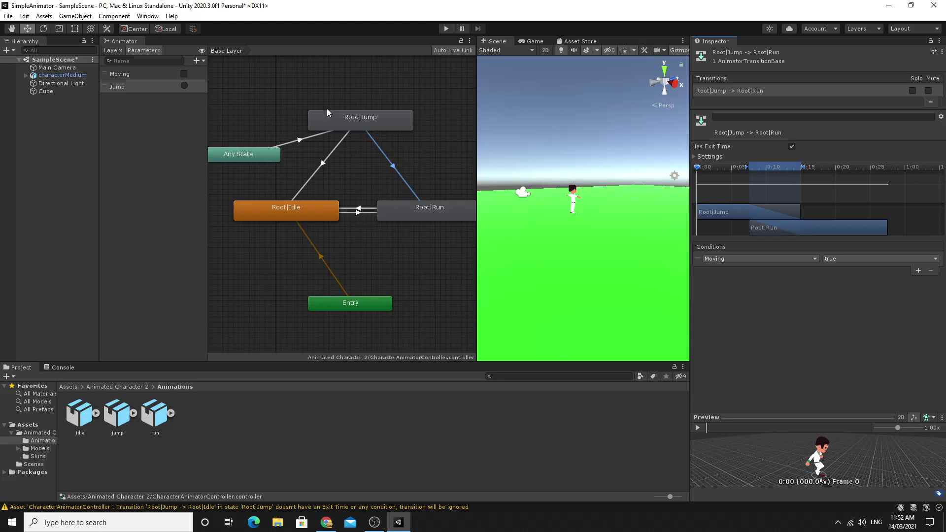
left_click(446, 30)
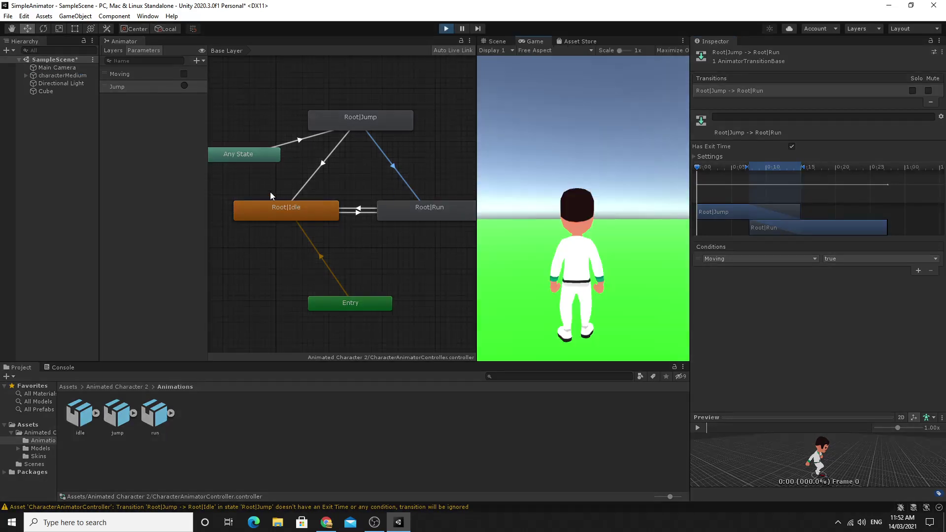
Test the animations by firing Jump and toggling Moving on and off, then stop Play mode
left_click(184, 86)
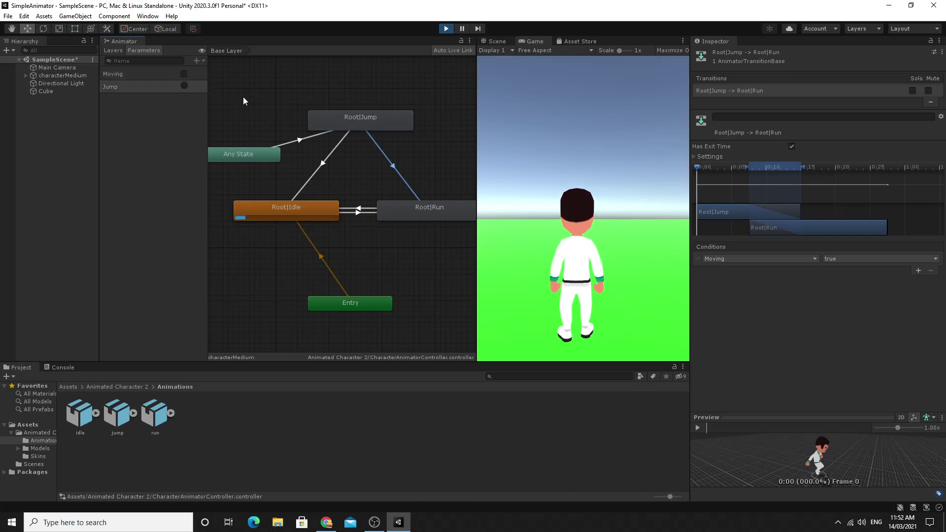
left_click(183, 73)
left_click(185, 86)
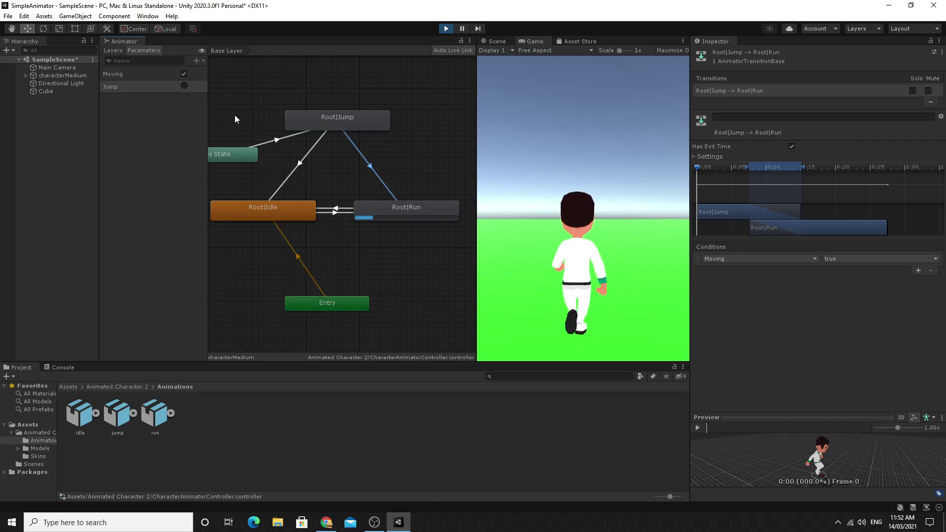
left_click(184, 74)
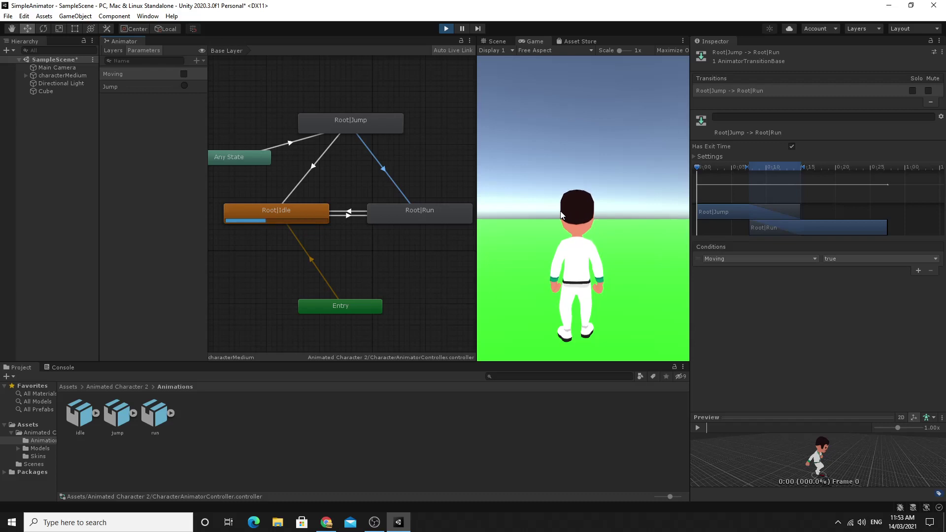
left_click(446, 29)
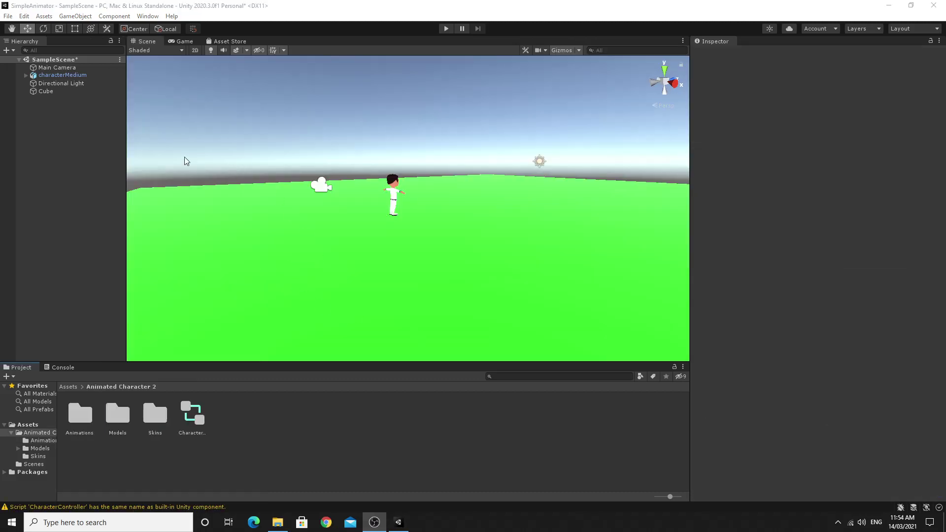
Create a C# script named Player in the Animated Character 2 folder and open it in Visual Studio
left_click(78, 75)
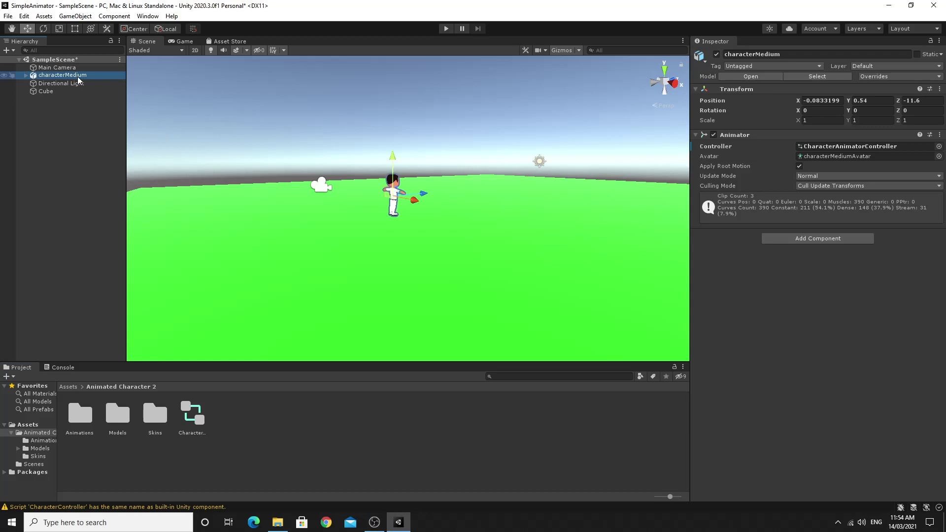
right_click(251, 437)
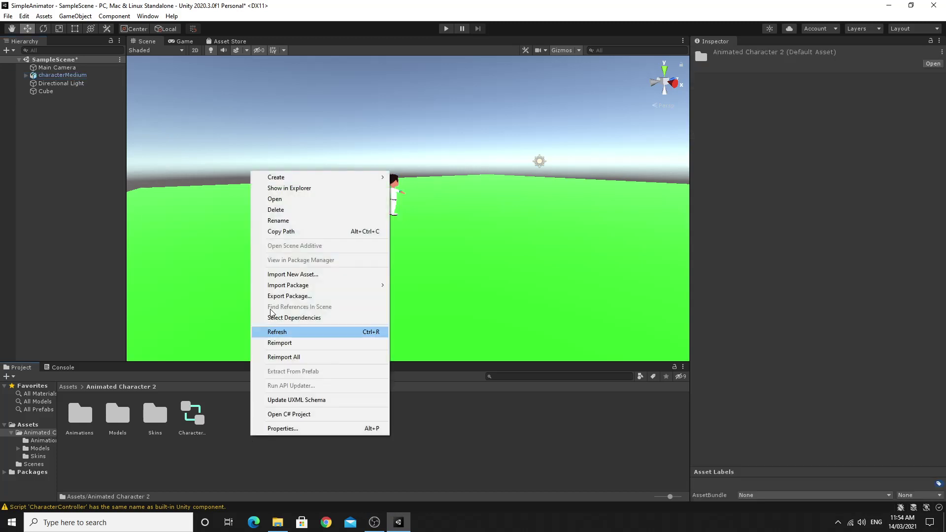
mouse_move(283, 183)
left_click(435, 161)
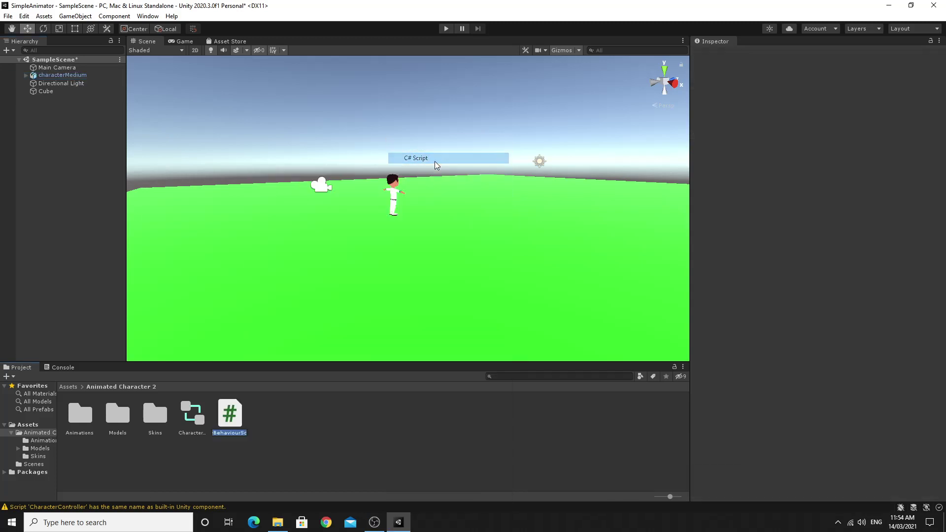
type("Player")
key("Return")
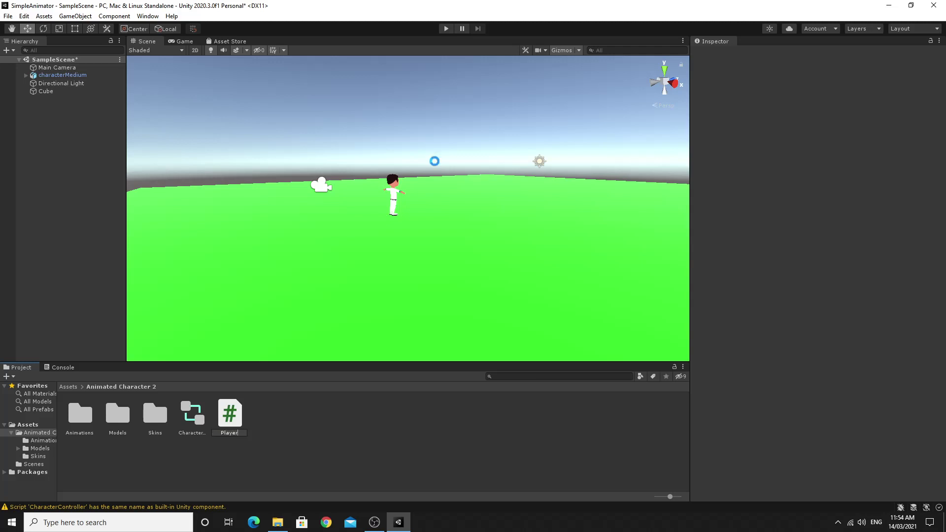
double_click(234, 416)
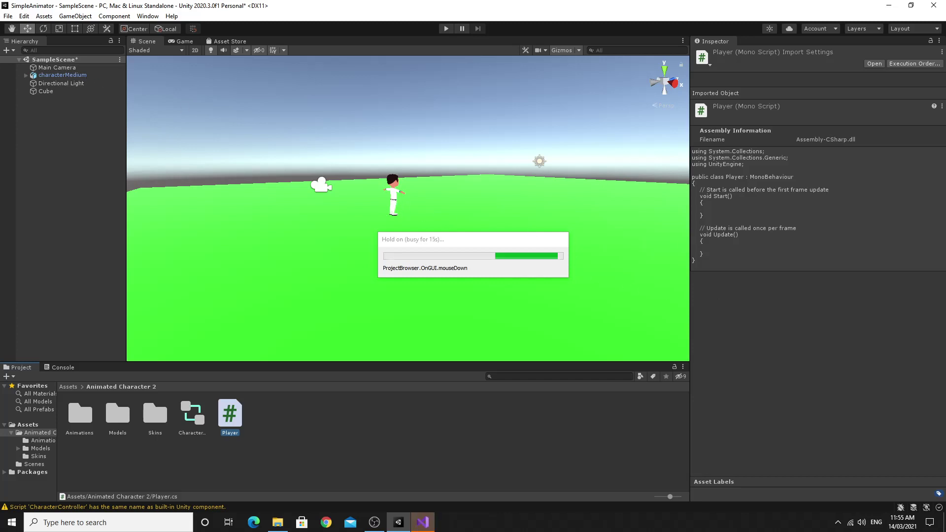
left_click(392, 197)
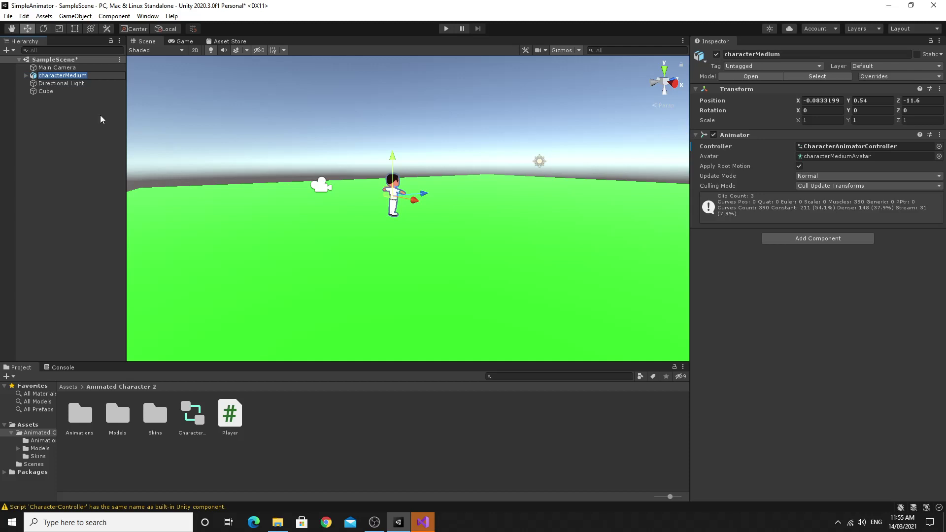
Select characterMedium and drag the Player script into its Inspector as a component
left_click(26, 75)
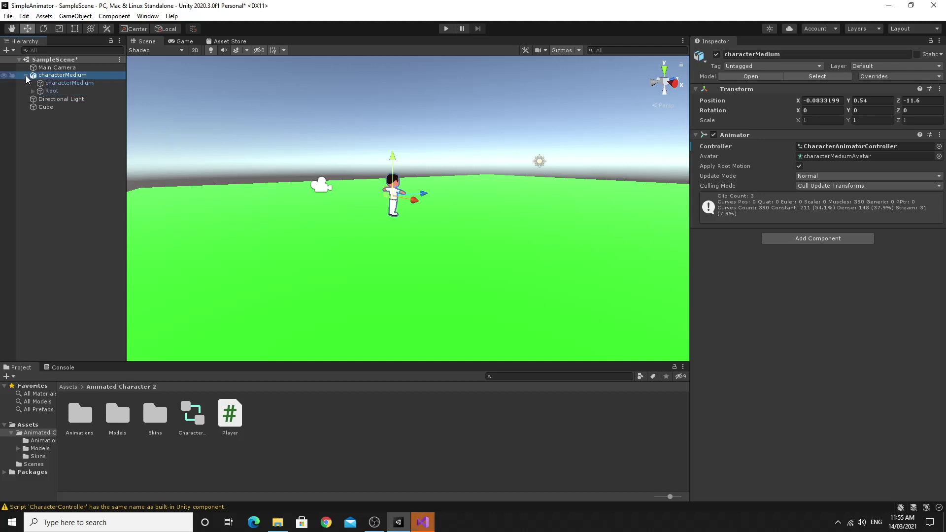
left_click(25, 75)
left_click(49, 91)
left_click(49, 78)
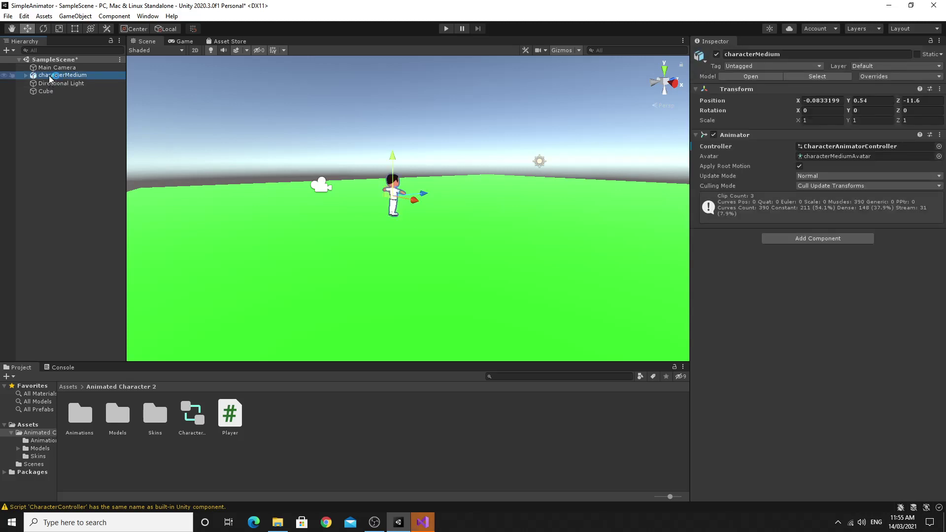
left_click(72, 114)
left_click(74, 77)
left_click_drag(230, 417, 811, 306)
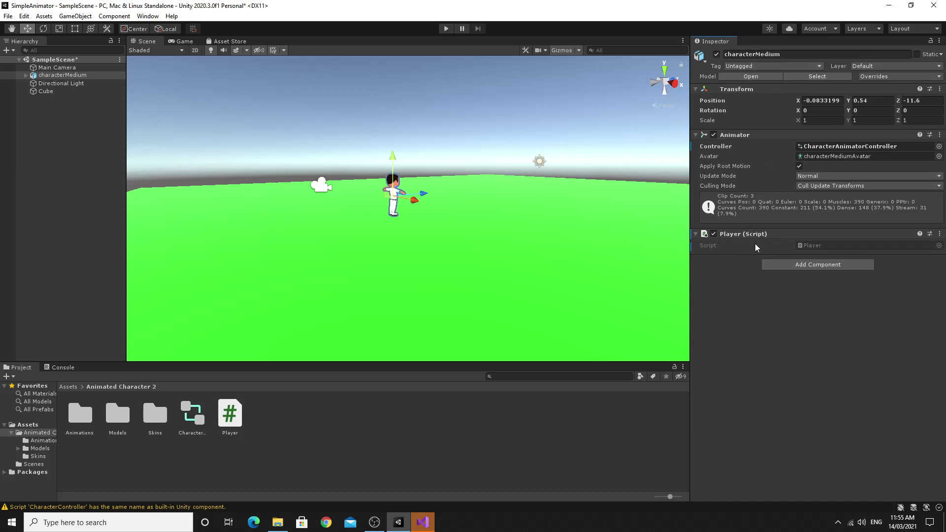
left_click(427, 523)
Add the field 'public Animator animator;' to the Player class and save Player.cs
left_click(144, 133)
key("Return")
key("Return")
type("public Anim")
key("Down")
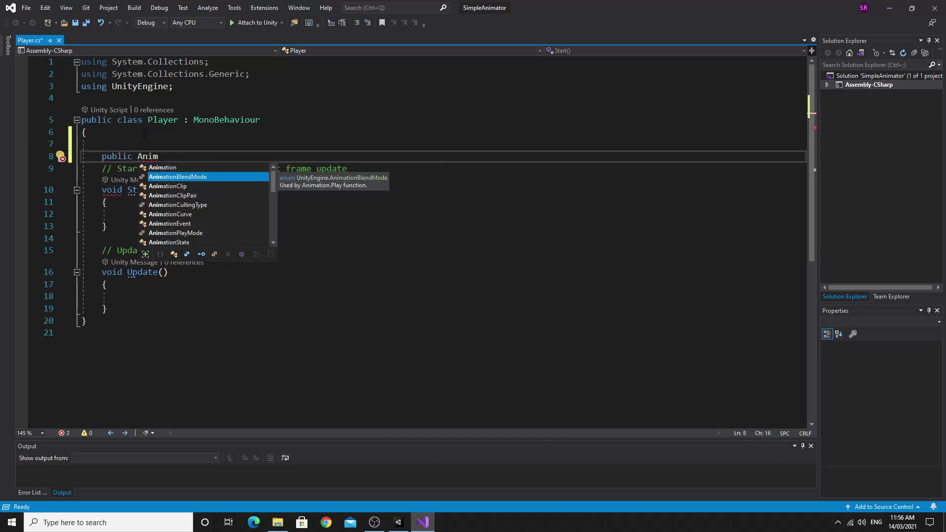
type("ator")
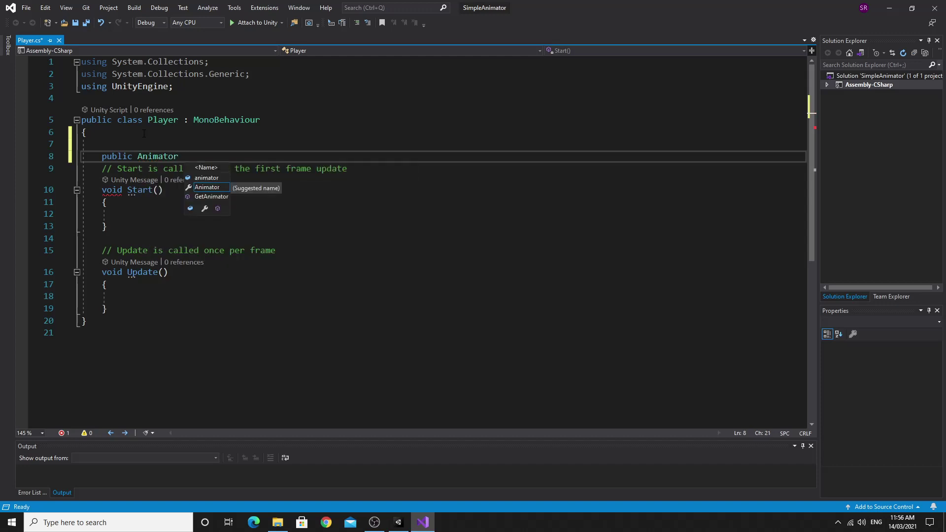
key("Up")
key("Return")
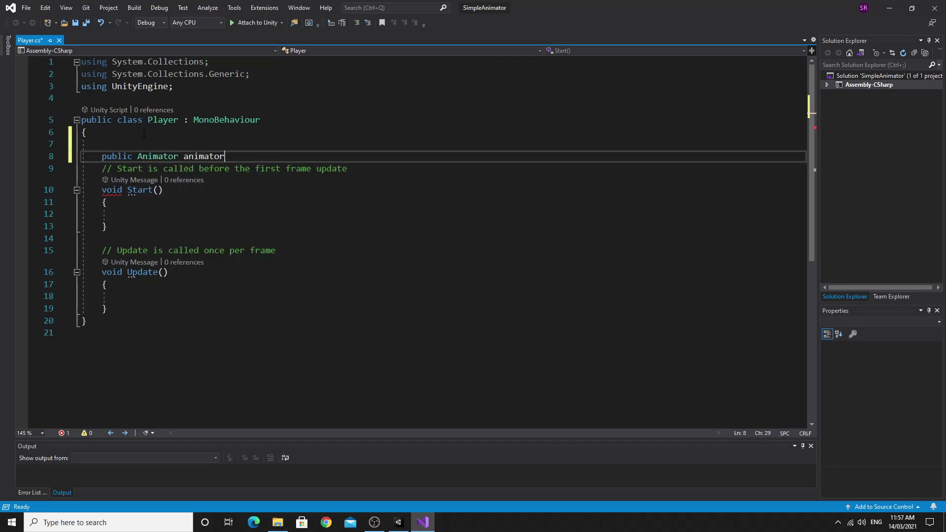
type(";")
key("ctrl+s")
key("Return")
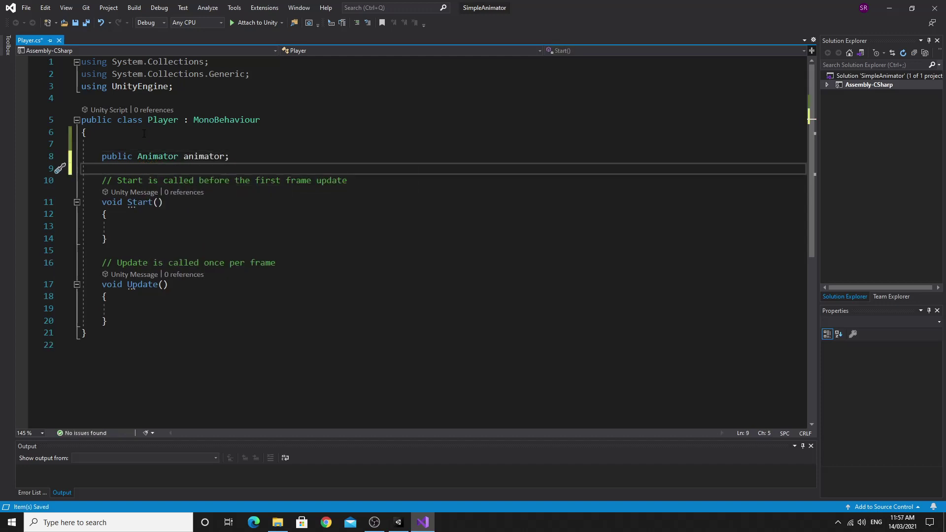
key("ctrl+s")
left_click(399, 524)
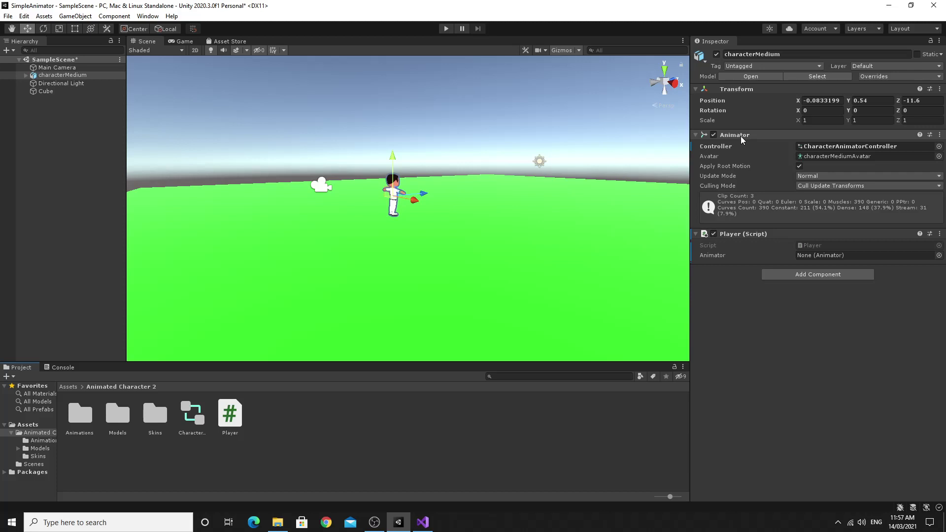
Assign characterMedium's Animator component to the Player script's Animator field
left_click_drag(738, 135, 755, 166)
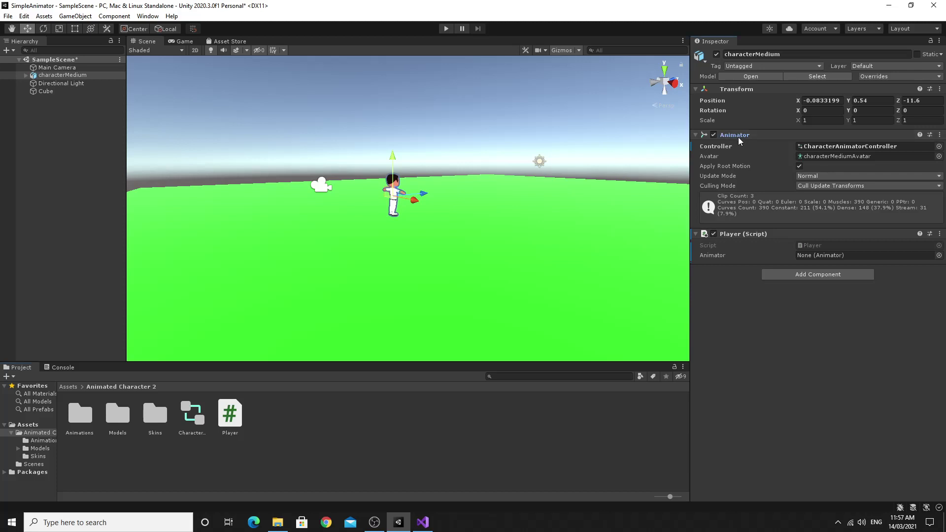
left_click_drag(755, 166, 816, 255)
key("alt+Tab")
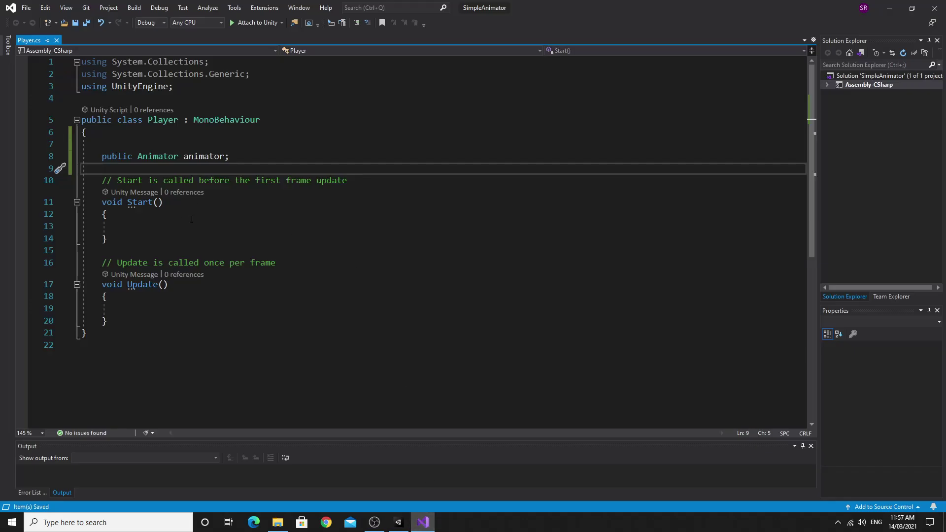
Add float x = Input.GetAxis("Horizontal"); inside Update, fixing the misspelled axis name
left_click(142, 309)
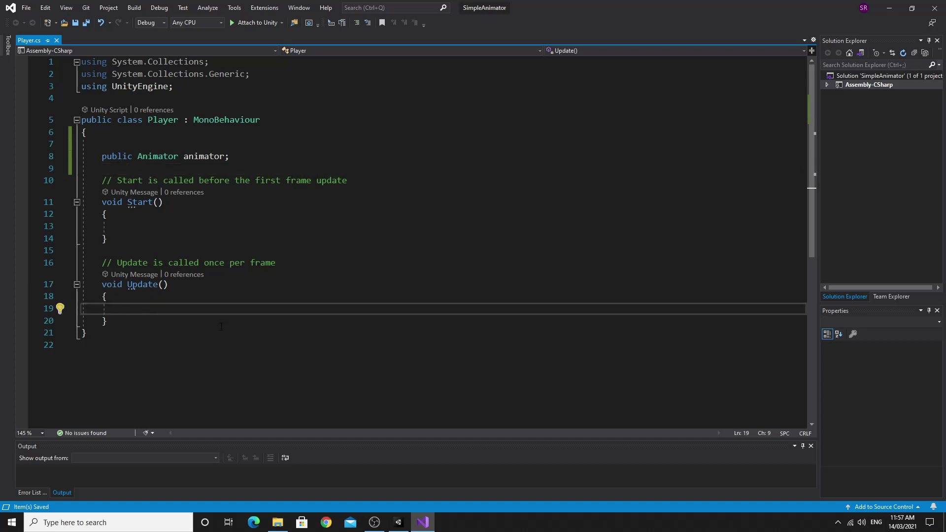
type("float ")
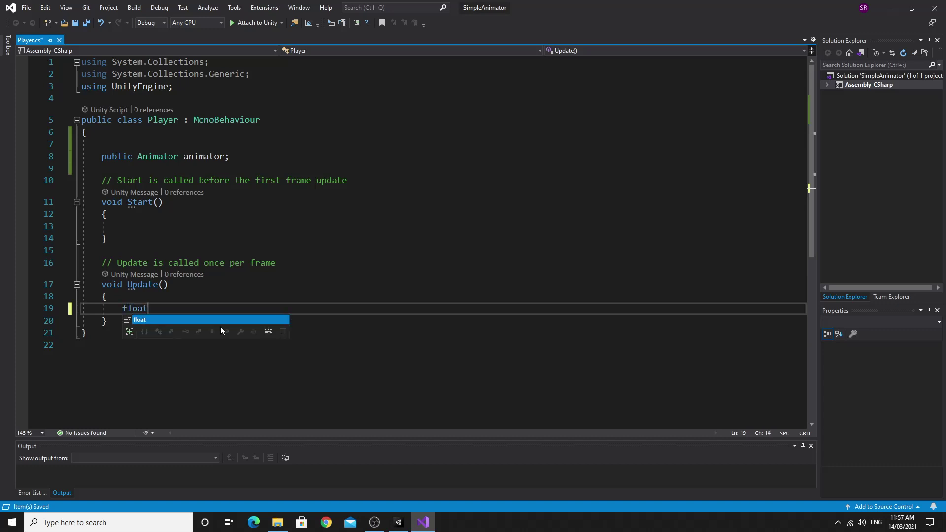
type("x = Input")
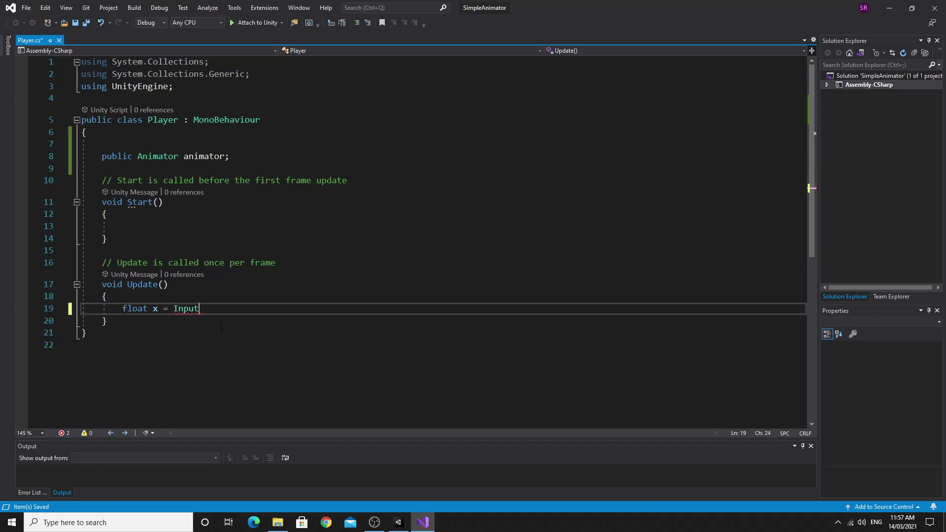
type(".GetAxis(")
type("\"Horiaontal")
key("Left")
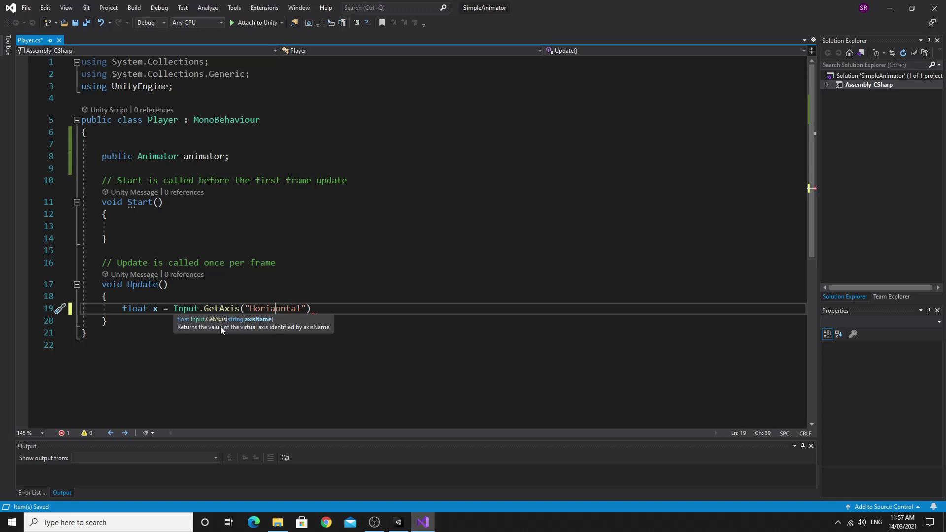
key("BackSpace")
type("z")
key("Right")
key("Right")
key("Right")
key("Right")
key("Right")
key("Right")
key("Right")
type(";")
key("Return")
Add float z = Input.GetAxis("Vertical"); on the next line
type("float z = I")
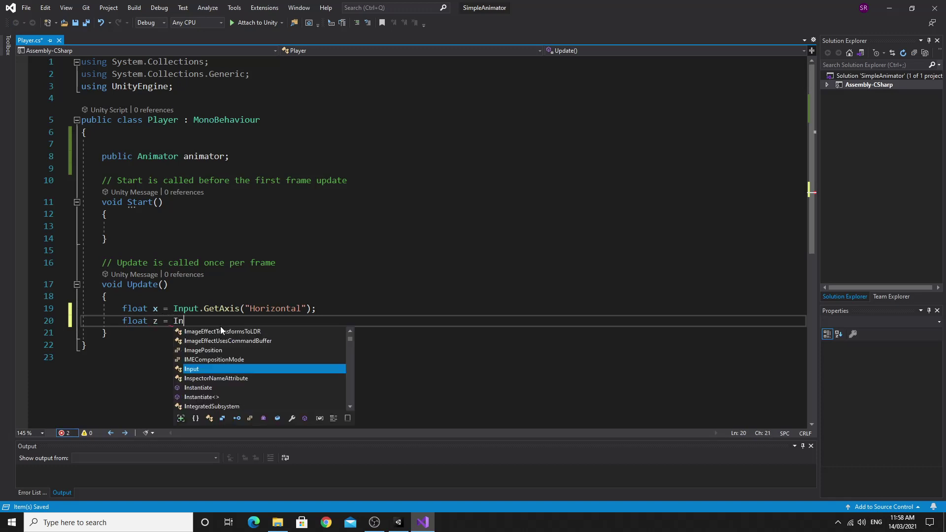
type("nput.Get")
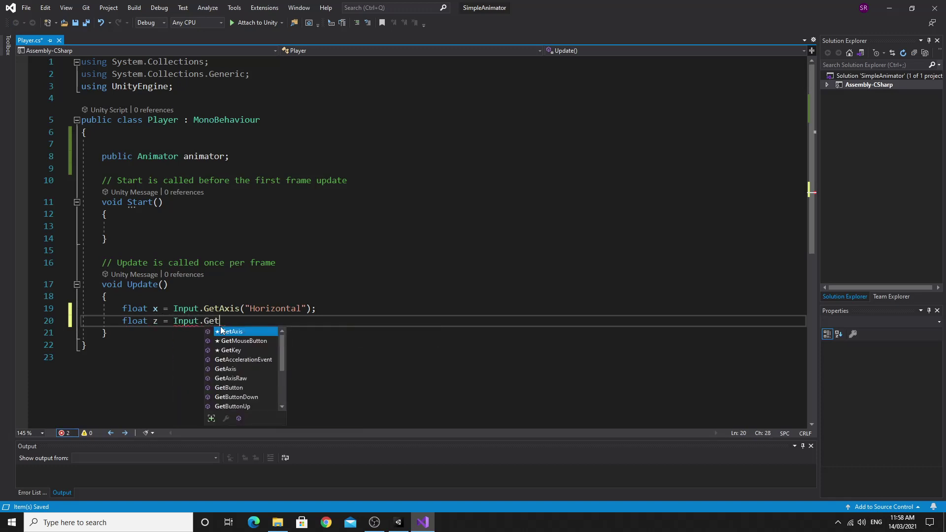
key("Tab")
type("(")
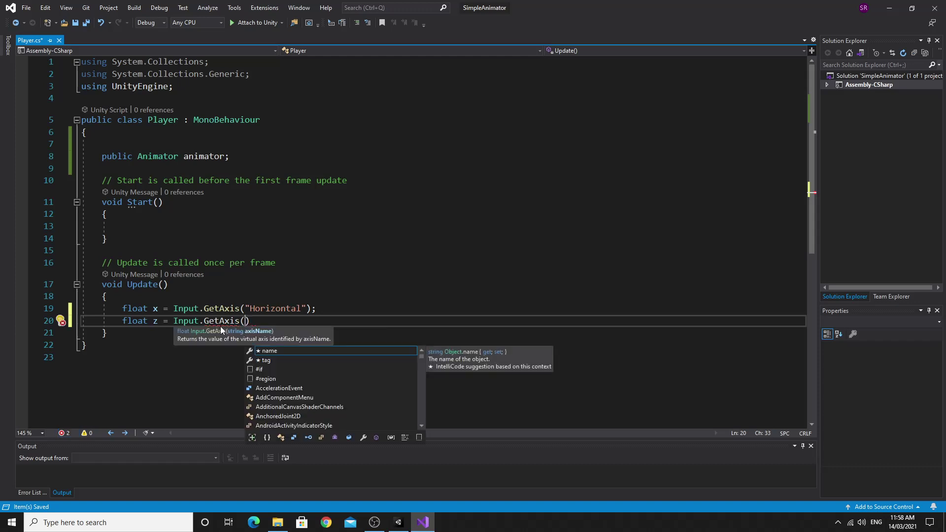
type("\"Vertical\"")
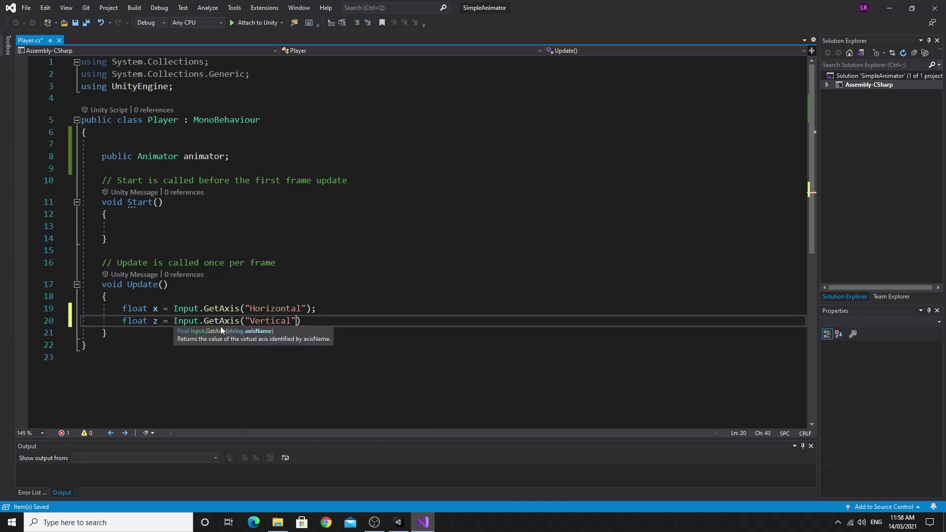
type(");")
key("Return")
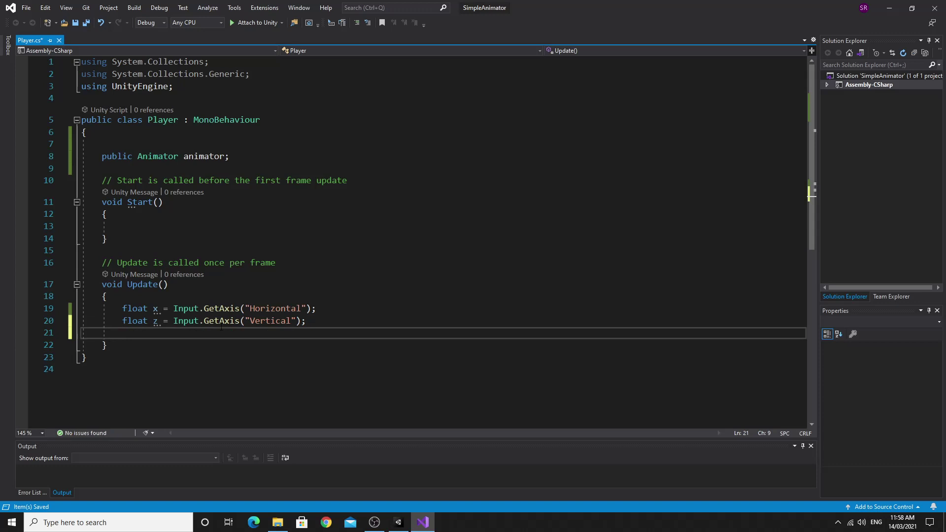
mouse_move(155, 323)
Add Vector3 move = new Vector3(x, 0, z); below the axis lines
type("Vector")
key("Down")
key("Down")
key("Tab")
type("move = ")
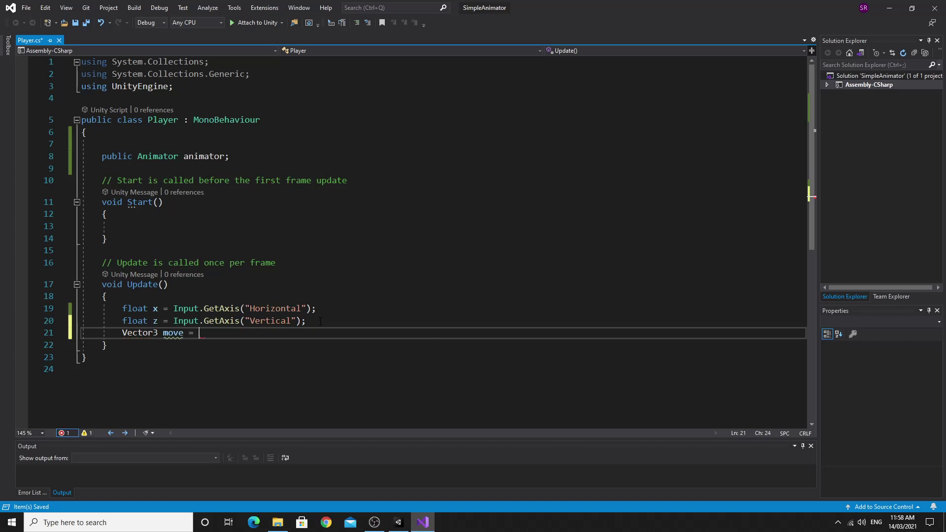
type("new")
key("Tab")
type("(")
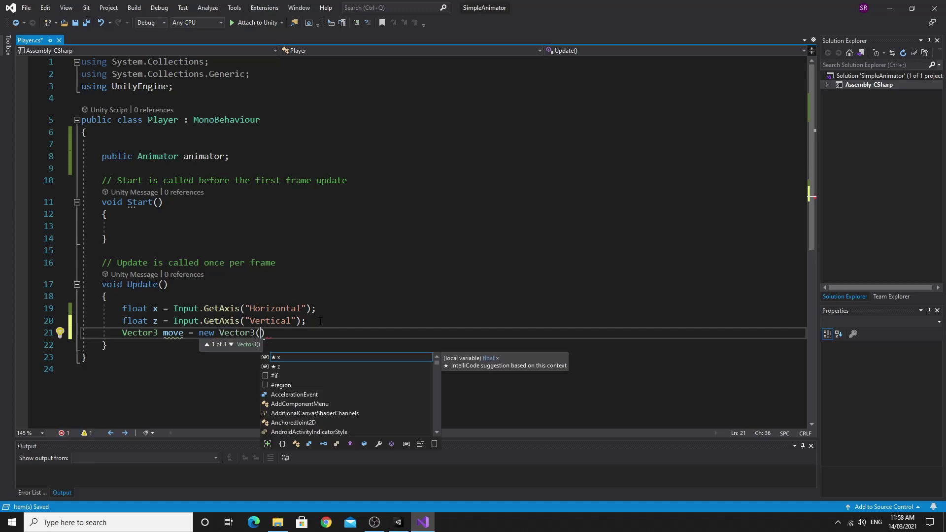
type("x, 0, ")
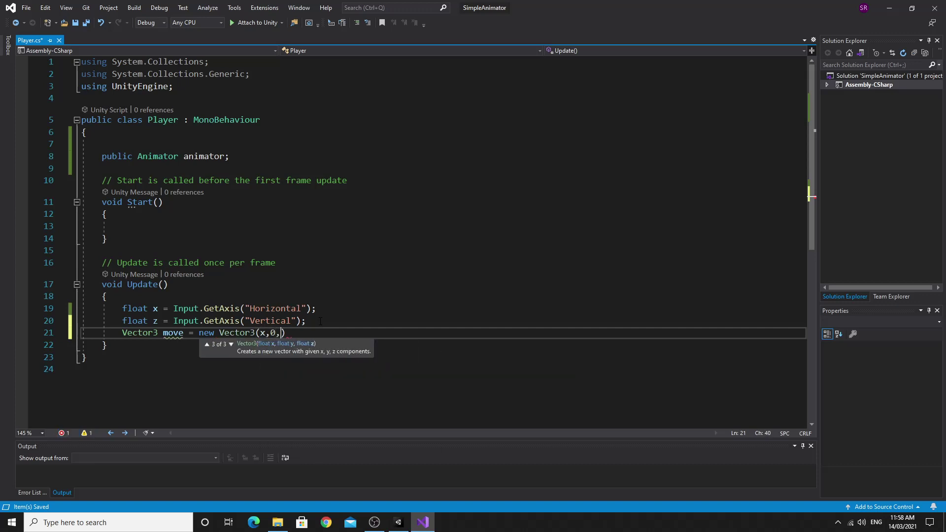
type("z);")
key("ctrl+s")
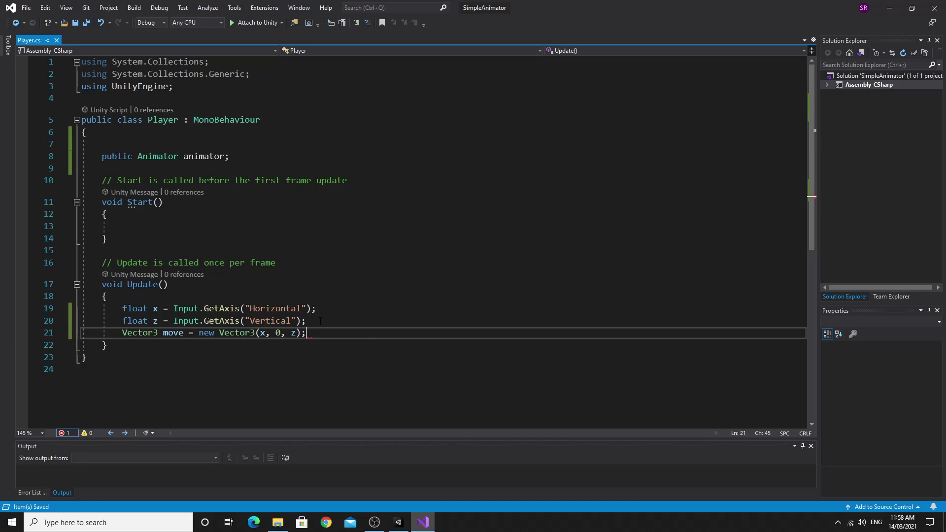
Add if (move.magnitude > 0.1f) calling animator.SetBool("Moving", true);
key("Return")
type("if")
key("Tab")
key("Tab")
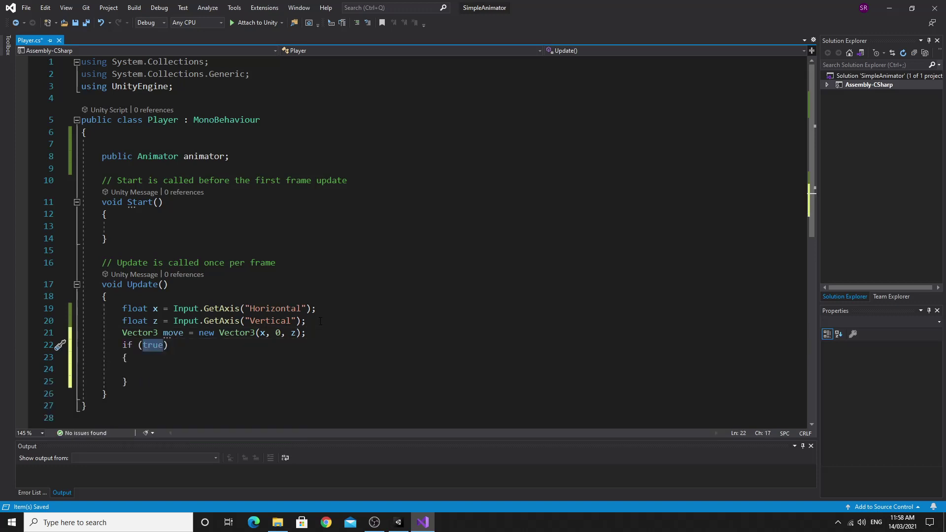
type("move.ma")
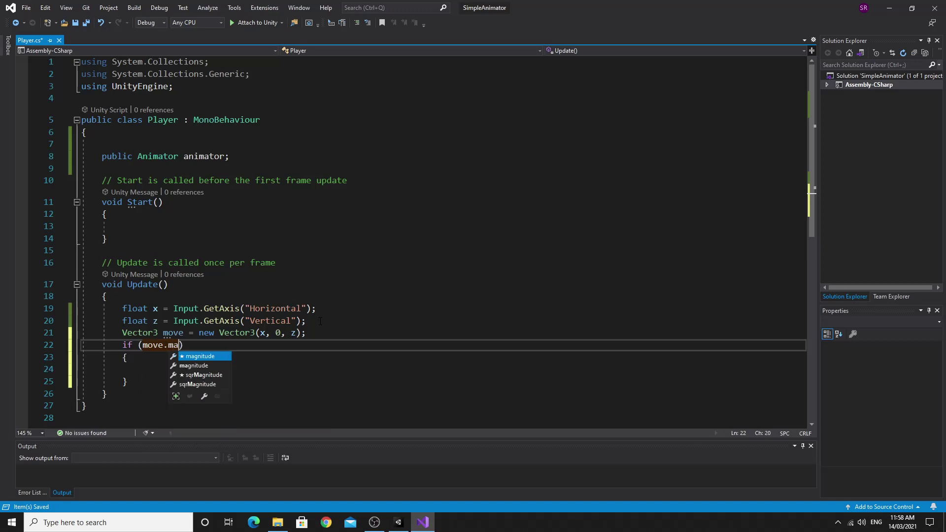
key("Tab")
type("> 0.1f")
key("Down")
key("Down")
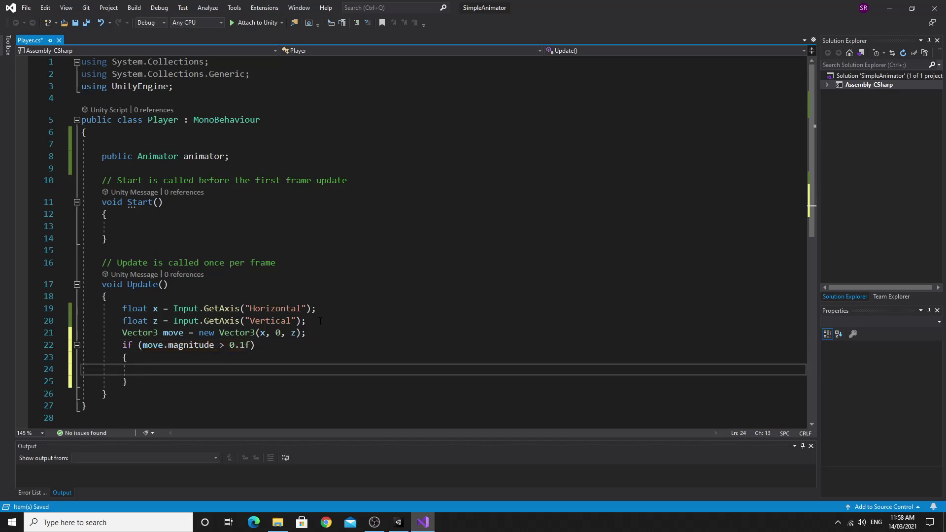
type("animator")
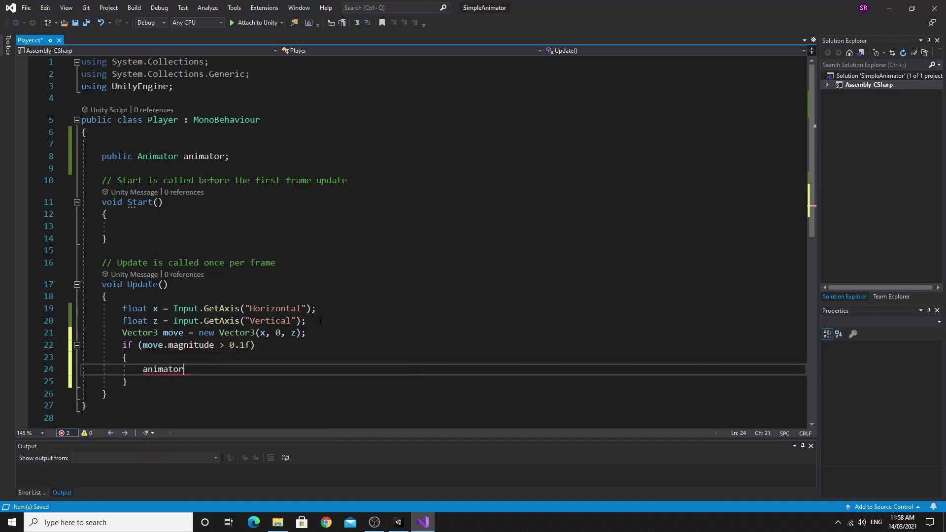
type(".set")
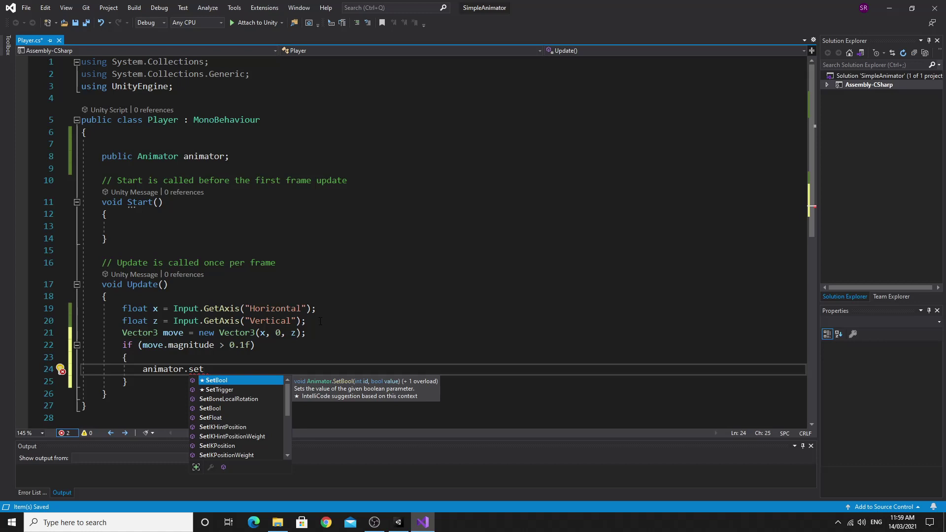
mouse_move(398, 522)
key("Tab")
type("(")
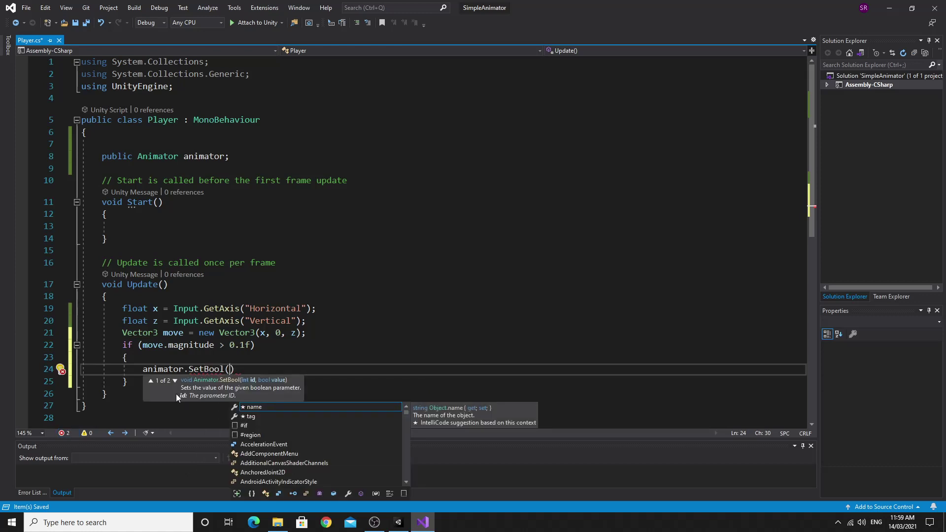
left_click(174, 380)
type("\"Moving")
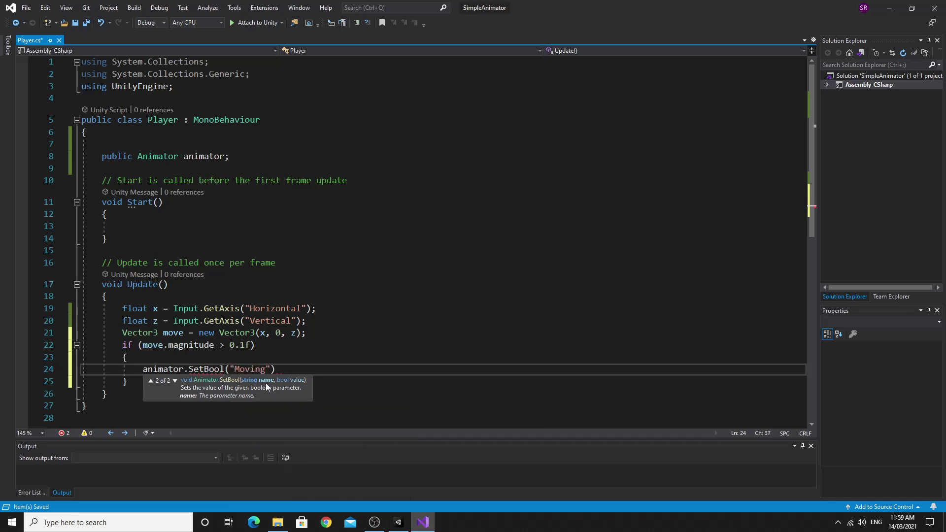
type("\",")
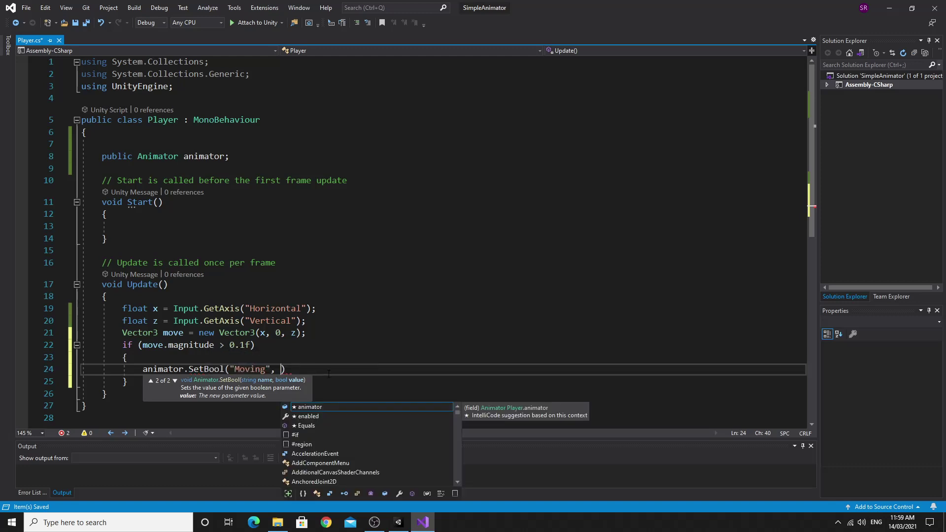
type("true")
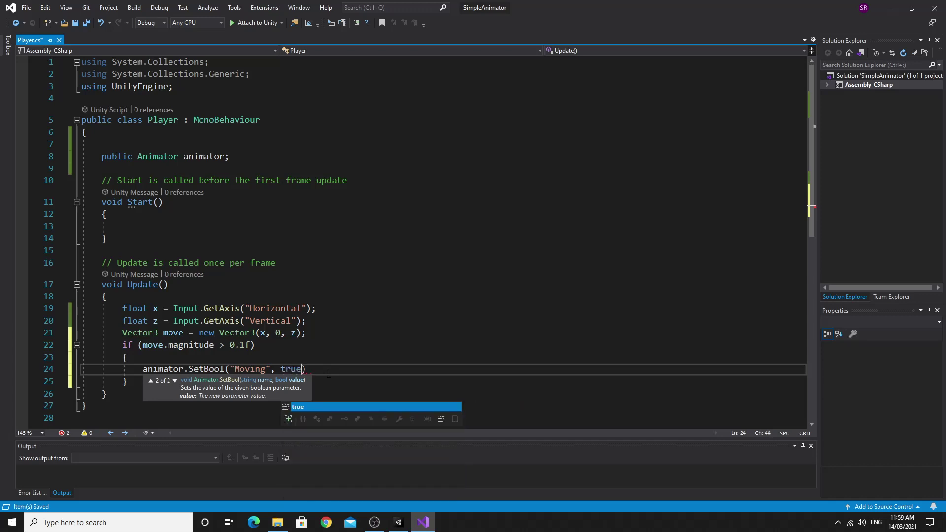
type(");")
Add an else branch with animator.SetBool("Moving", false); and save Player.cs
key("Down")
key("Return")
type("else")
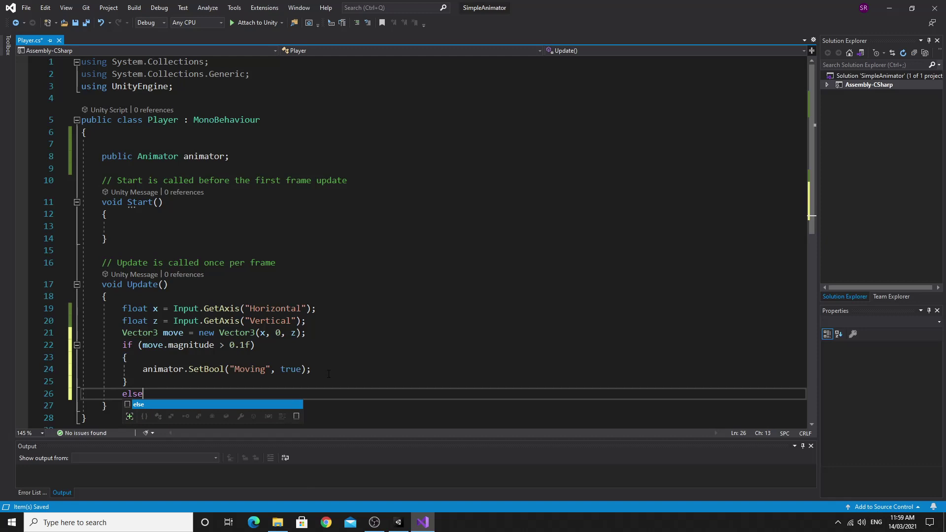
type(" {")
key("Return")
type("ani")
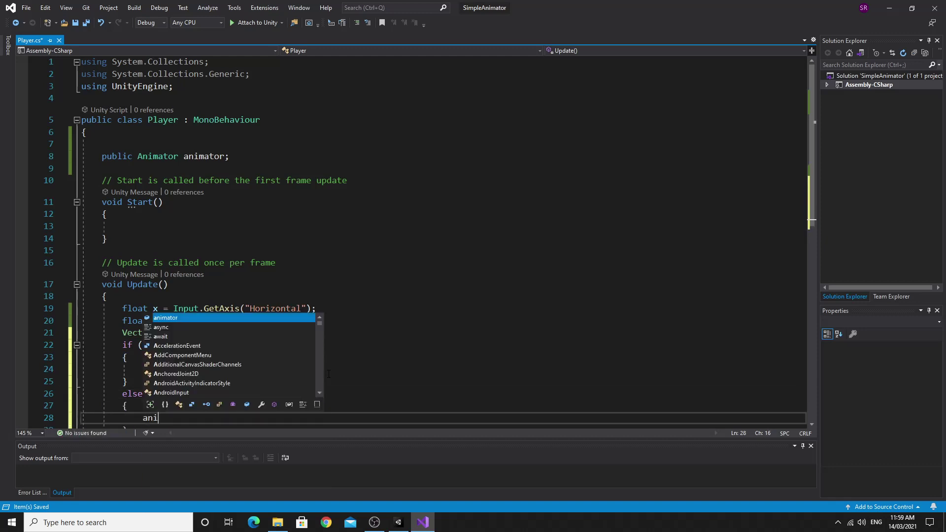
type("mator.SetBool(\"Moving")
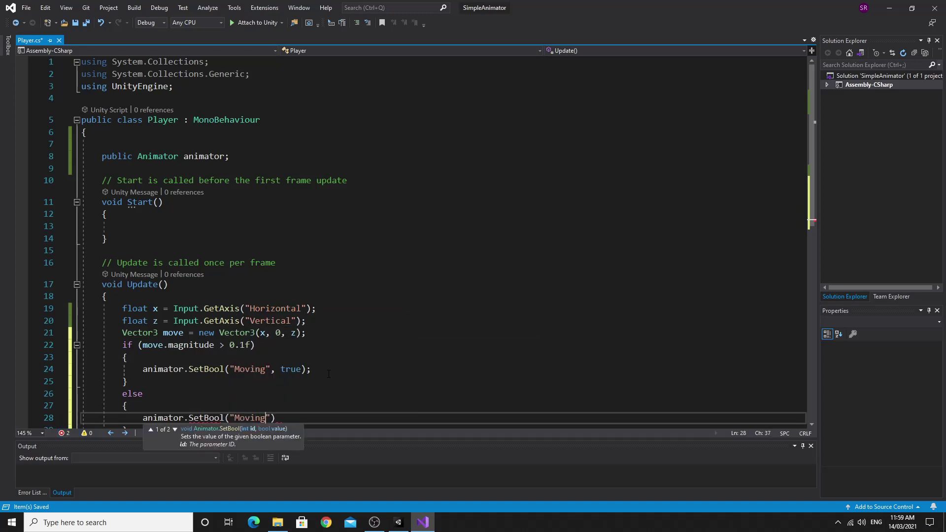
type("\", ")
type("false")
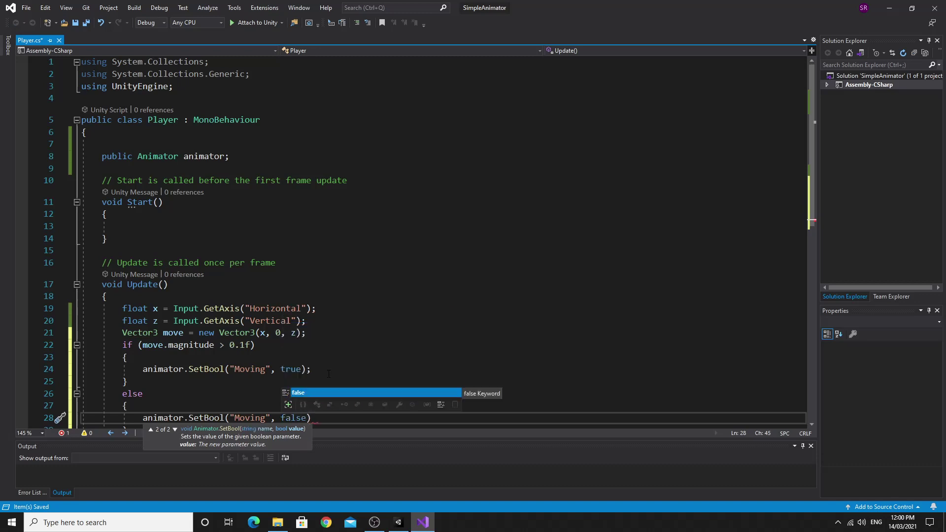
type(");")
key("ctrl+s")
scroll(328, 373, "down", 2)
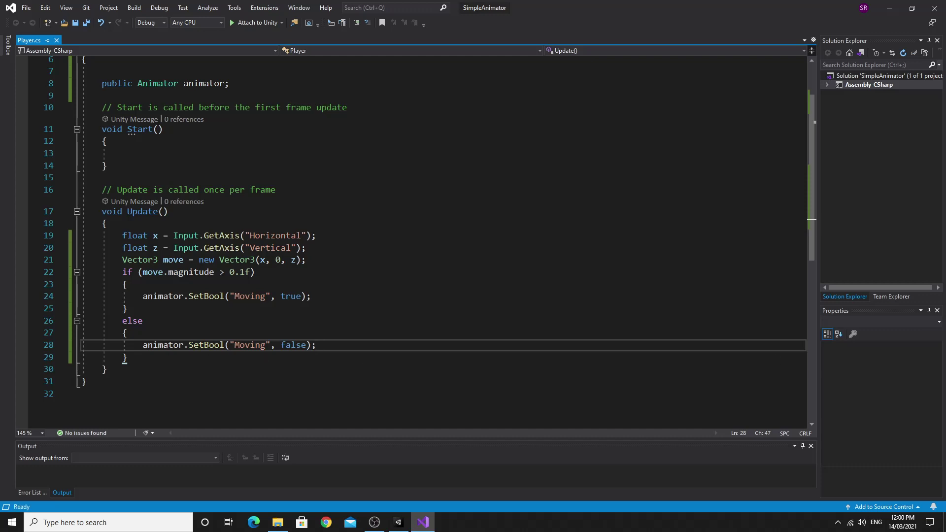
key("alt+Tab")
Play-test the scene, moving the character with W to check Run and Idle
left_click(446, 29)
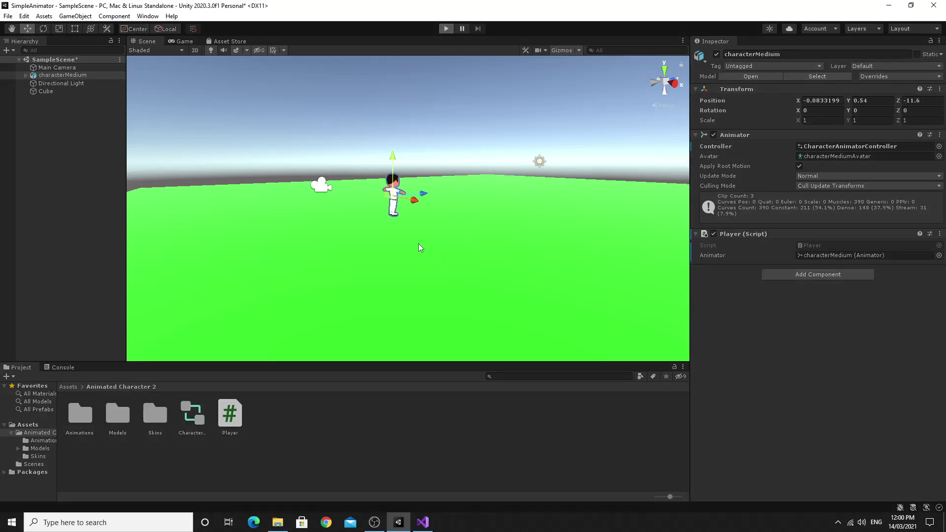
key("w")
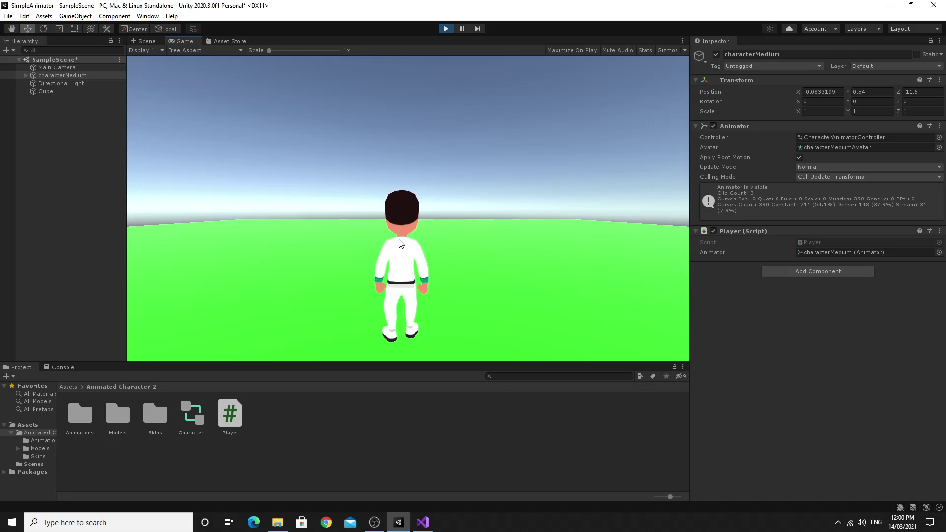
key("w")
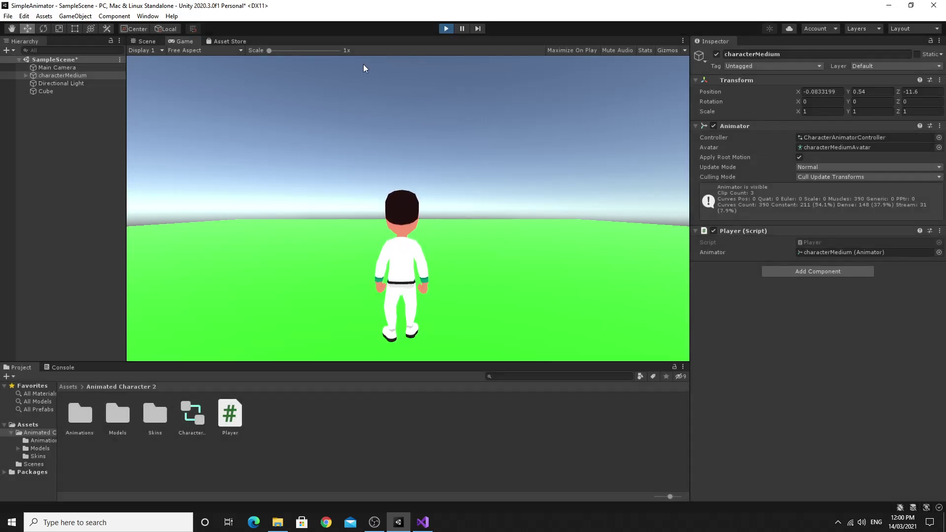
left_click(446, 28)
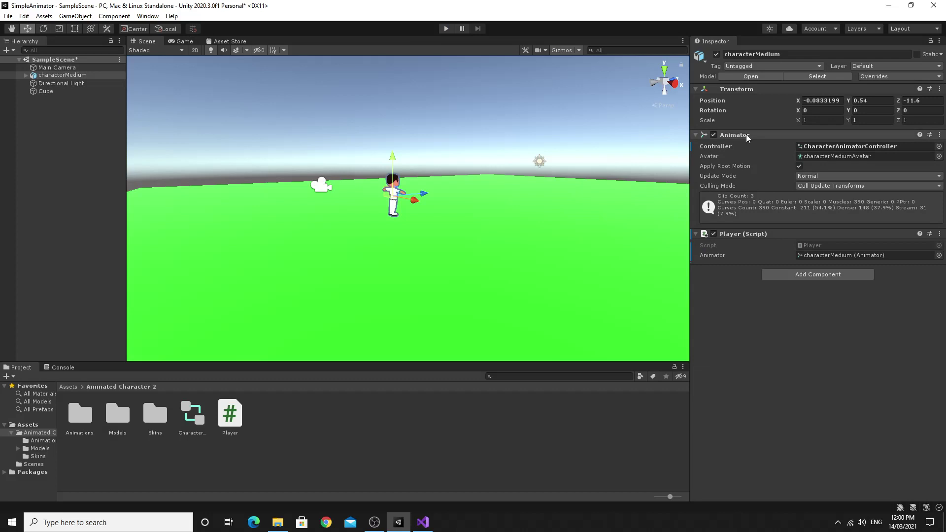
Open the character's Animator graph, dock it beside the Scene view, and select characterMedium
double_click(824, 143)
key("a")
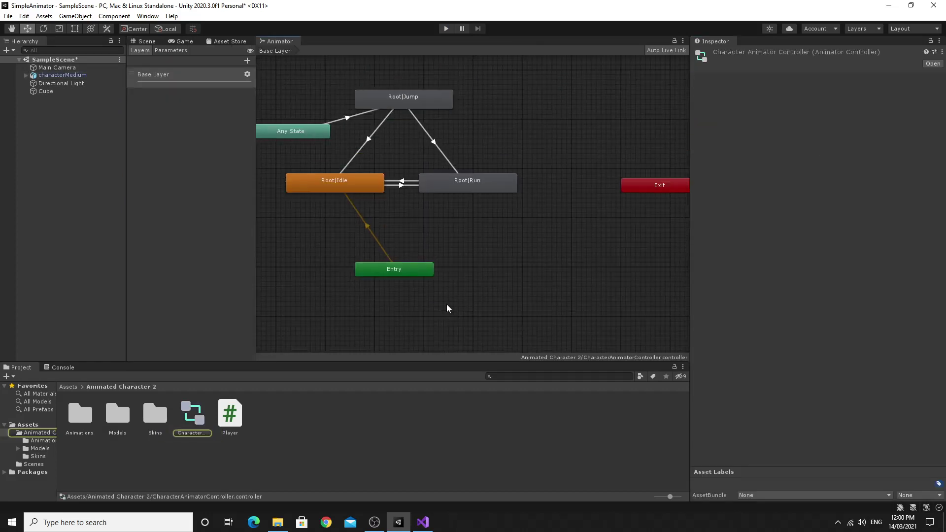
left_click_drag(278, 41, 150, 176)
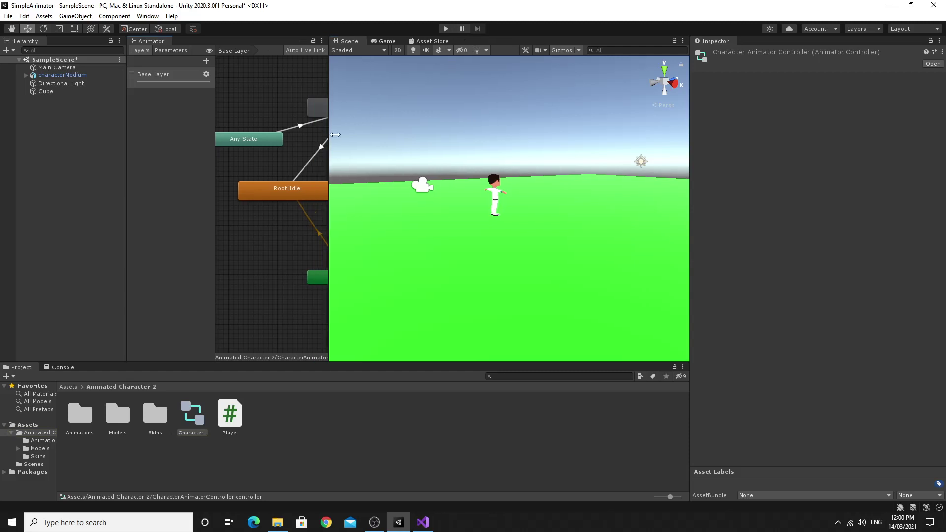
left_click_drag(311, 137, 344, 138)
left_click(62, 75)
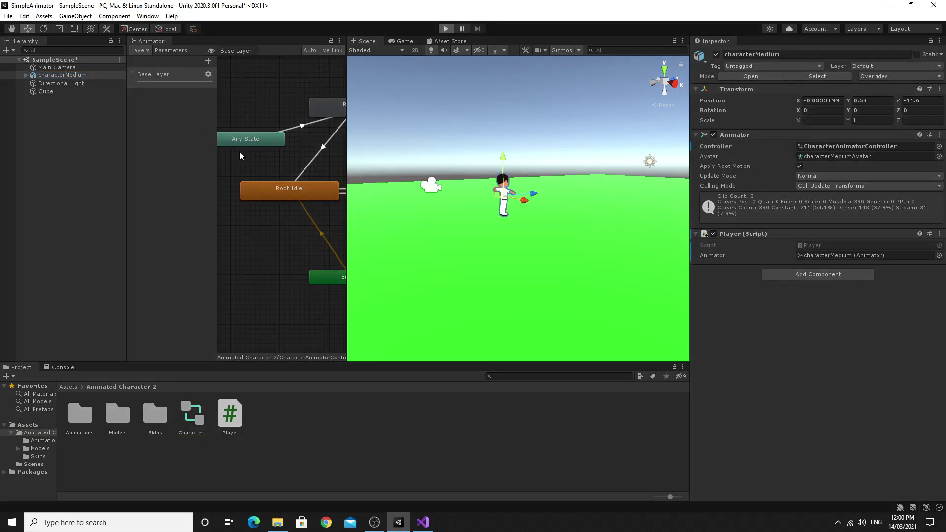
Play again watching the Animator Parameters as Moving toggles, then return to Player.cs
key("ctrl+p")
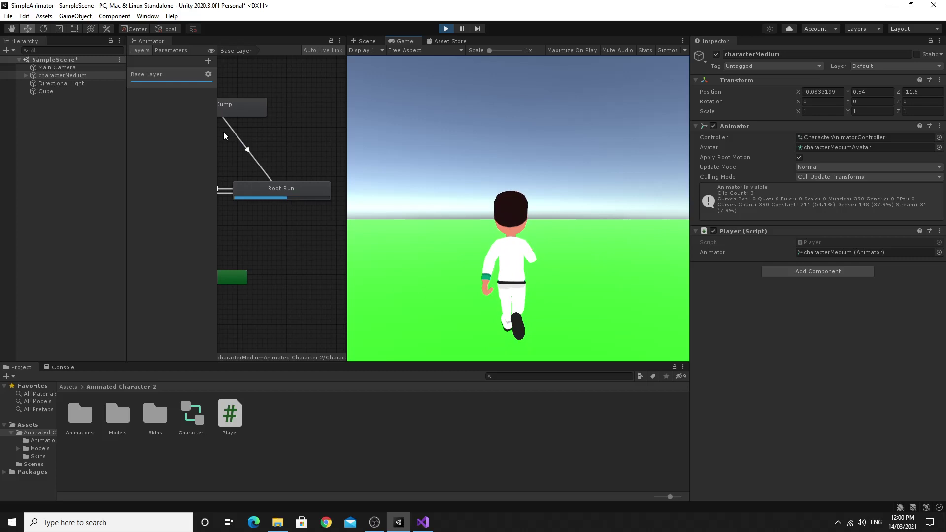
left_click(182, 49)
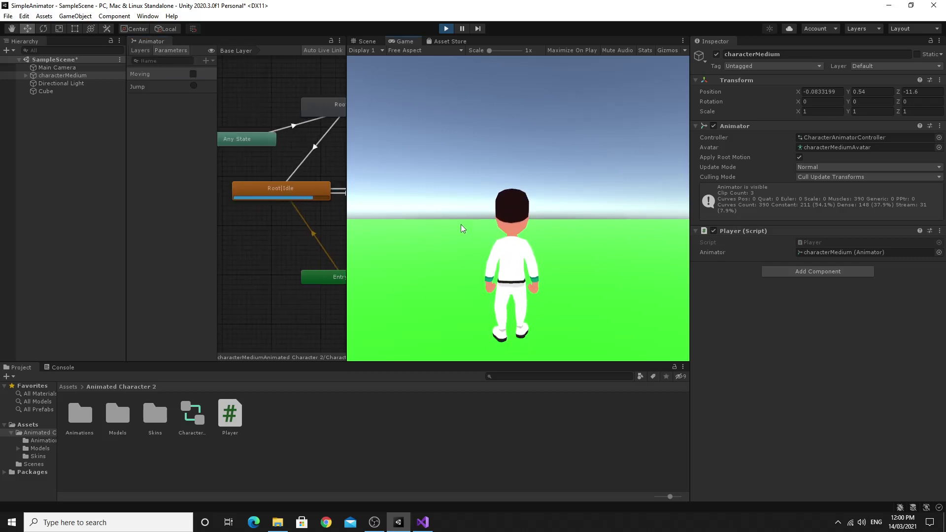
key("w")
left_click(446, 28)
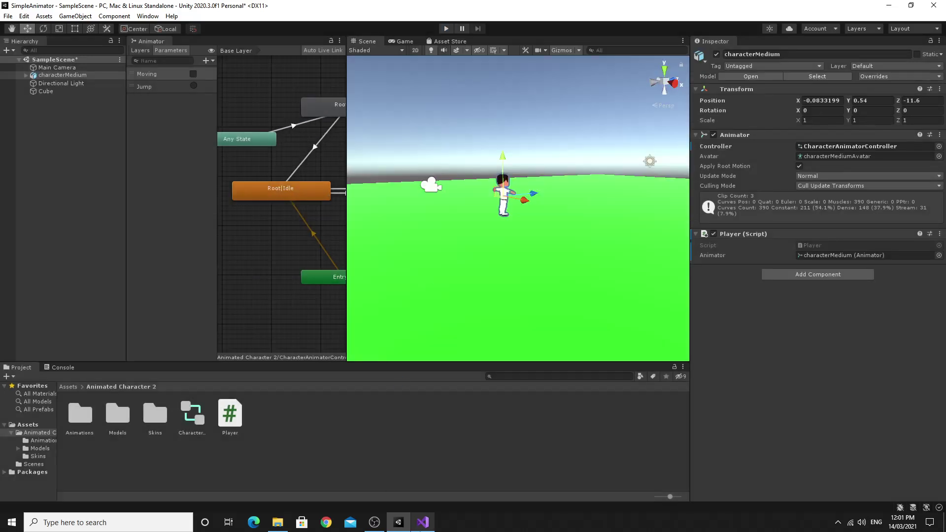
left_click(423, 522)
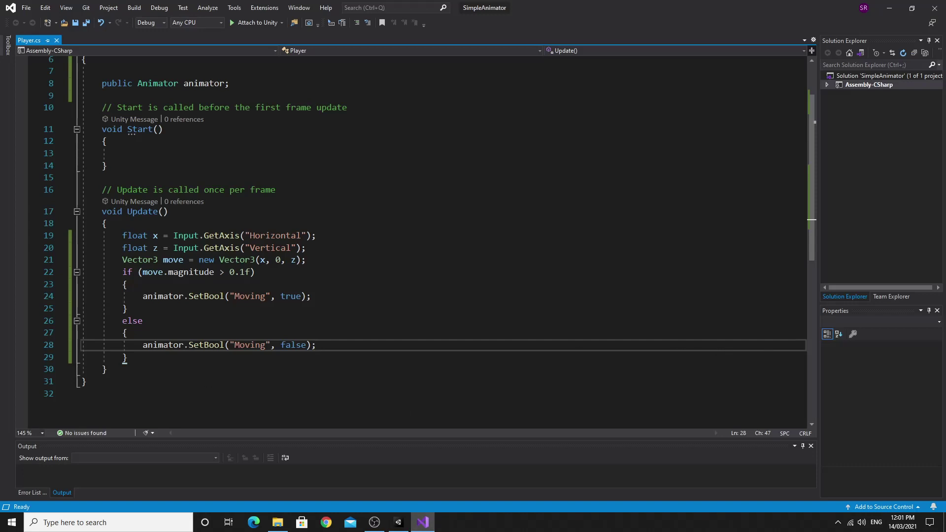
Below the else block, add if (Input.GetButtonDown("Jump"))
left_click(374, 523)
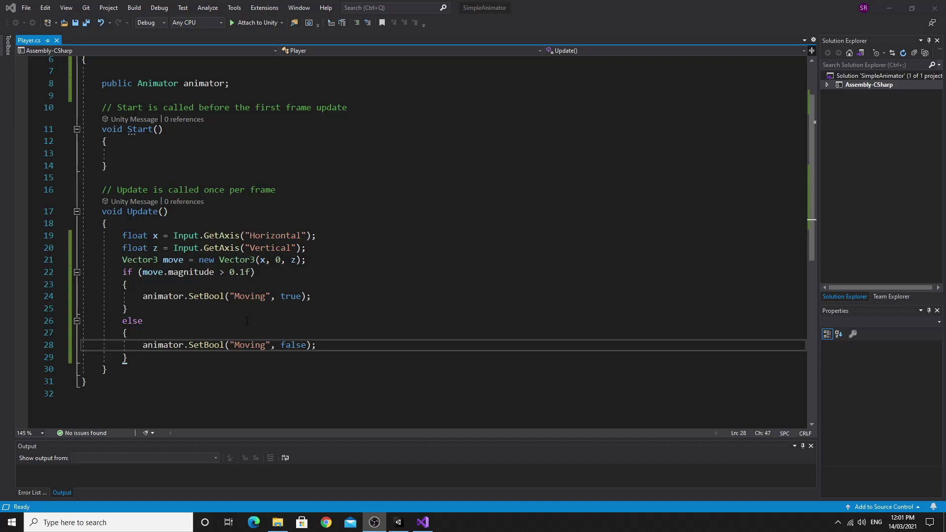
left_click(241, 356)
key("Return")
key("Return")
key("Return")
key("Up")
key("Up")
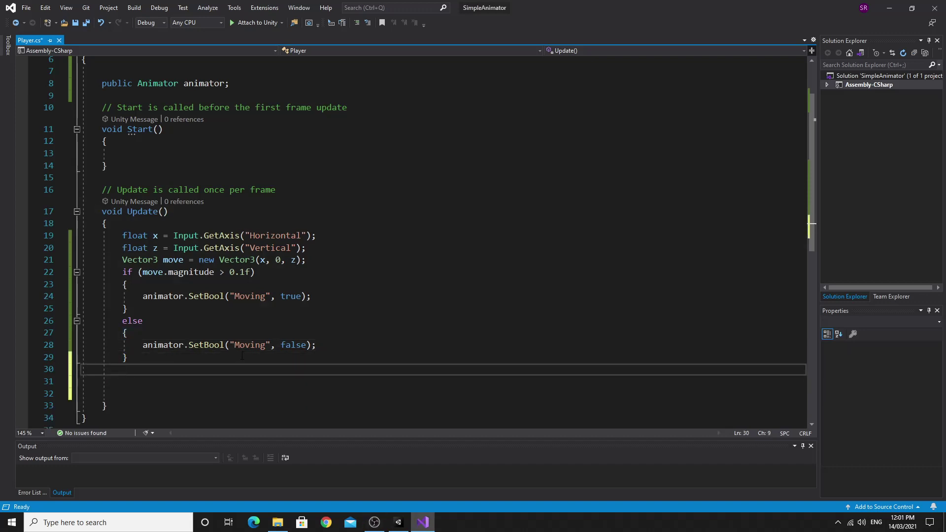
type("if")
key("Tab")
key("Tab")
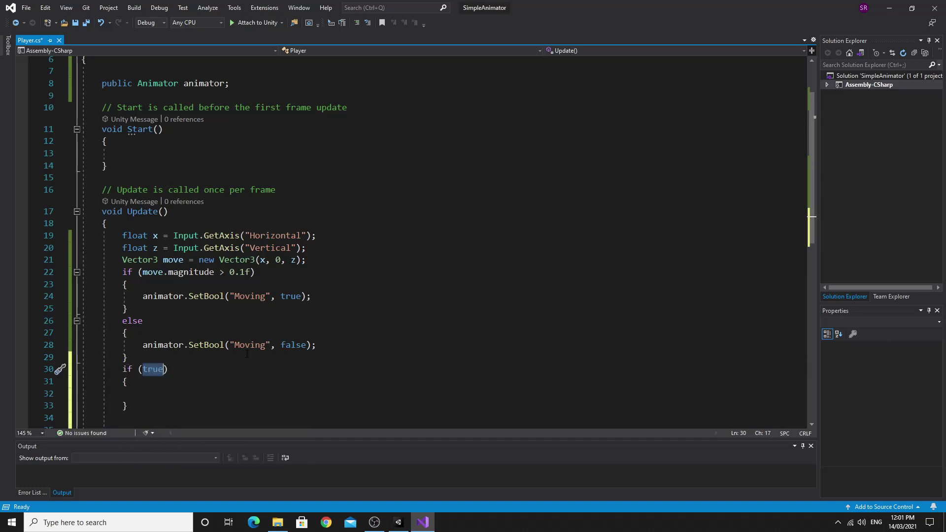
type("Input.Get")
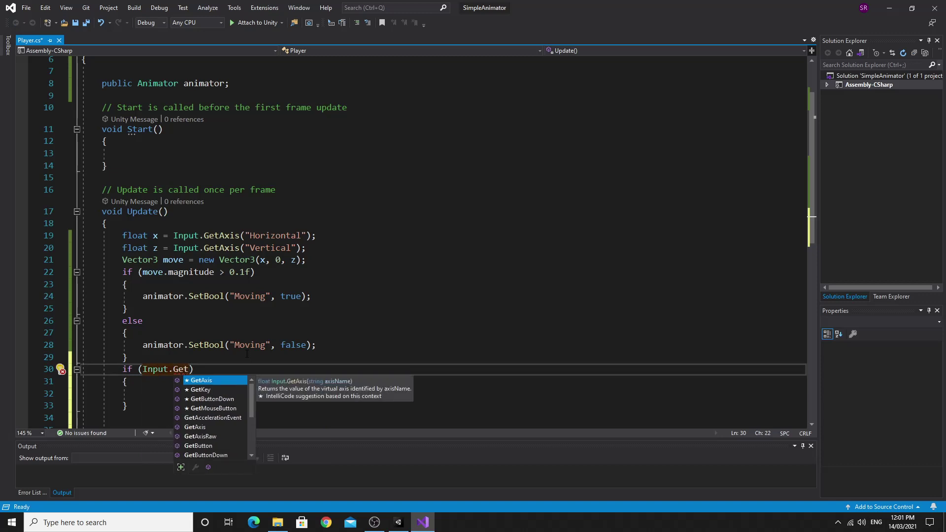
key("Down")
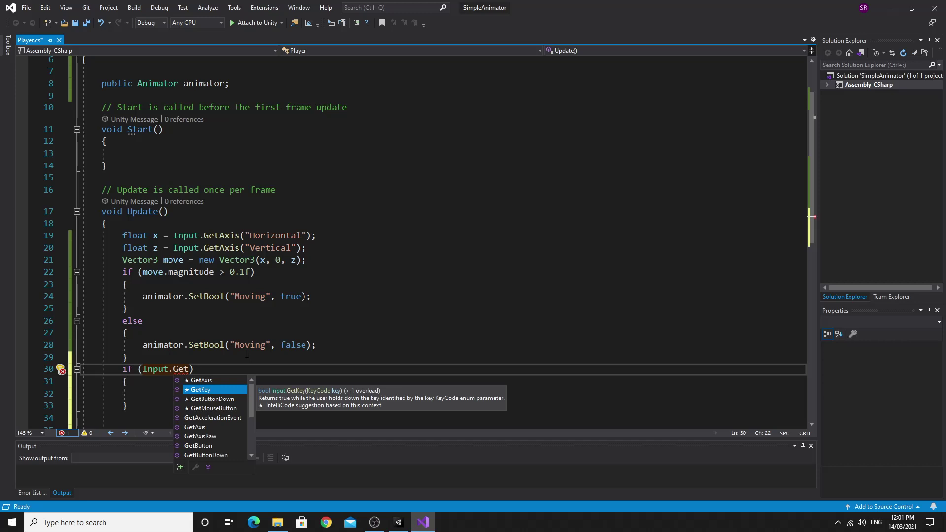
key("Down")
key("Down")
key("Down")
key("Down")
key("Down")
key("Down")
key("Down")
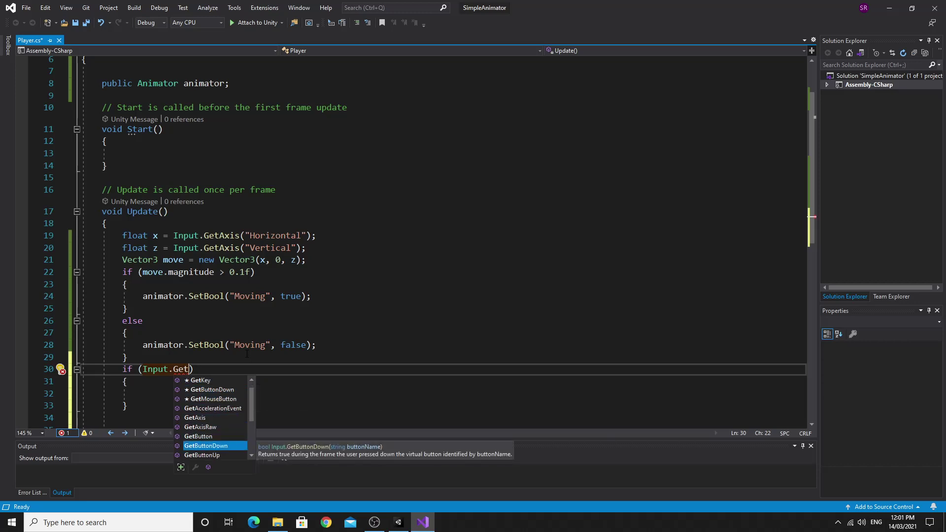
key("Tab")
type("(")
type("\"")
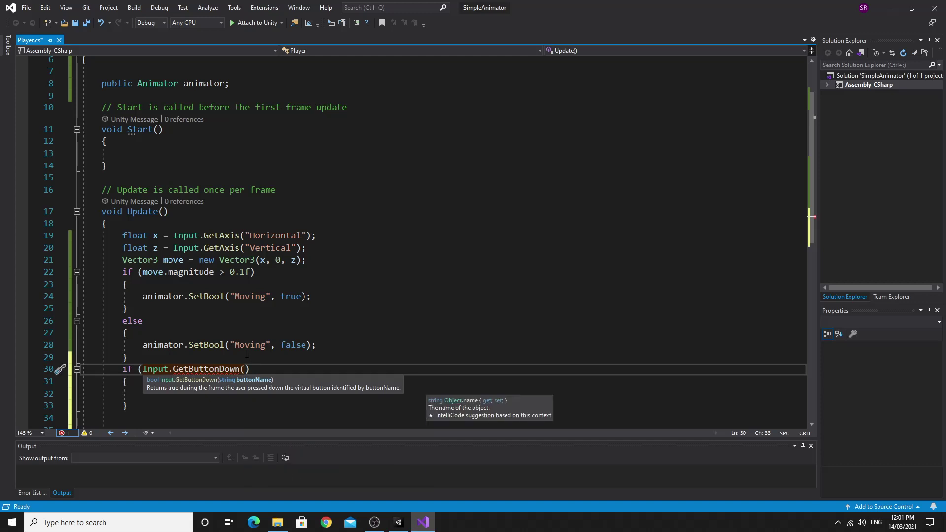
type("Jump\"")
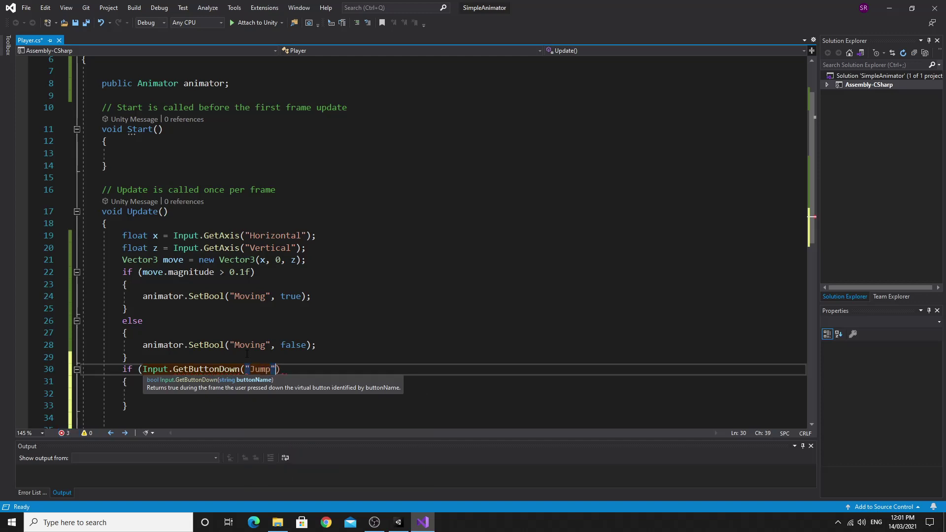
type(")")
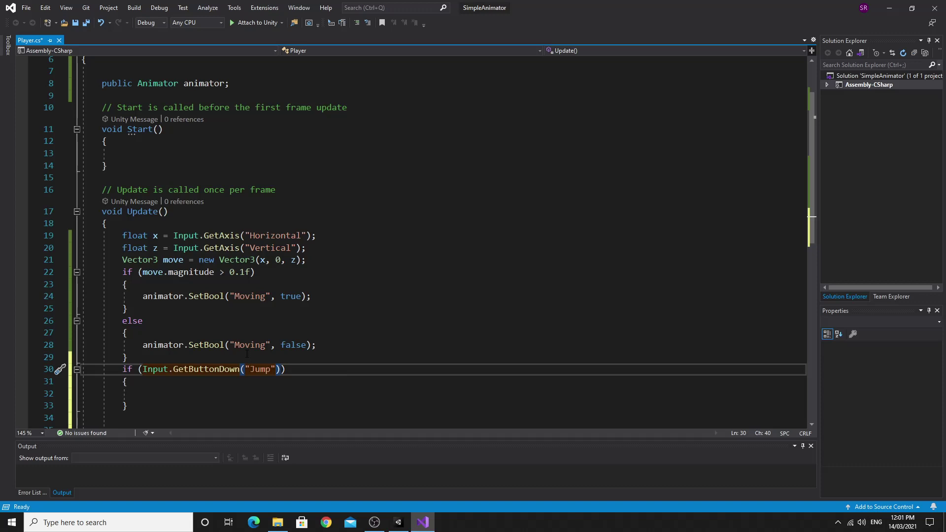
Put animator.SetTrigger("Jump"); in the if body and save the script
key("Down")
key("Down")
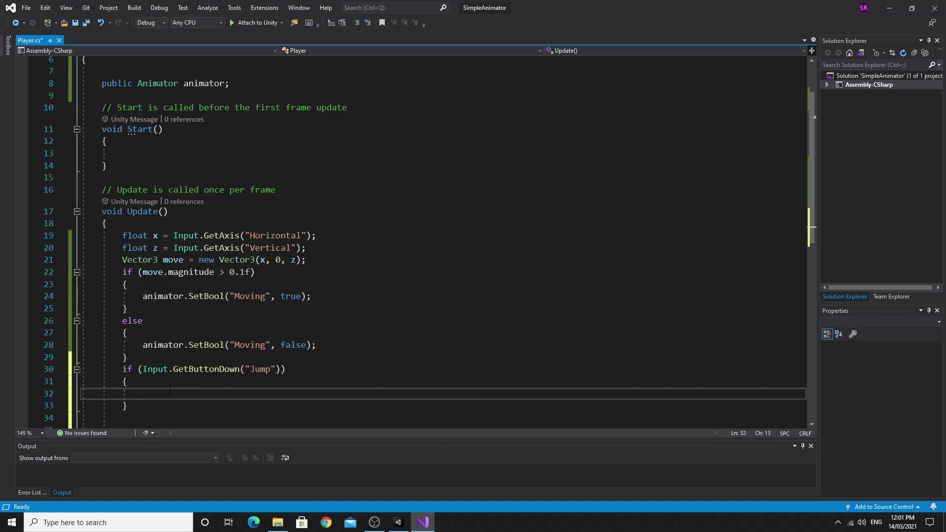
type("nim")
key("Tab")
type(".se")
key("Down")
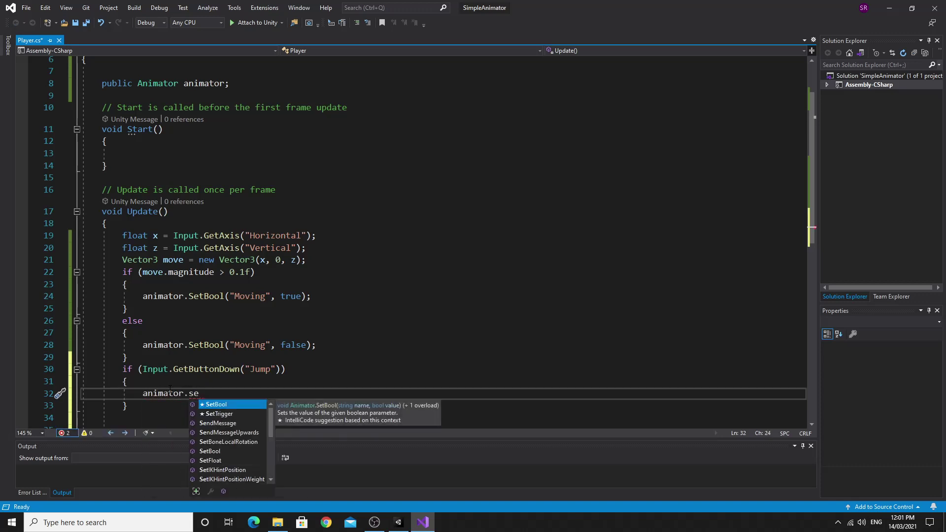
key("Tab")
type("(")
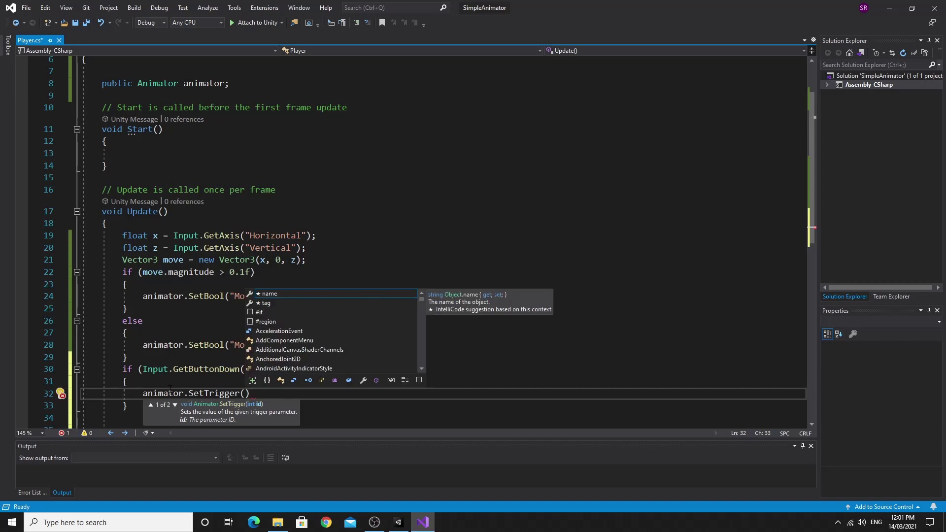
type("\"Jump")
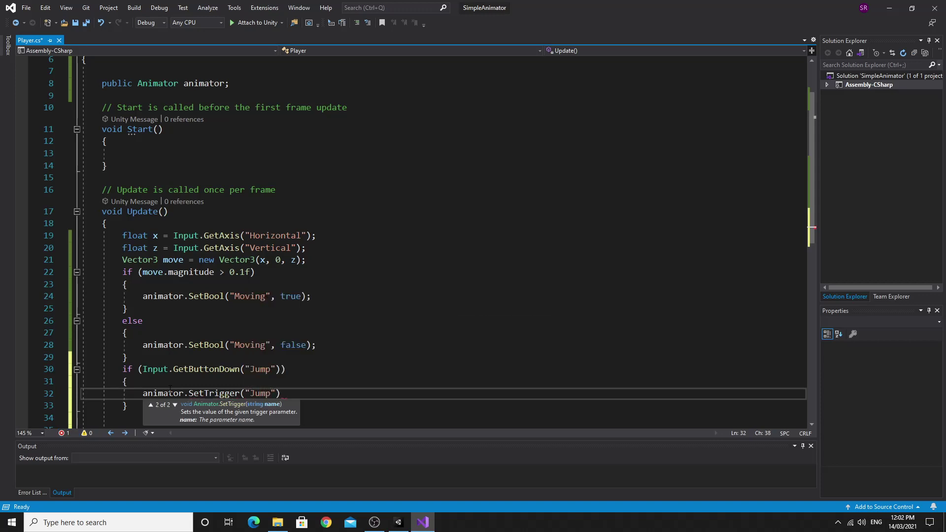
type("\");")
key("ctrl+s")
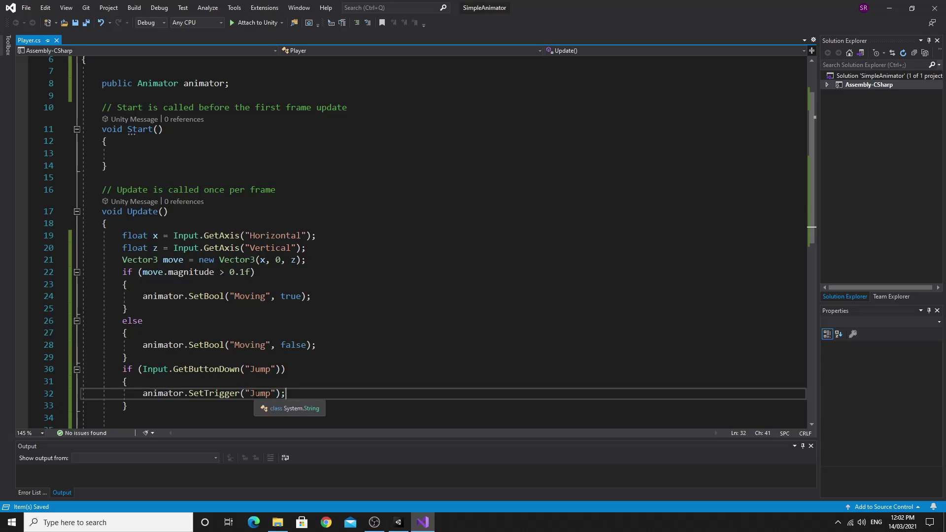
left_click(255, 393)
left_click(295, 394)
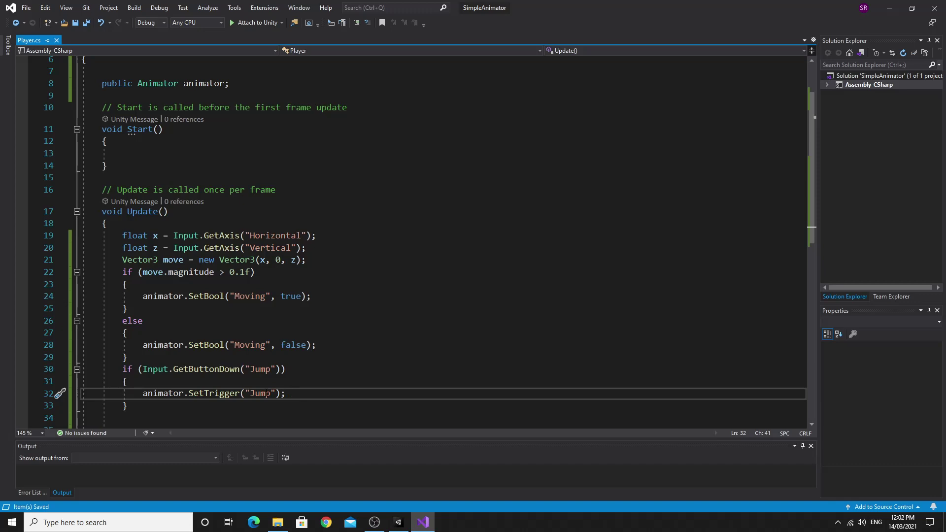
left_click(399, 522)
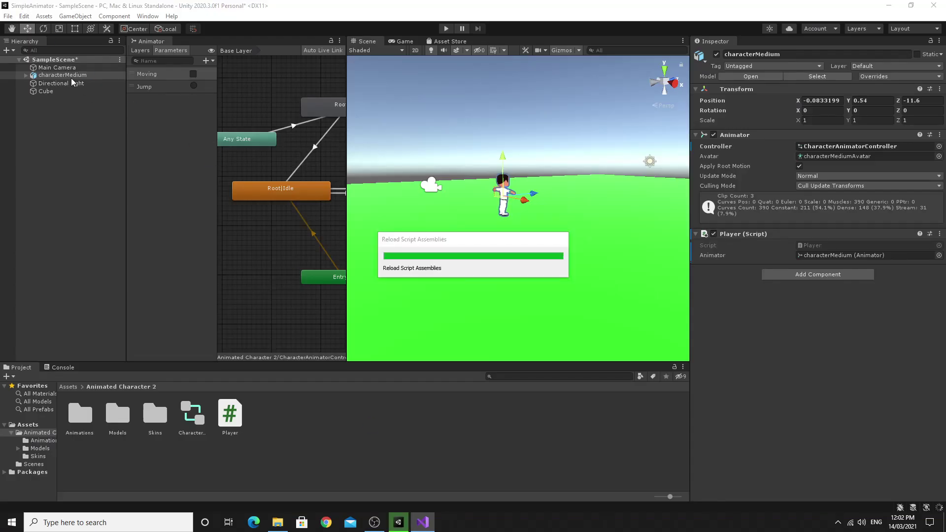
left_click(24, 18)
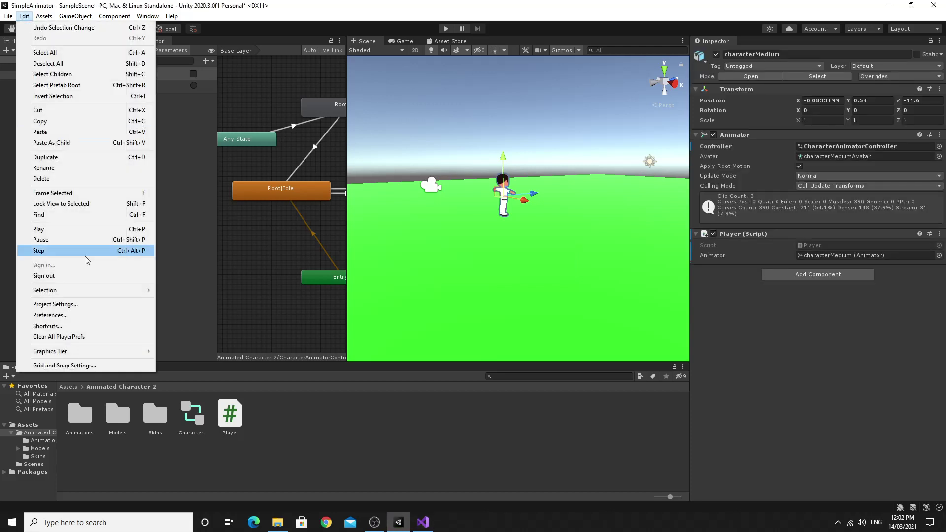
left_click(69, 316)
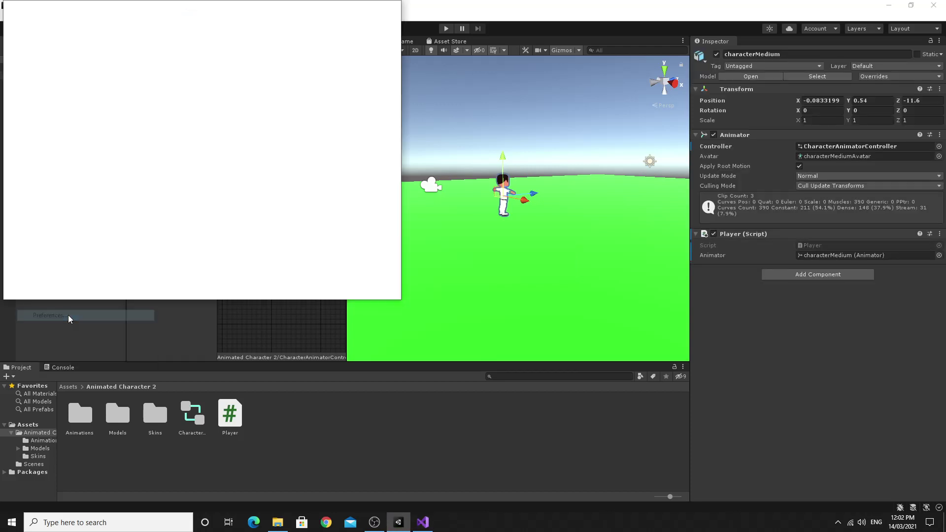
left_click(393, 7)
left_click(24, 16)
left_click(57, 305)
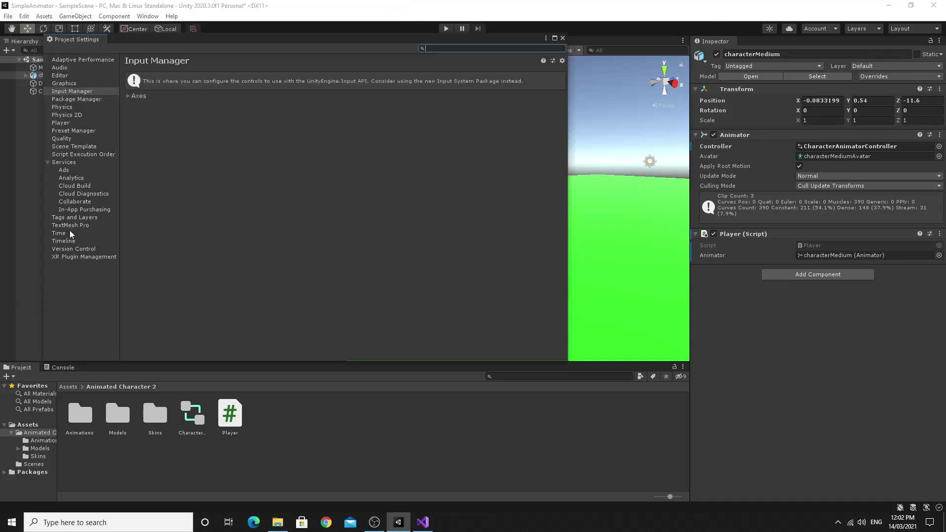
left_click(67, 92)
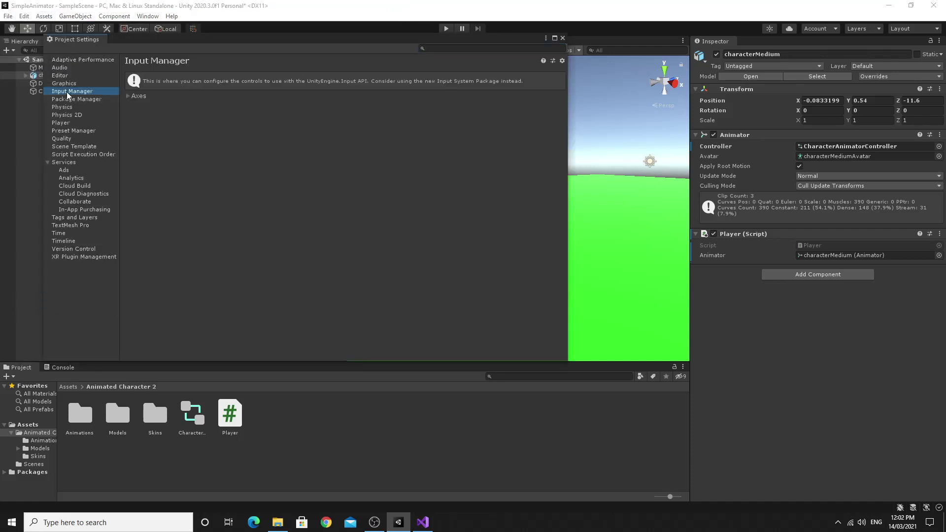
left_click(128, 97)
left_click(146, 165)
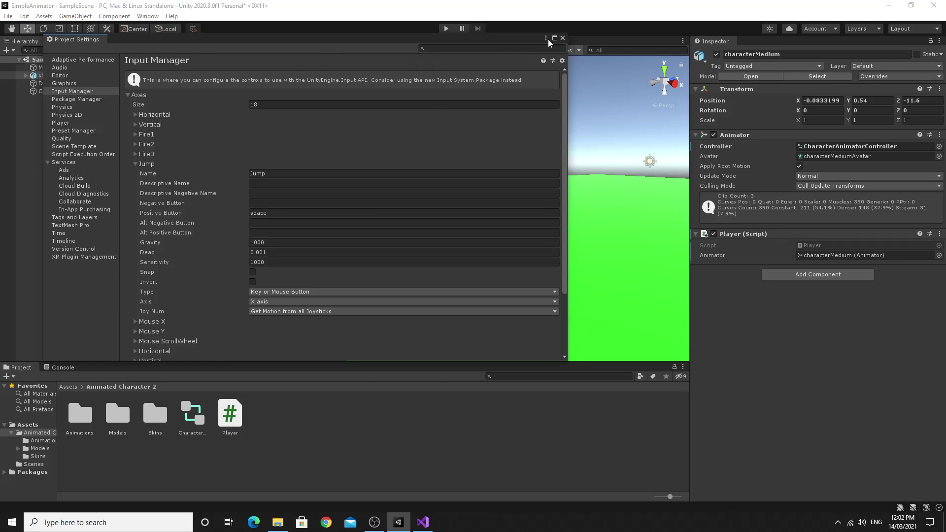
left_click(563, 37)
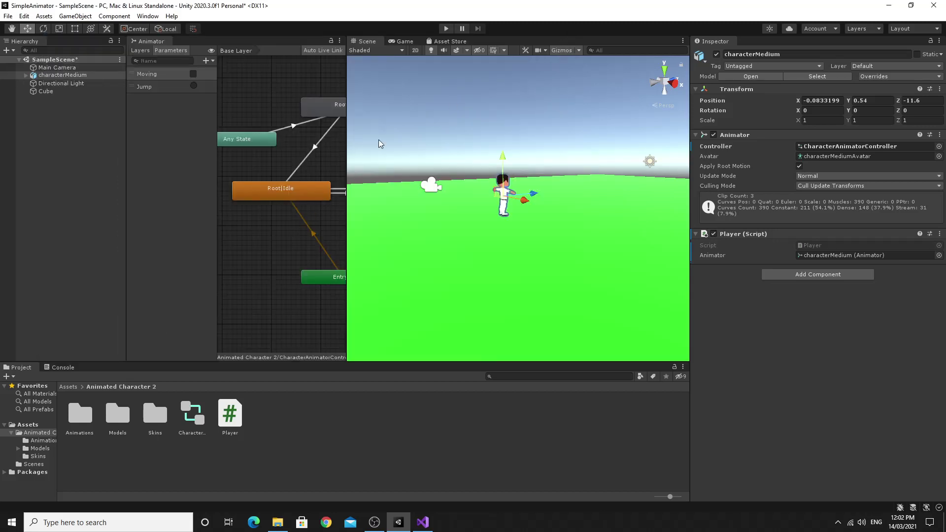
left_click(446, 29)
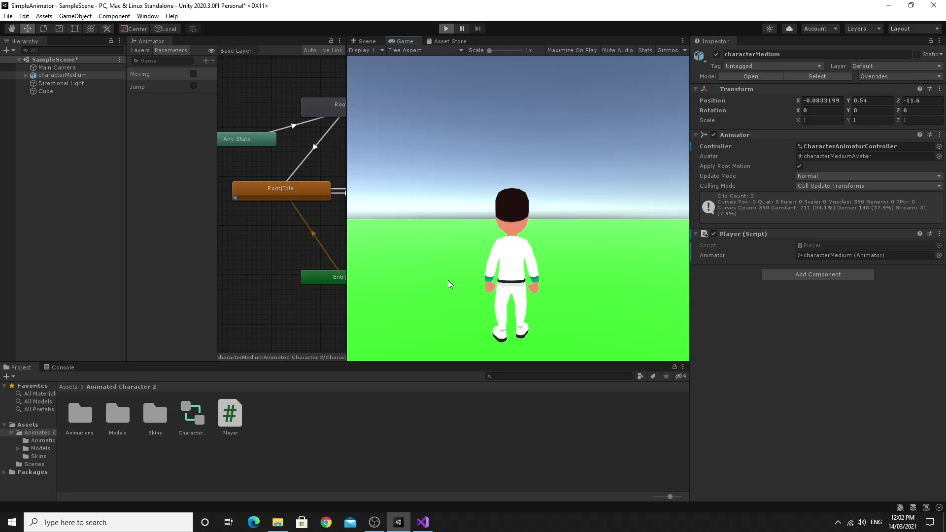
key("w")
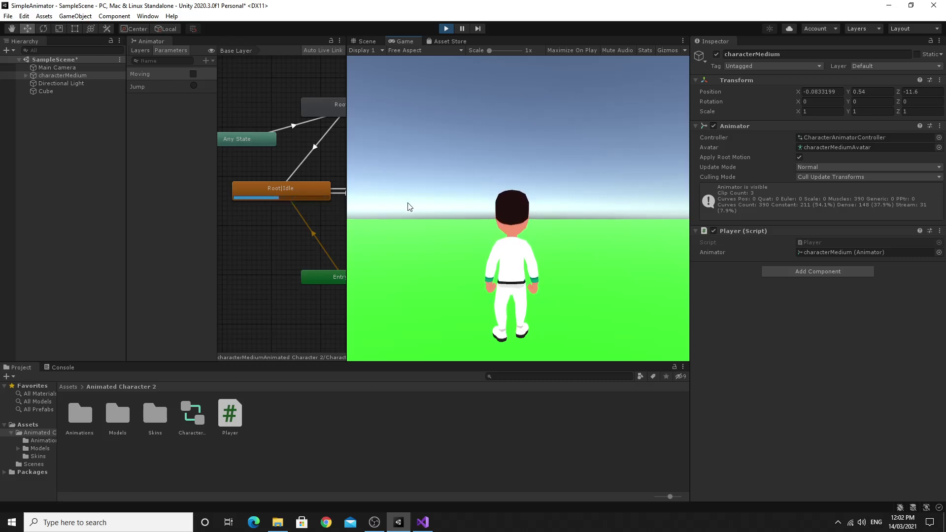
key("w")
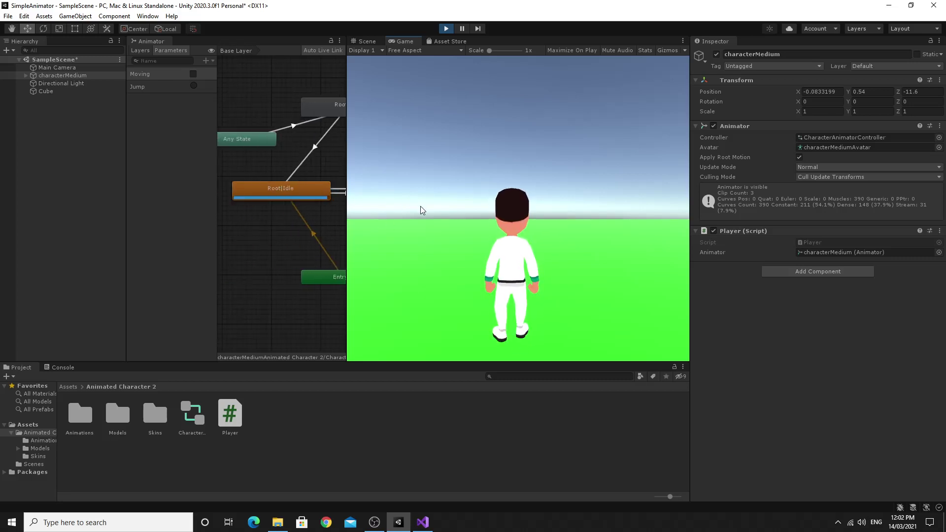
key("space")
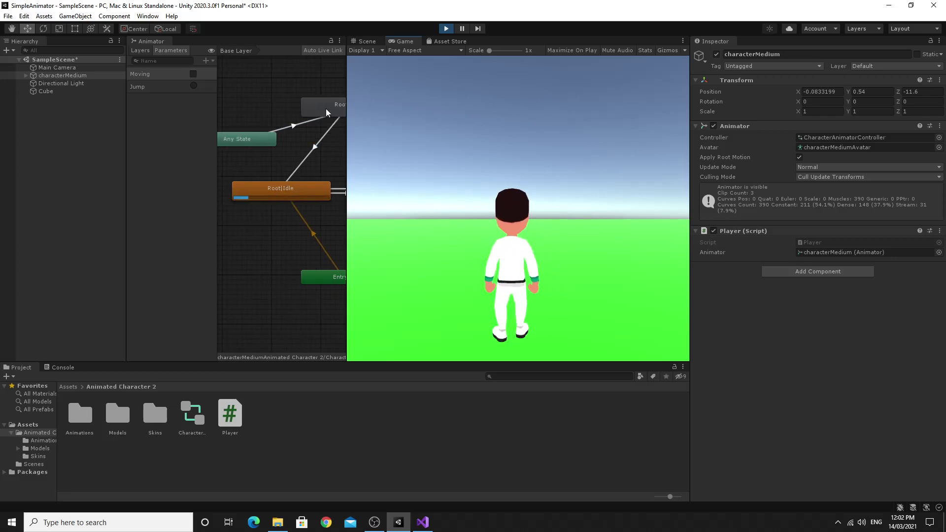
key("w")
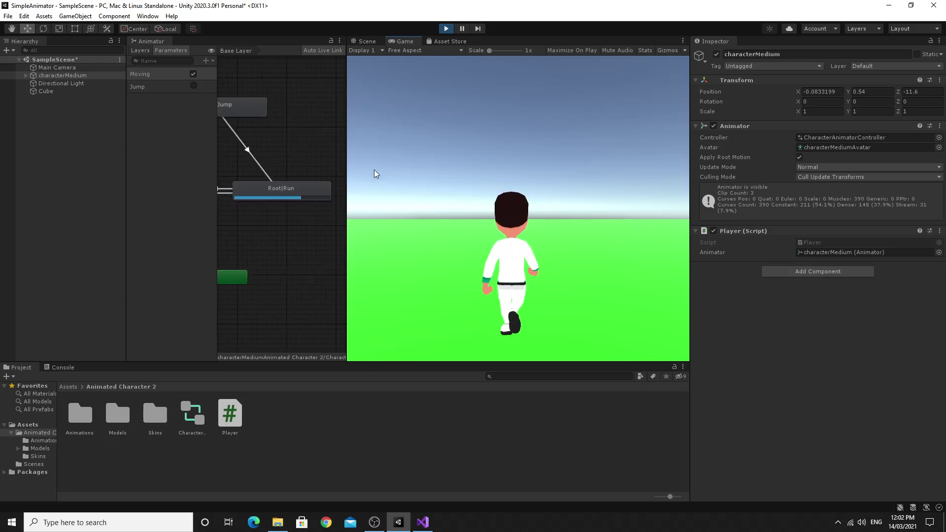
key("space")
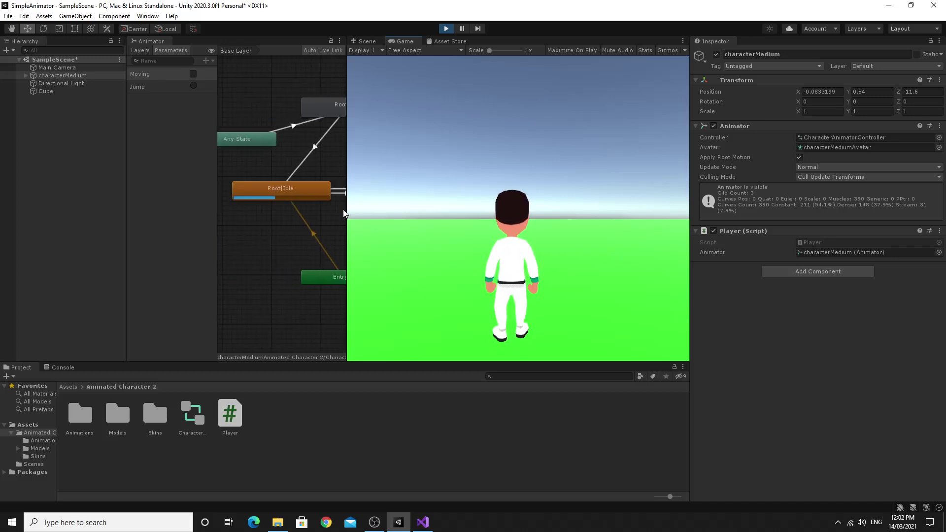
left_click(446, 29)
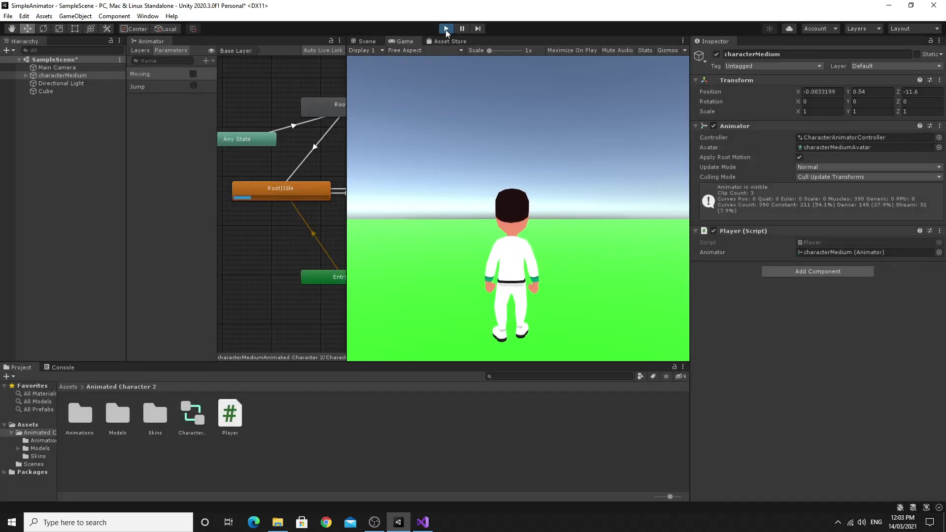